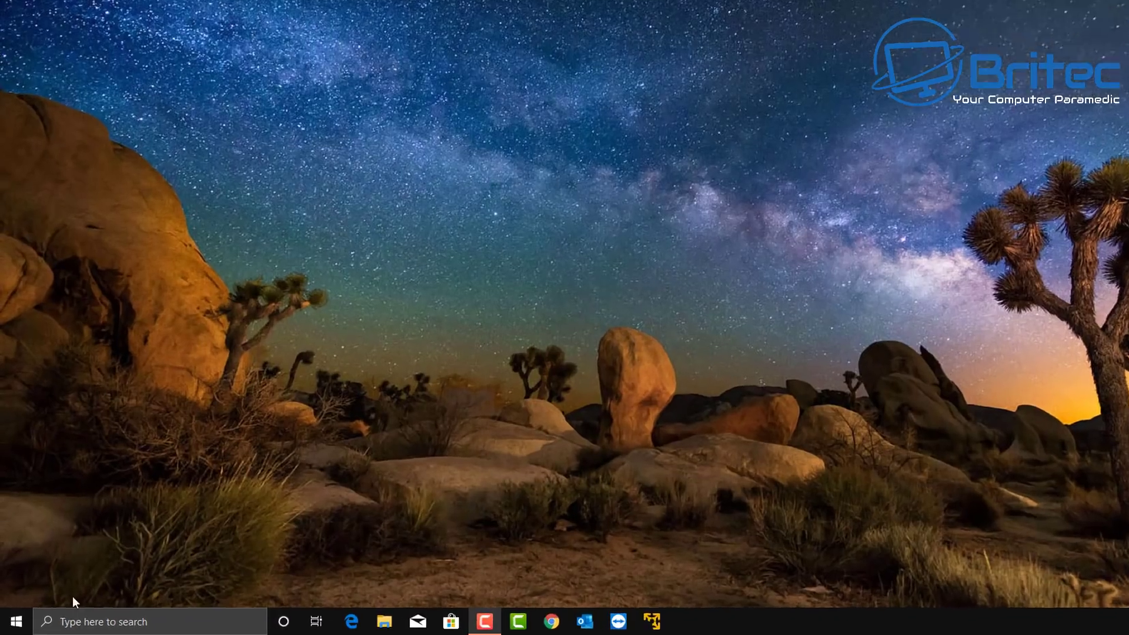
Step: Open the system's Storage settings and expand the full list of storage categories for Local Disk (C:)
left_click(16, 622)
left_click(16, 564)
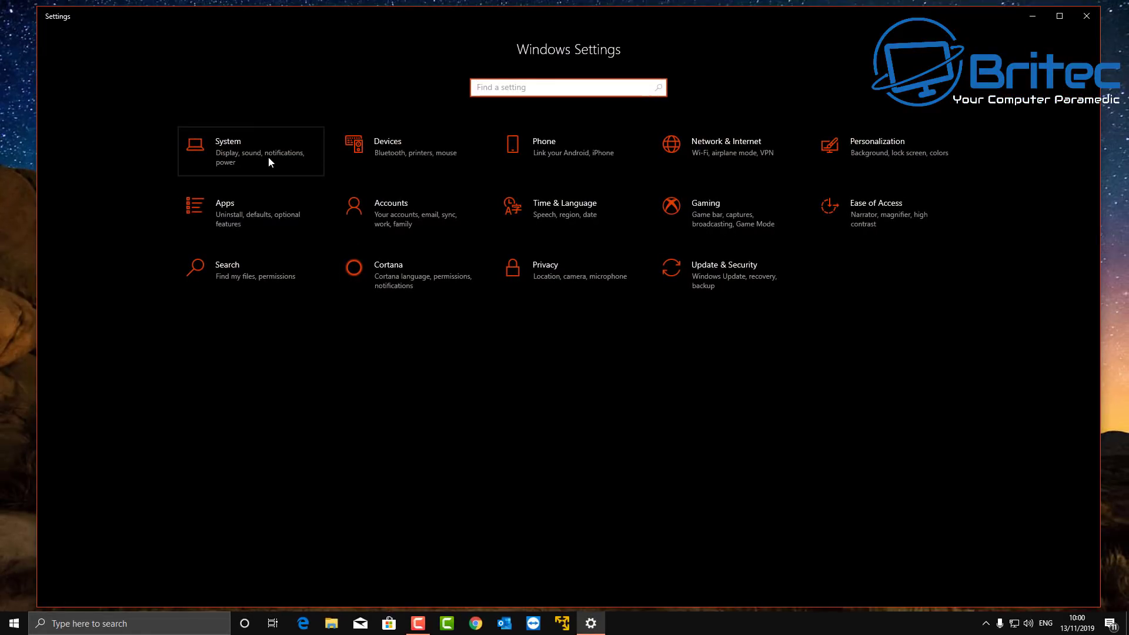
left_click(269, 157)
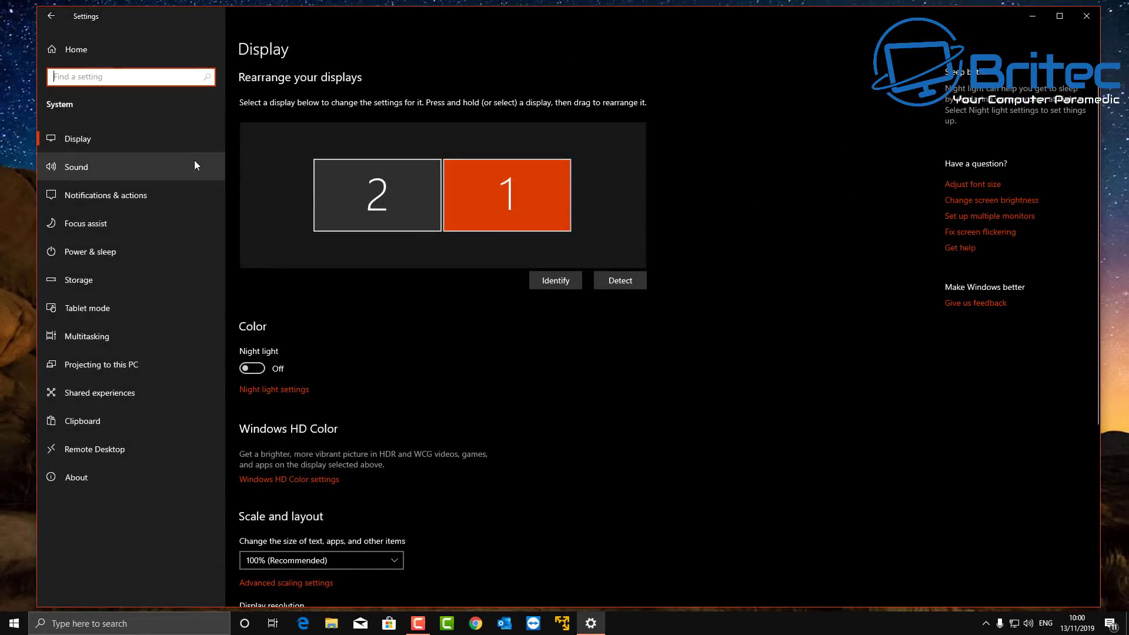
left_click(157, 286)
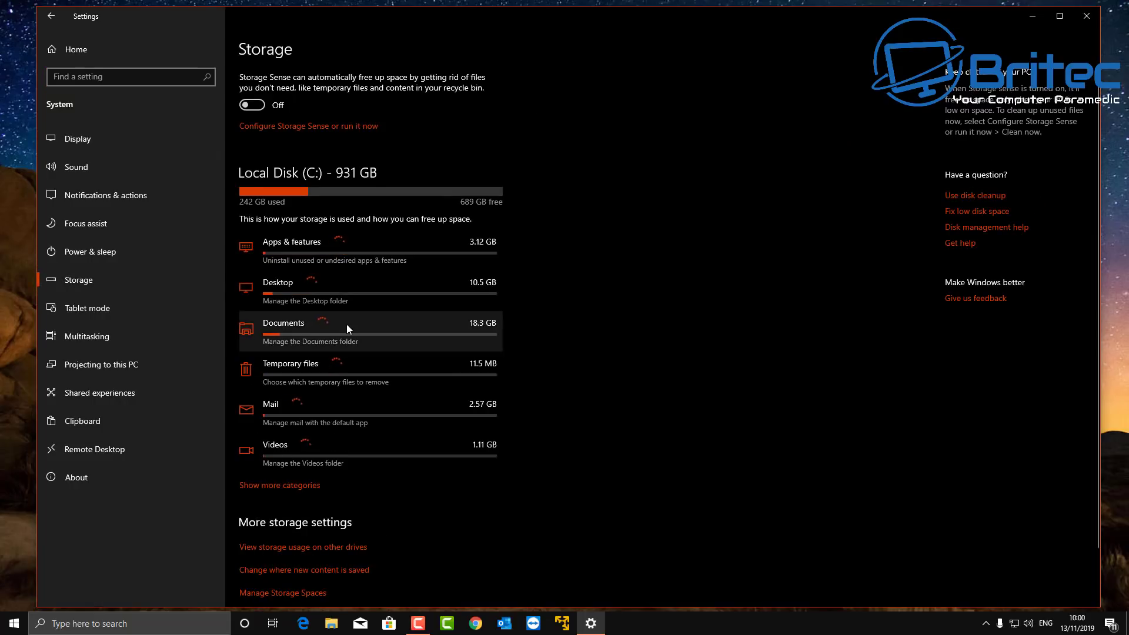
left_click(282, 488)
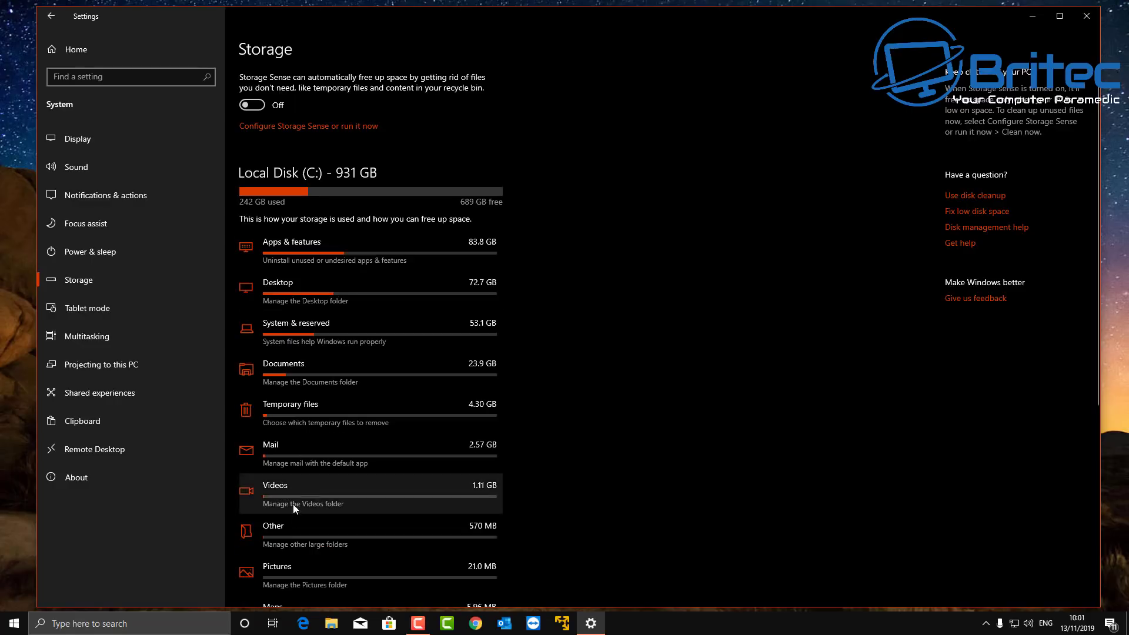
Step: Check the remaining storage categories and view the drives' status in Optimize Drives, closing it without optimizing
scroll(292, 528, "down", 6)
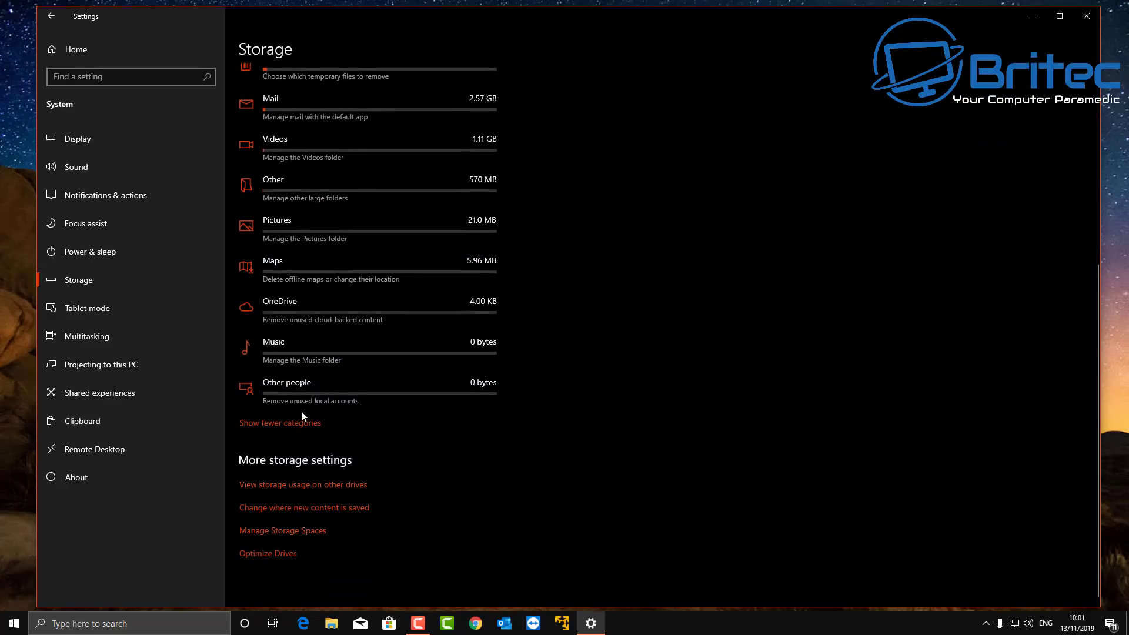
left_click(250, 554)
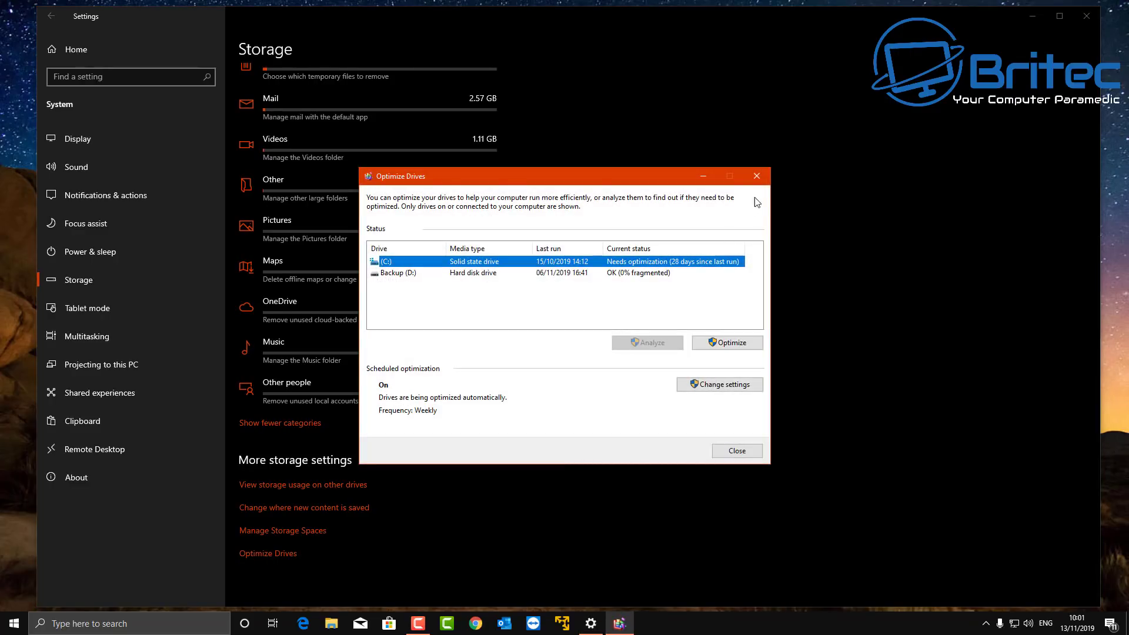
left_click(757, 176)
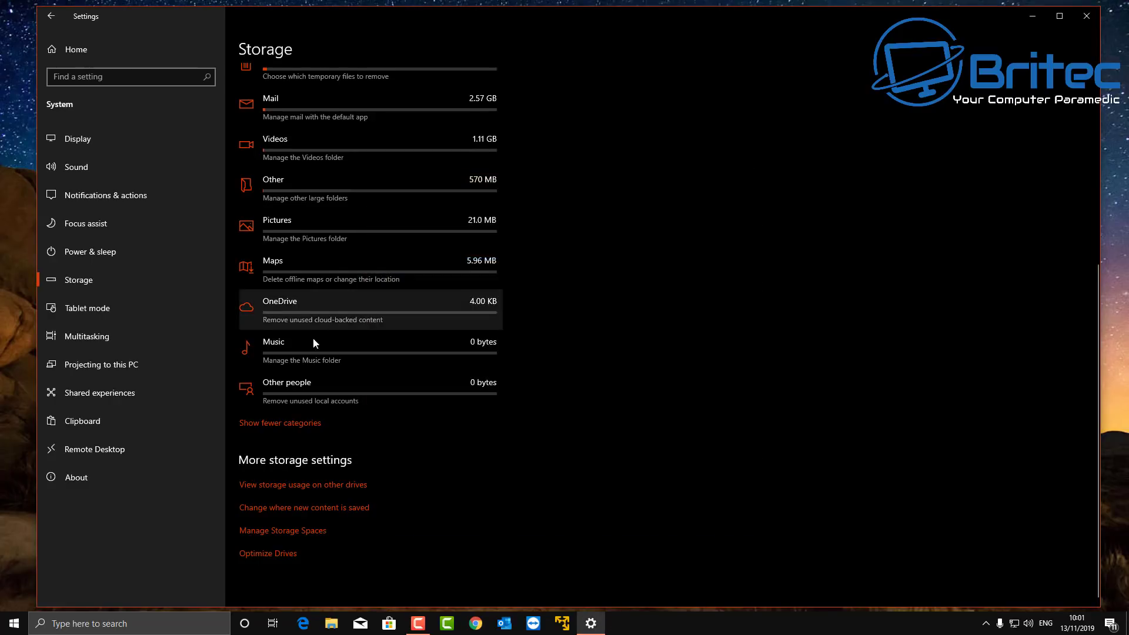
Step: Open the Storage Sense configuration page and turn Storage Sense on
scroll(269, 348, "up", 5)
scroll(270, 348, "up", 2)
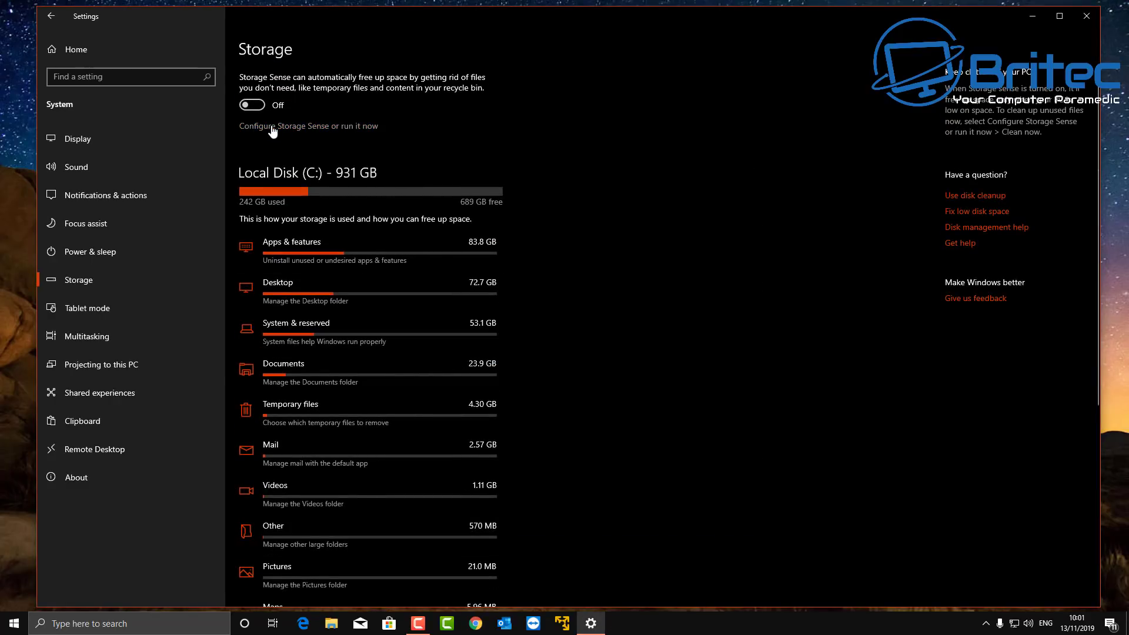
left_click(346, 127)
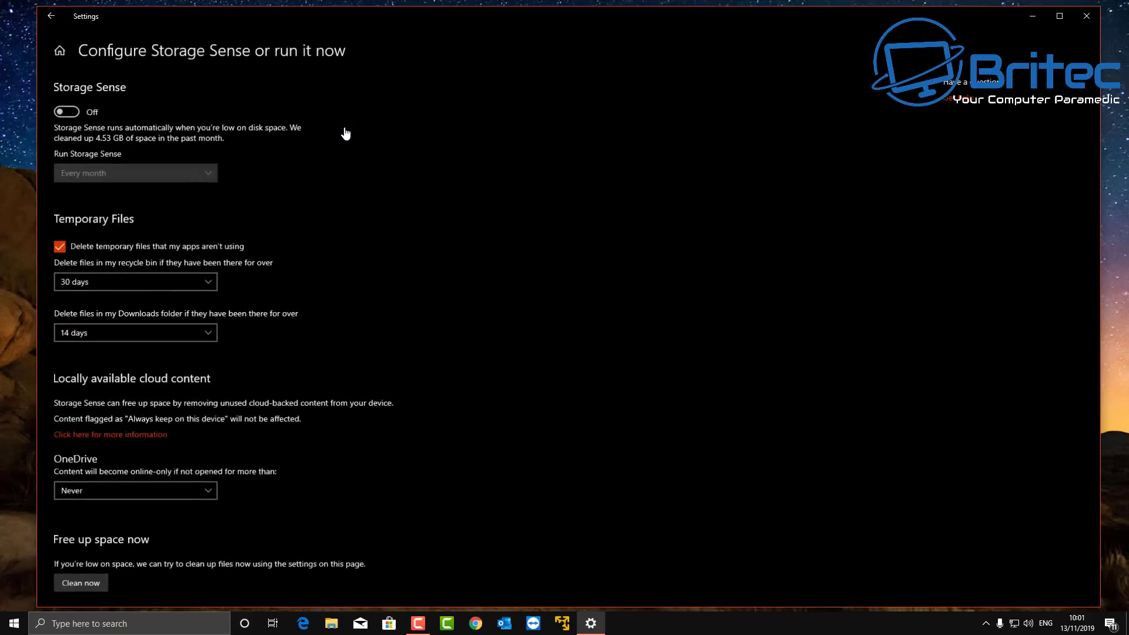
left_click(72, 112)
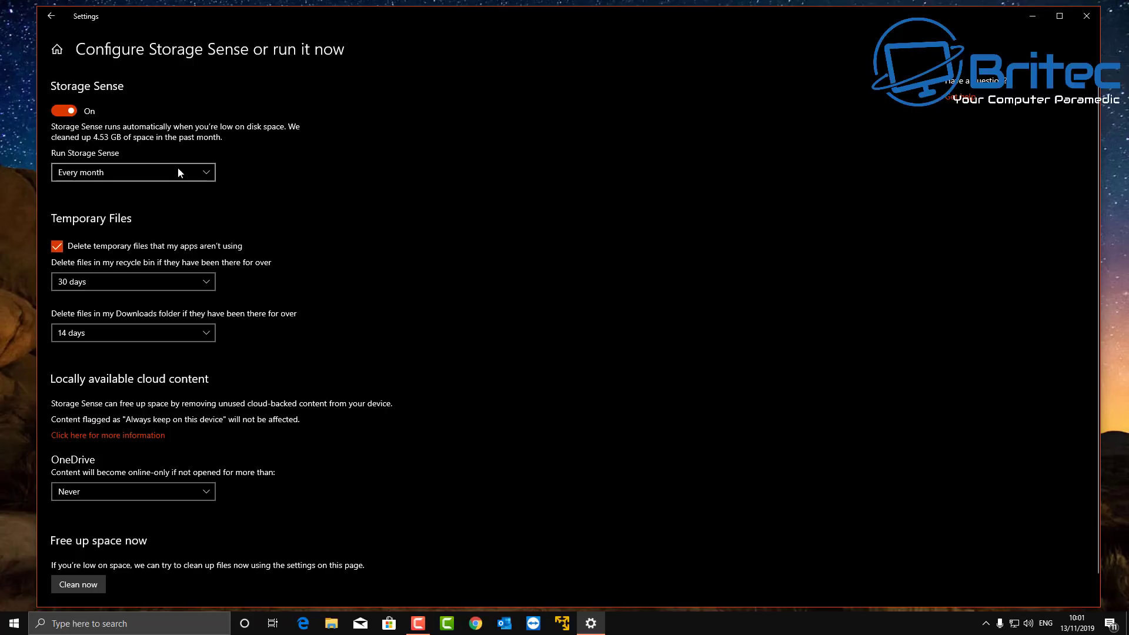
Step: Set Storage Sense to run every month and to delete recycle bin files that are over 30 days old
left_click(207, 172)
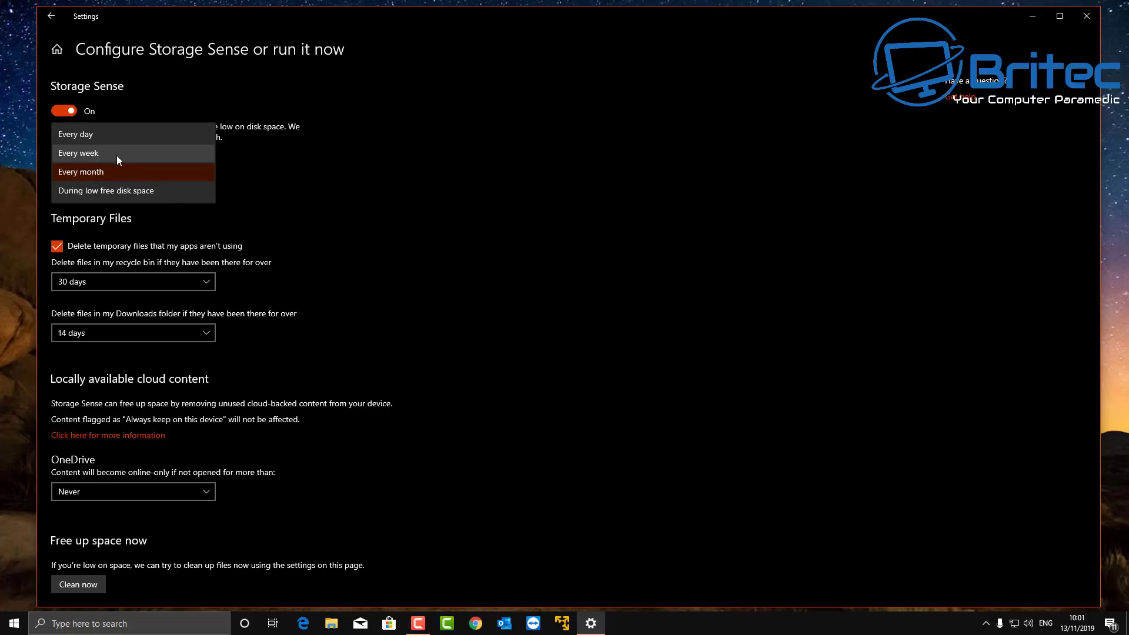
left_click(103, 171)
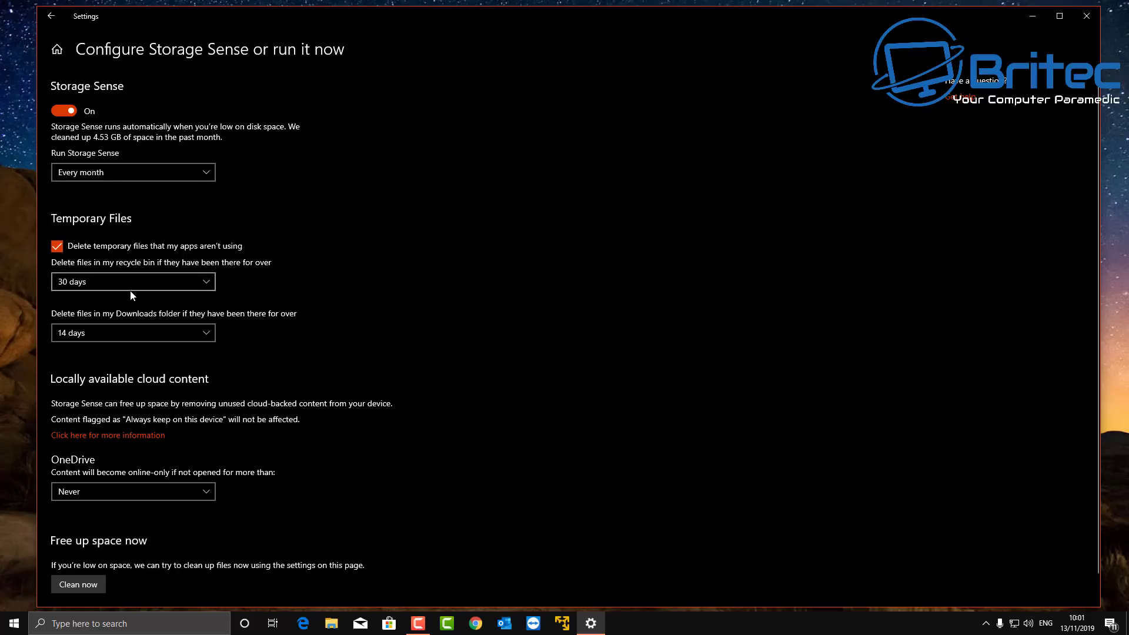
left_click(206, 281)
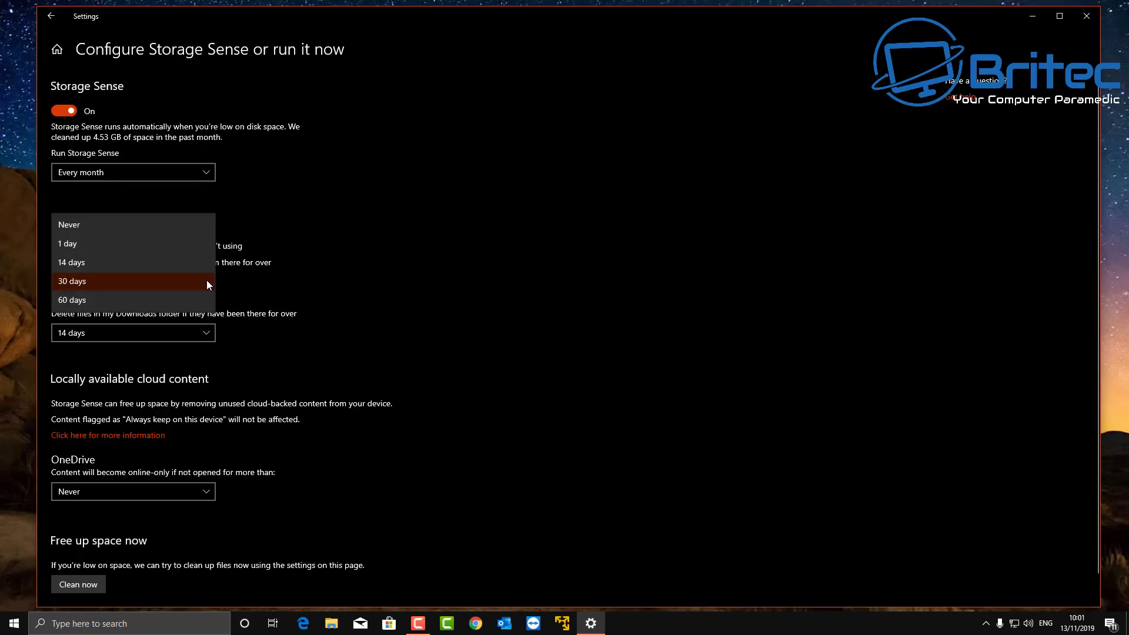
left_click(207, 281)
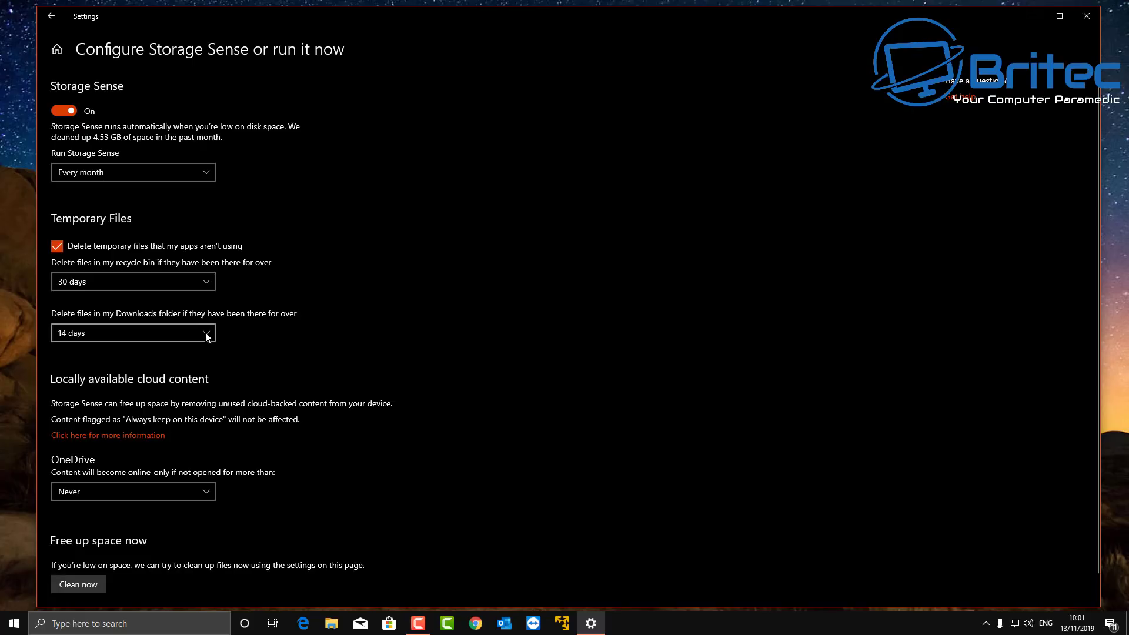
Step: Run an immediate cleanup with the current Storage Sense settings and close the Settings window
scroll(337, 369, "down", 1)
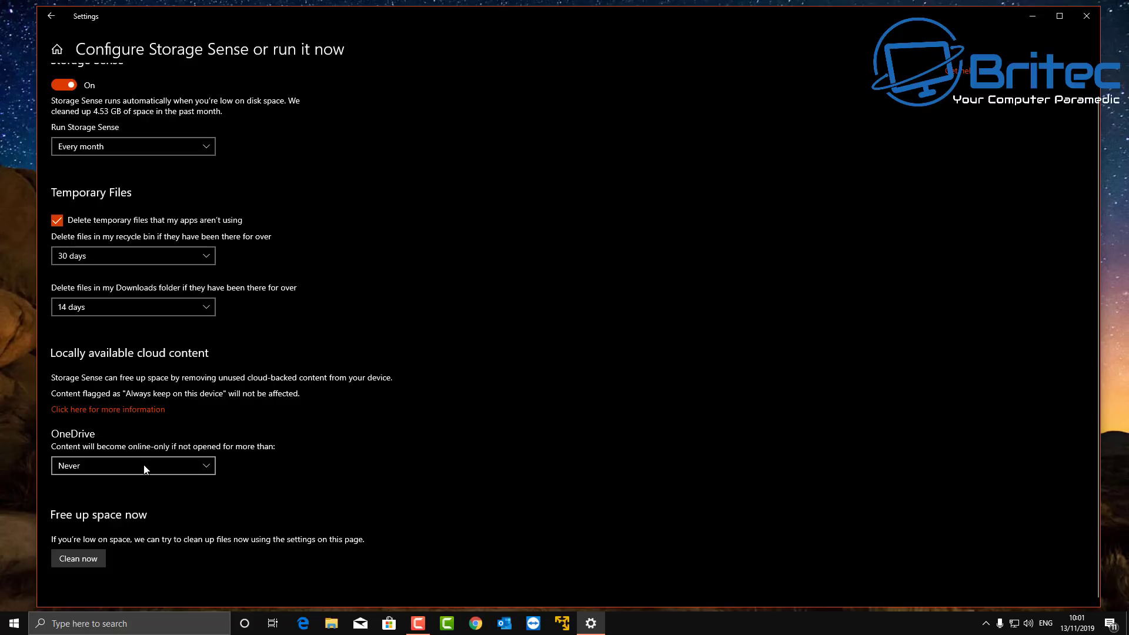
left_click(81, 560)
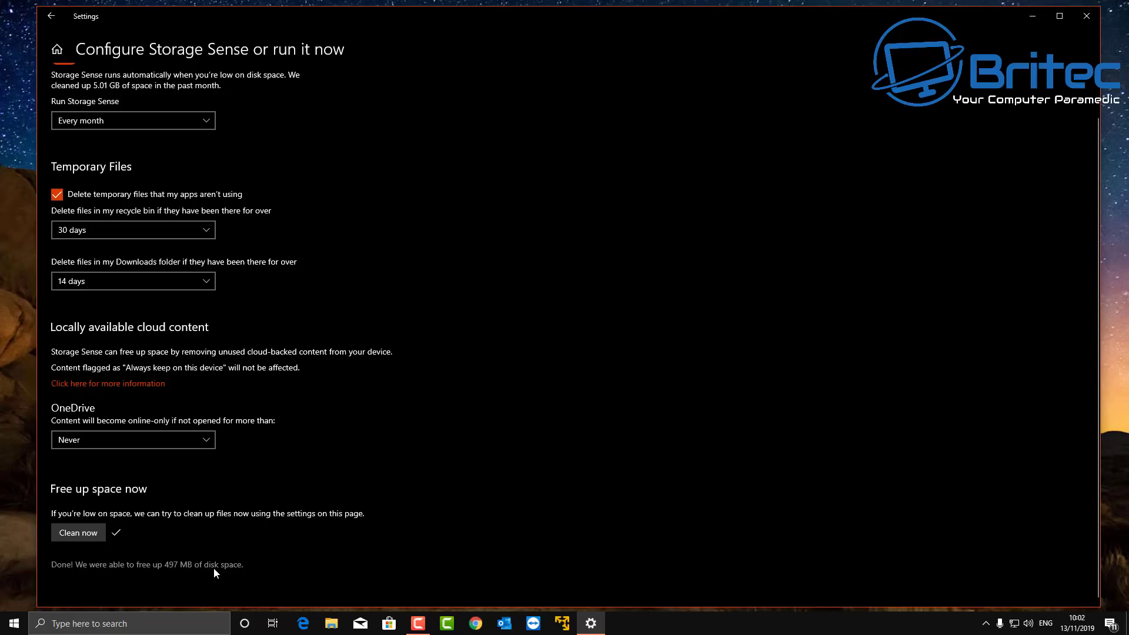
left_click(1081, 21)
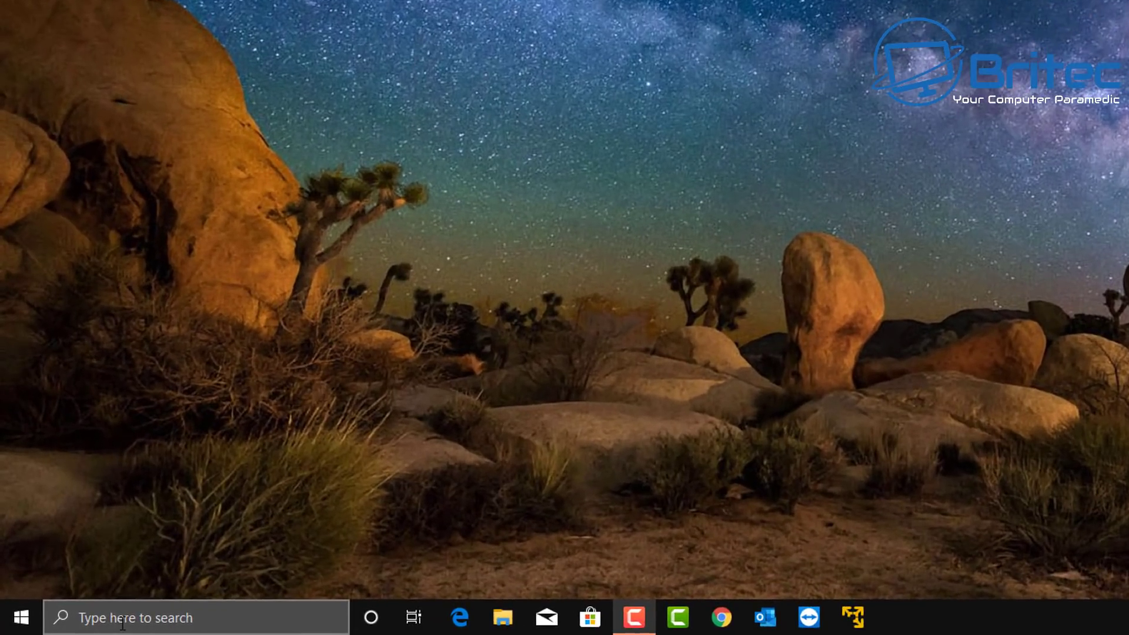
Step: Search for "disk", launch Disk Cleanup and choose the C: drive for scanning
left_click(82, 625)
type("dis")
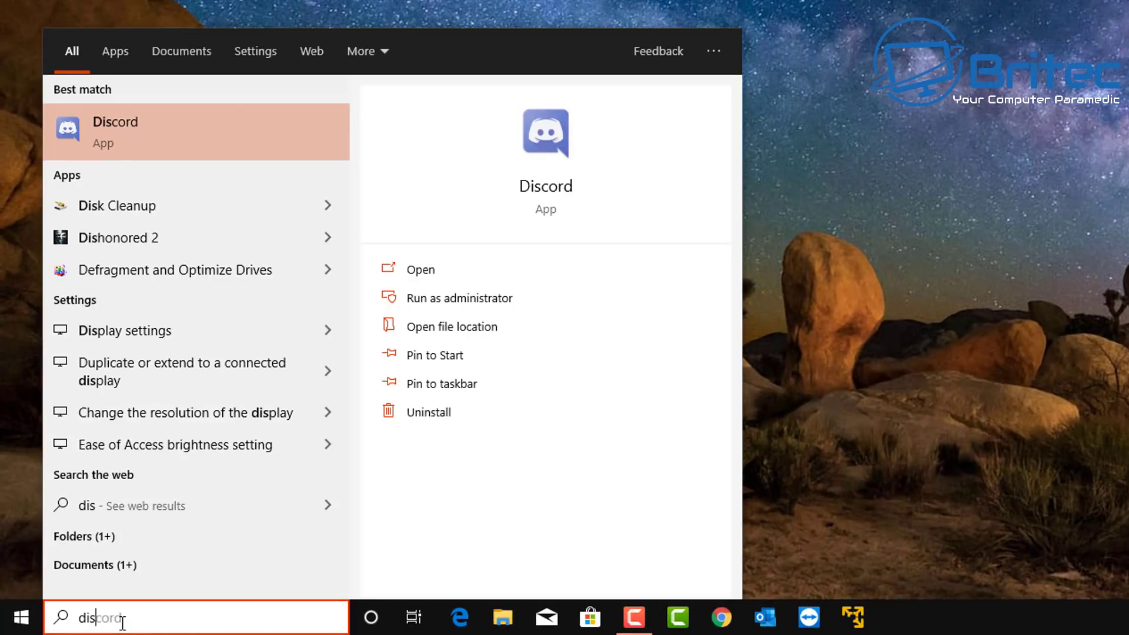
type("k")
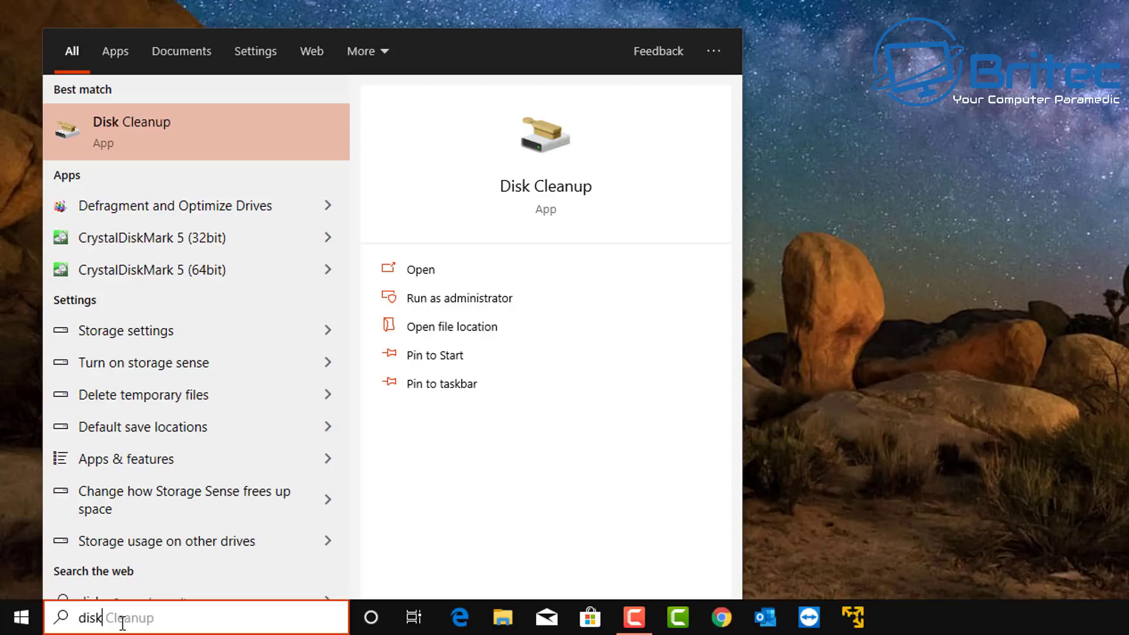
left_click(174, 125)
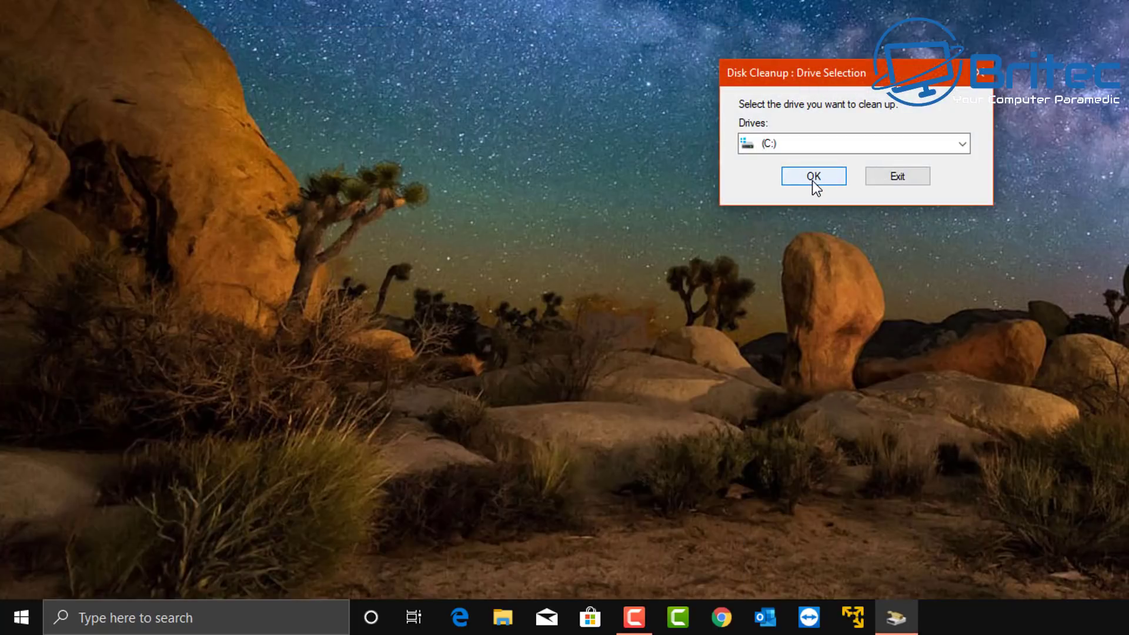
left_click(813, 177)
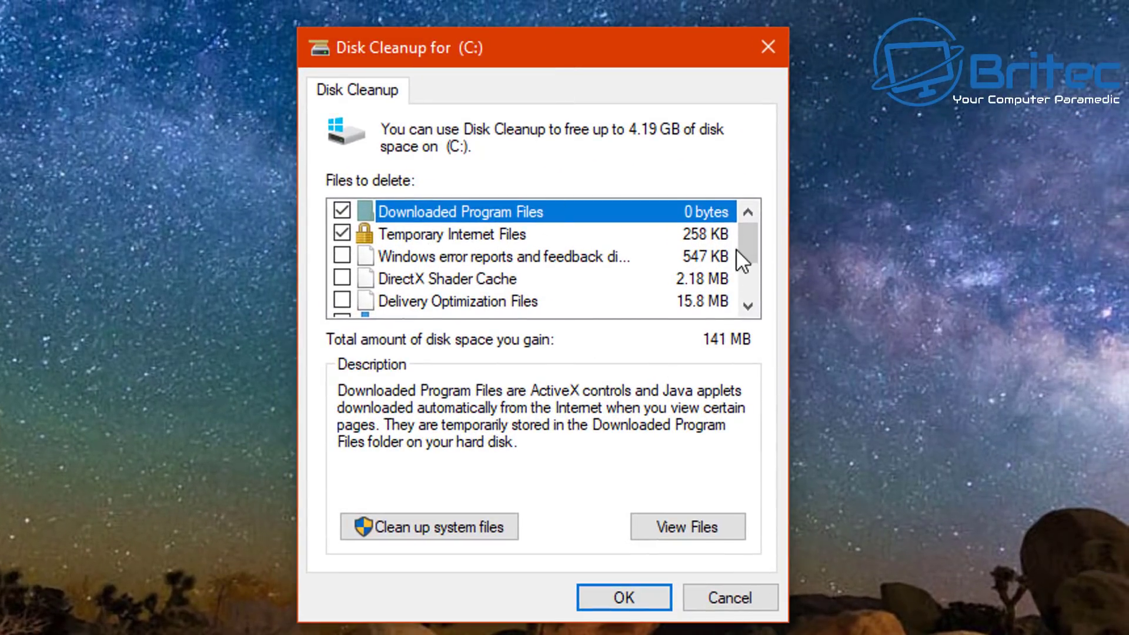
Step: Mark Recycle Bin and Downloads for deletion in Disk Cleanup and review the whole list of files to delete
left_click_drag(743, 242, 345, 289)
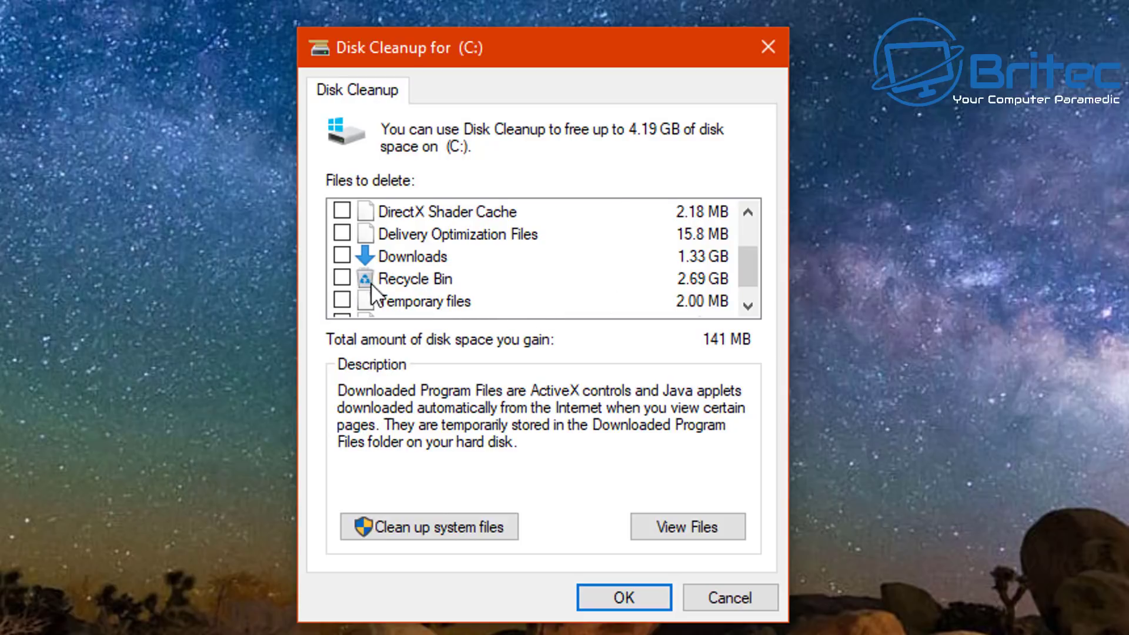
left_click(342, 278)
left_click(346, 259)
left_click_drag(742, 269, 746, 231)
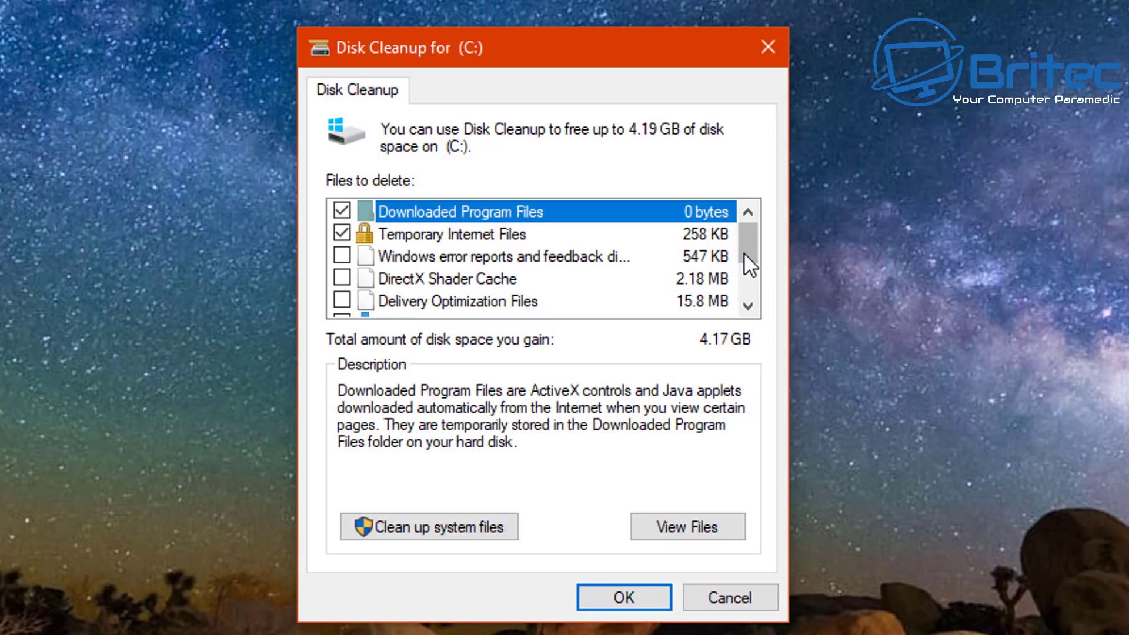
left_click_drag(743, 247, 749, 306)
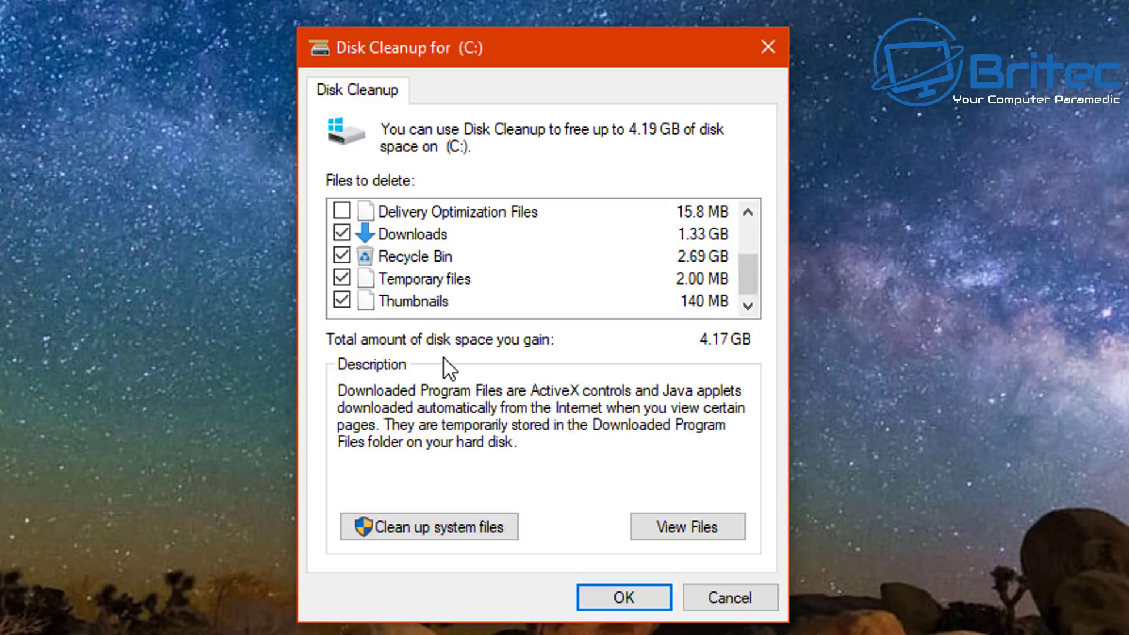
Step: Rescan the C: drive with system files included and look through the extended list of files to delete
left_click(424, 535)
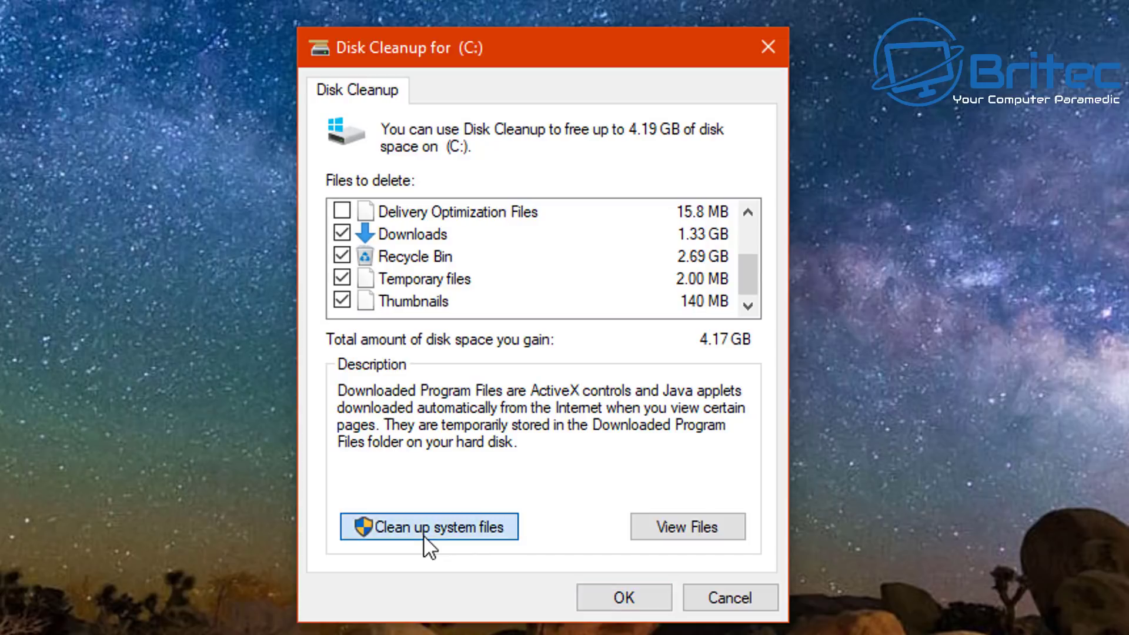
left_click(566, 401)
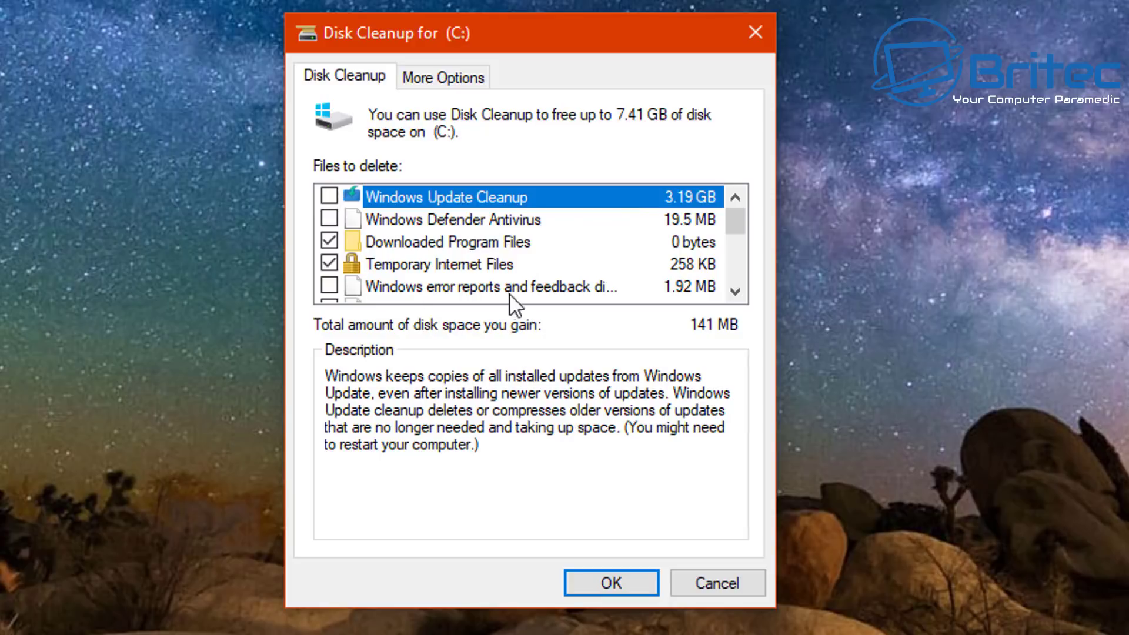
left_click_drag(733, 214, 742, 241)
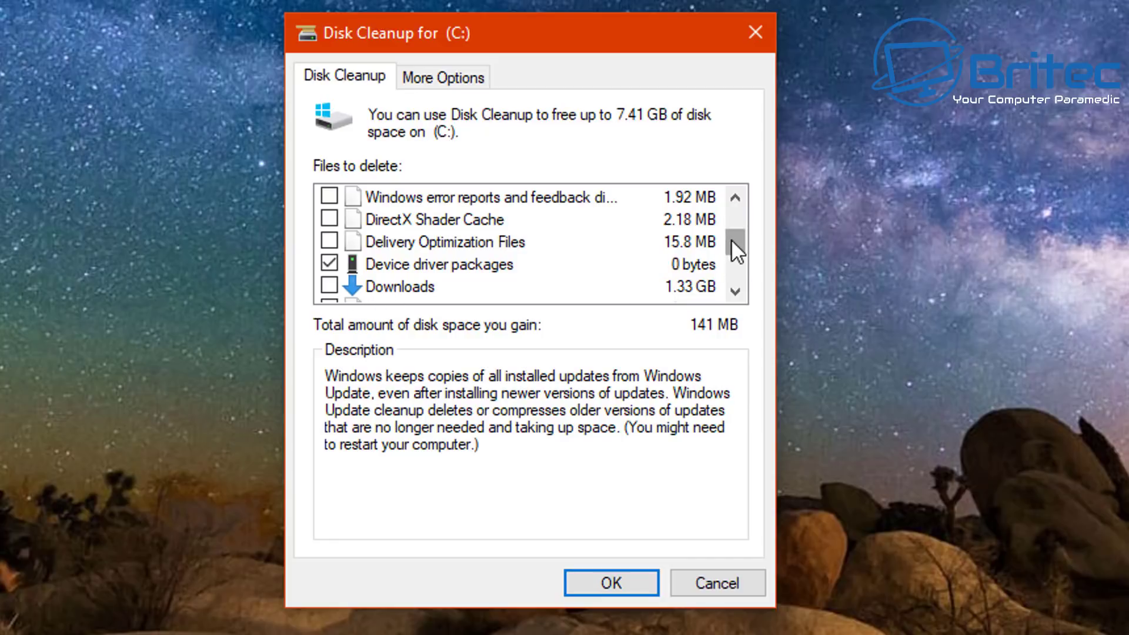
left_click_drag(732, 240, 742, 277)
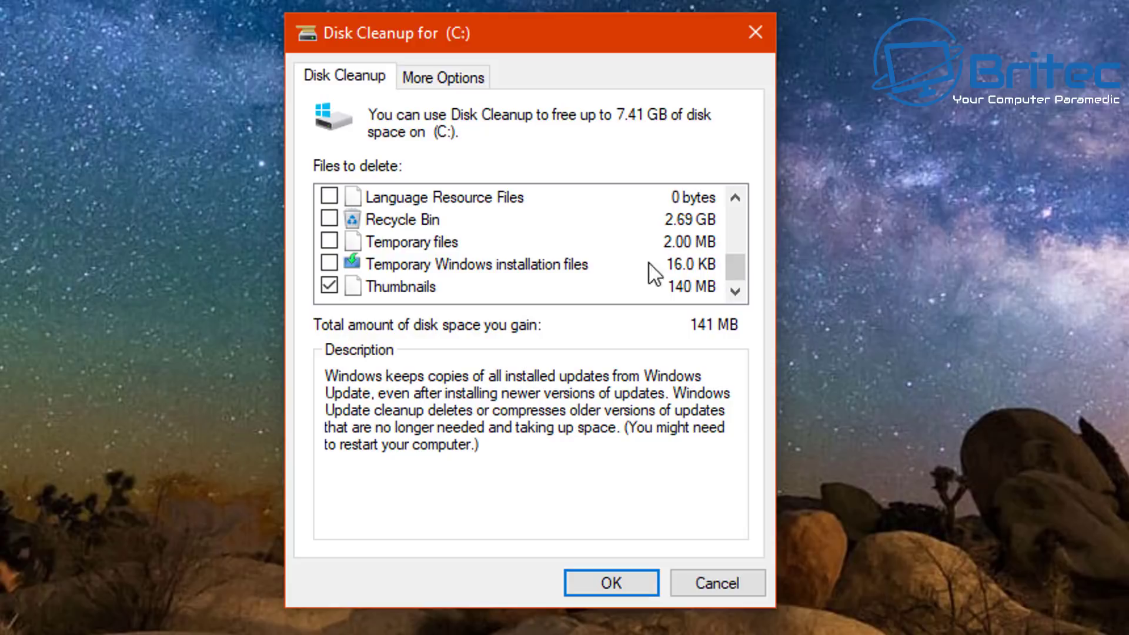
Step: Review the installed programs through Disk Cleanup's additional cleanup options, and close Disk Cleanup without deleting anything
left_click(439, 78)
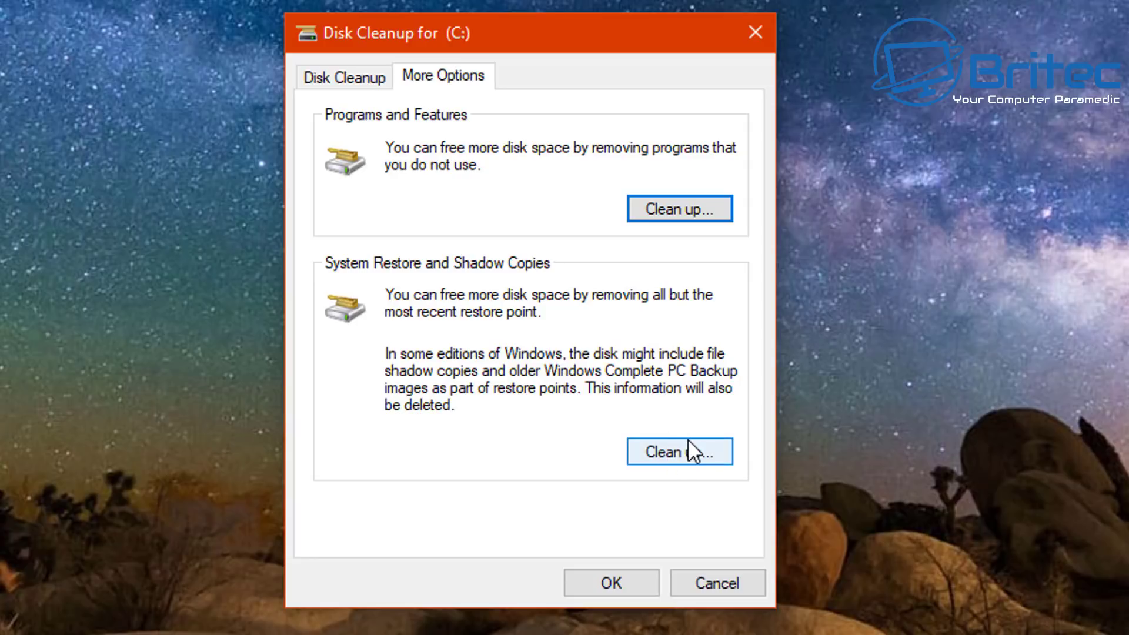
left_click(675, 213)
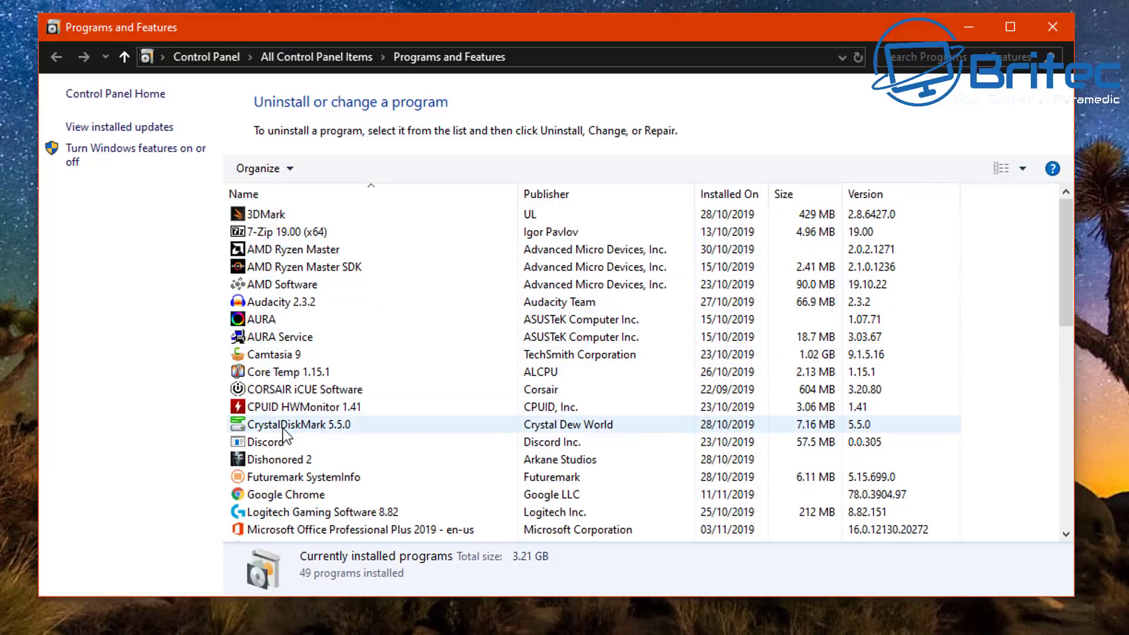
scroll(284, 436, "down", 3)
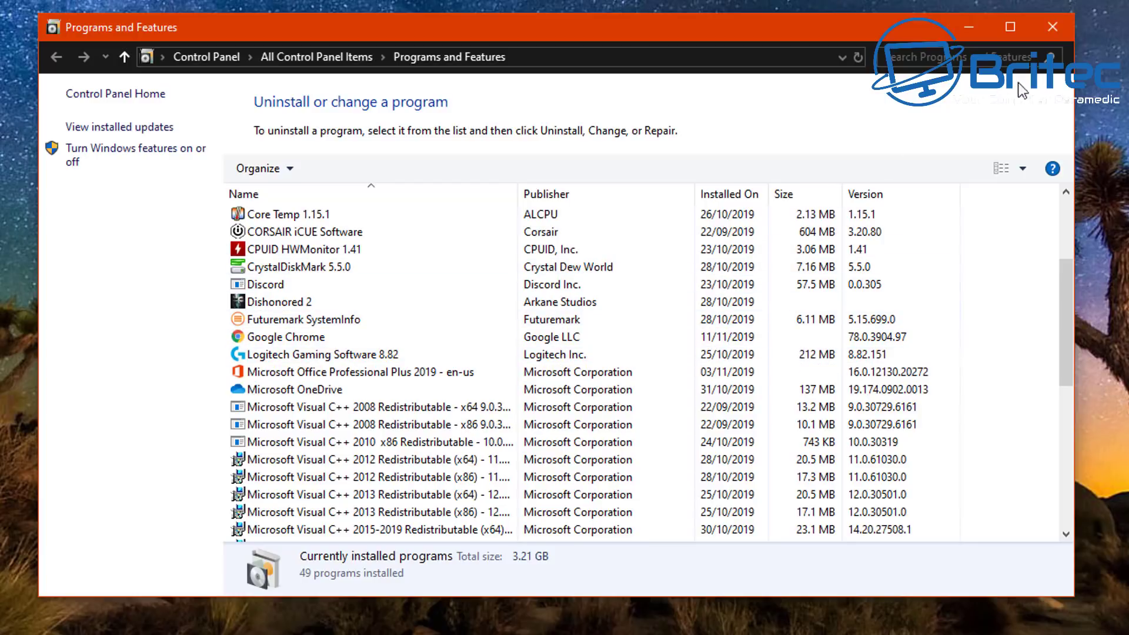
left_click(1060, 27)
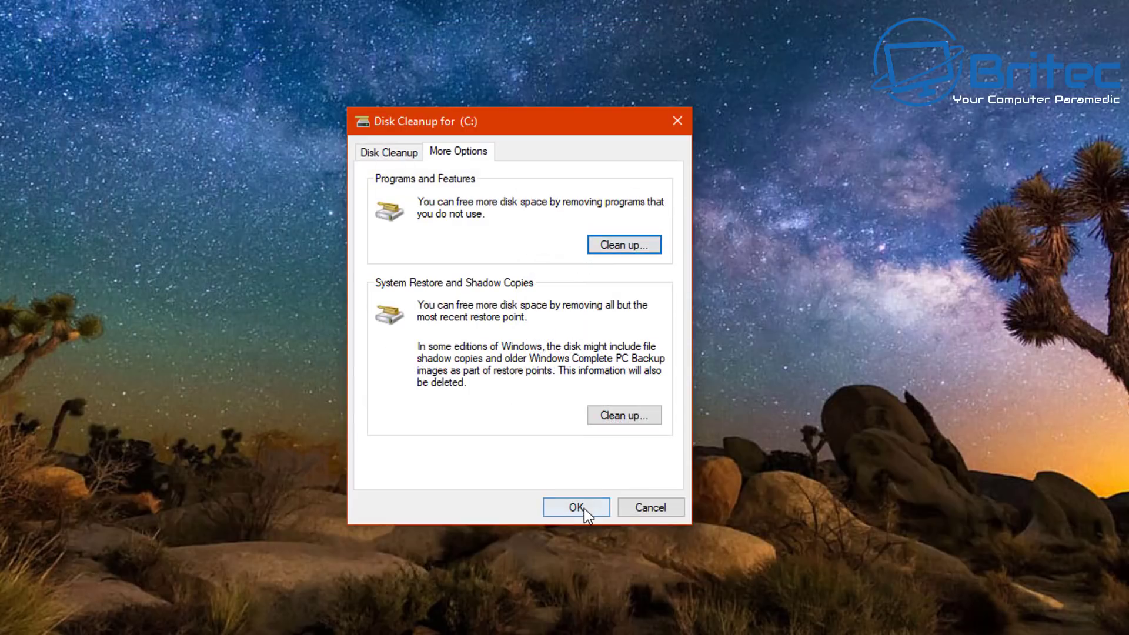
left_click(681, 115)
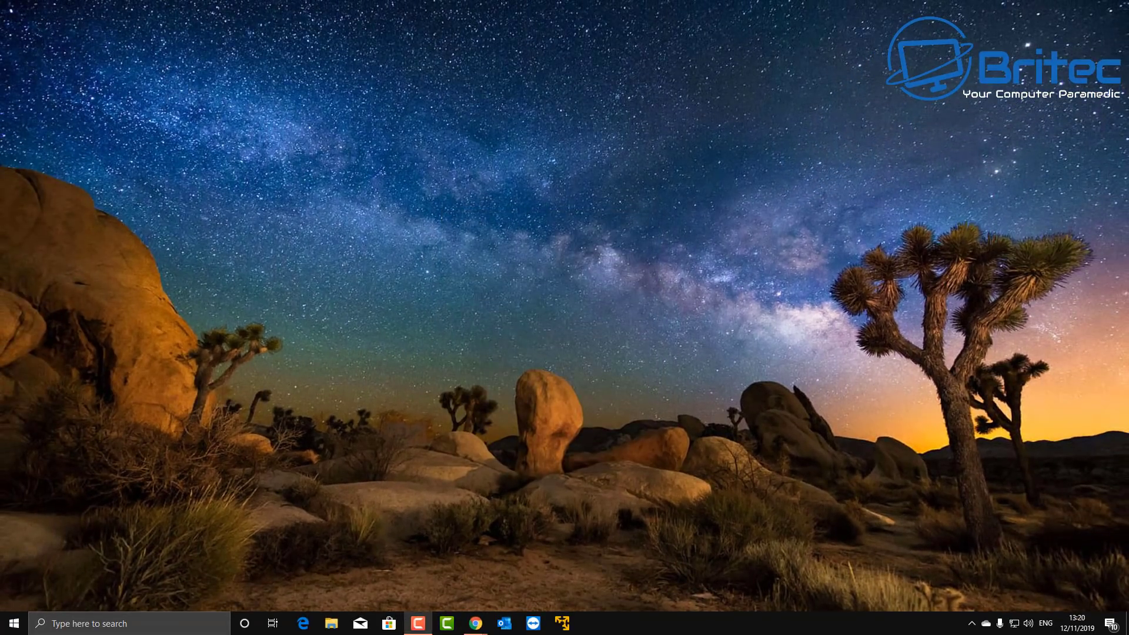
Step: Search for "power", open the power settings and bring up the advanced settings of the AMD Ryzen Balanced plan
left_click(91, 623)
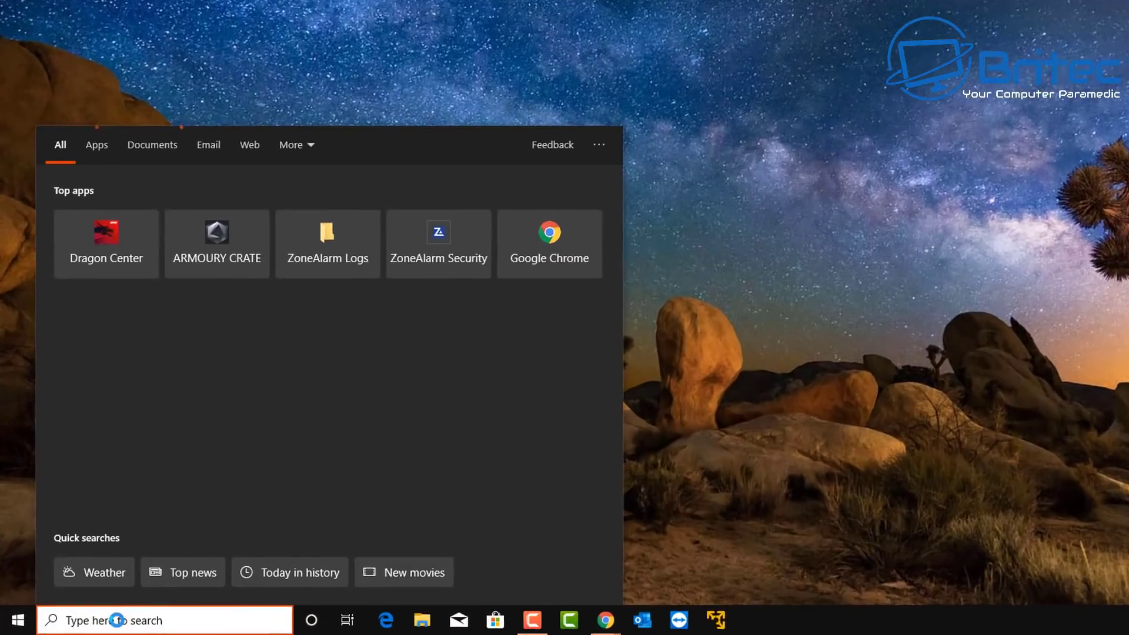
type("power")
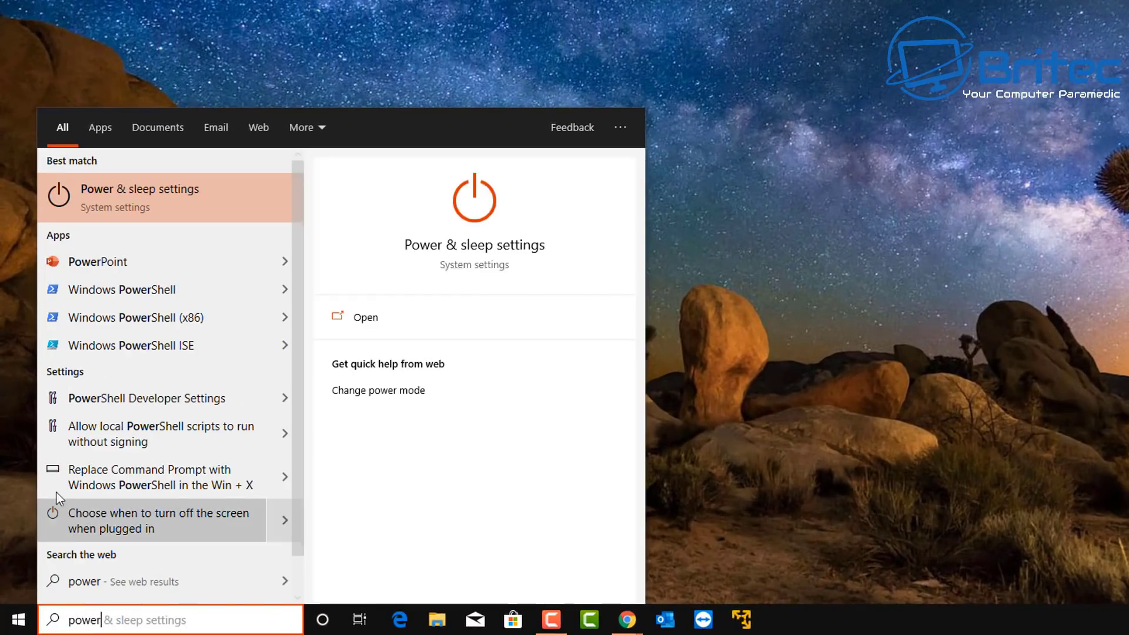
left_click(116, 195)
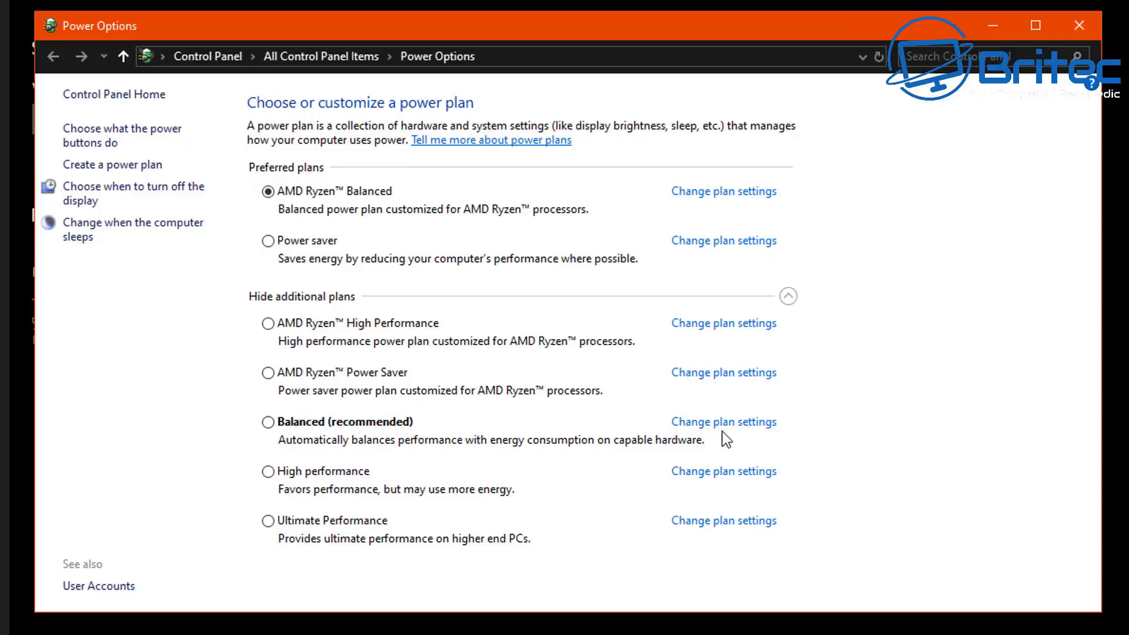
left_click(727, 199)
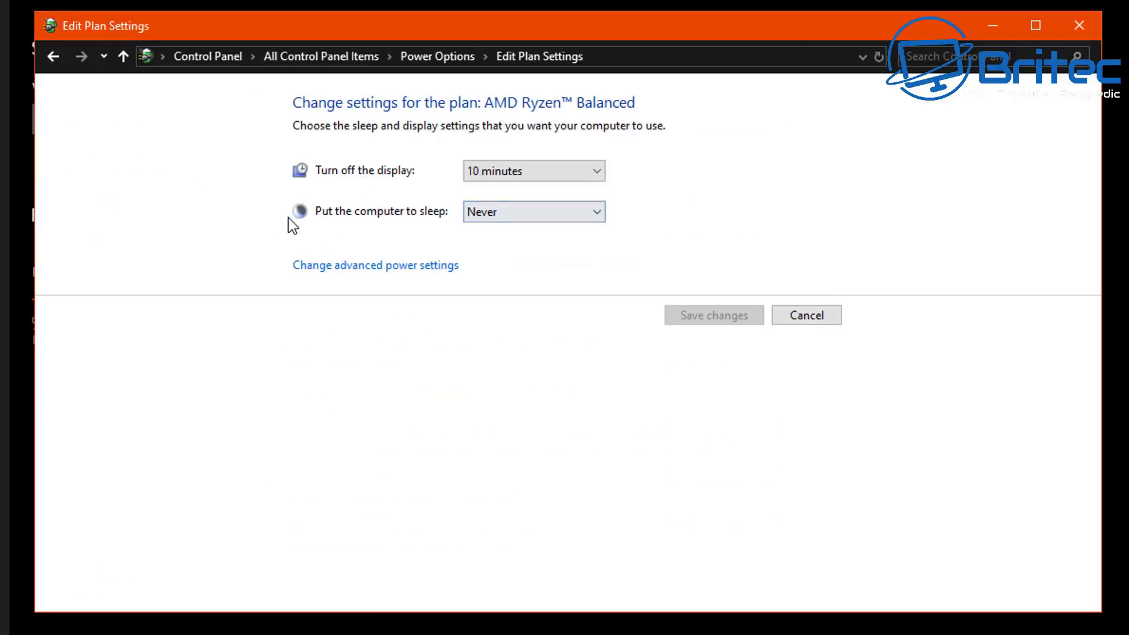
left_click(390, 272)
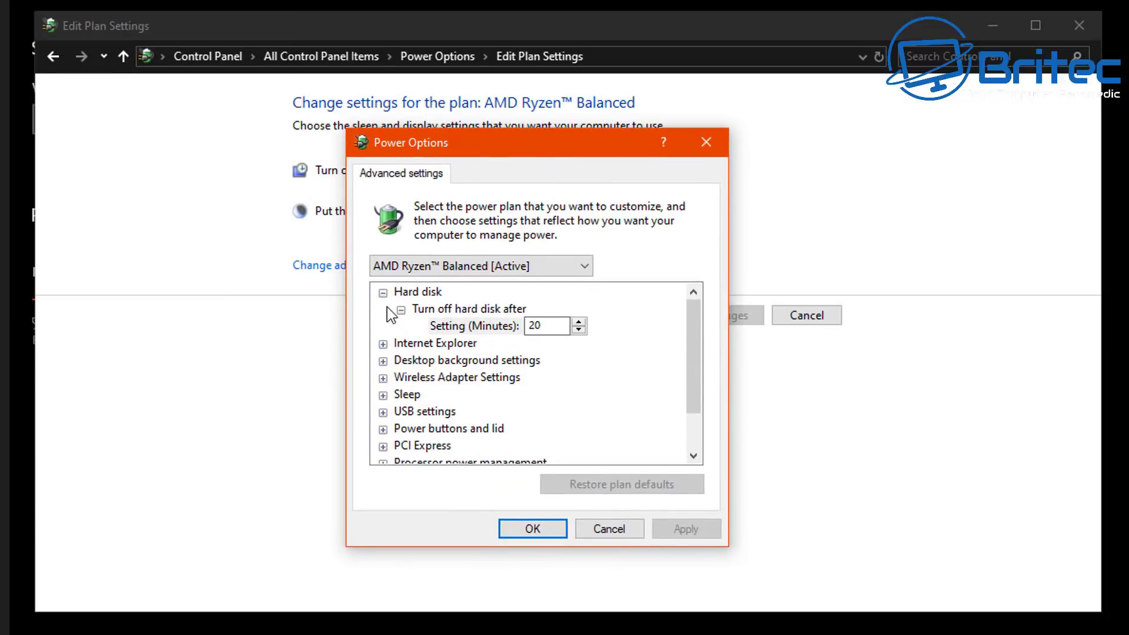
Step: Look into the plan's Sleep after setting and set Allow hybrid sleep to Off
left_click(383, 395)
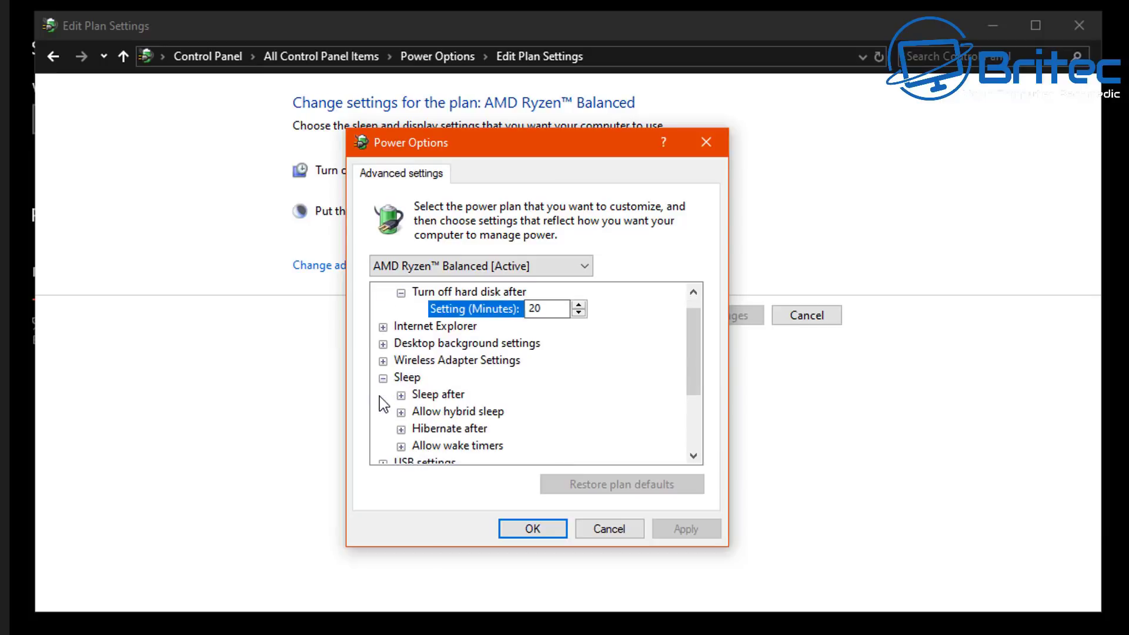
left_click(416, 394)
left_click(401, 396)
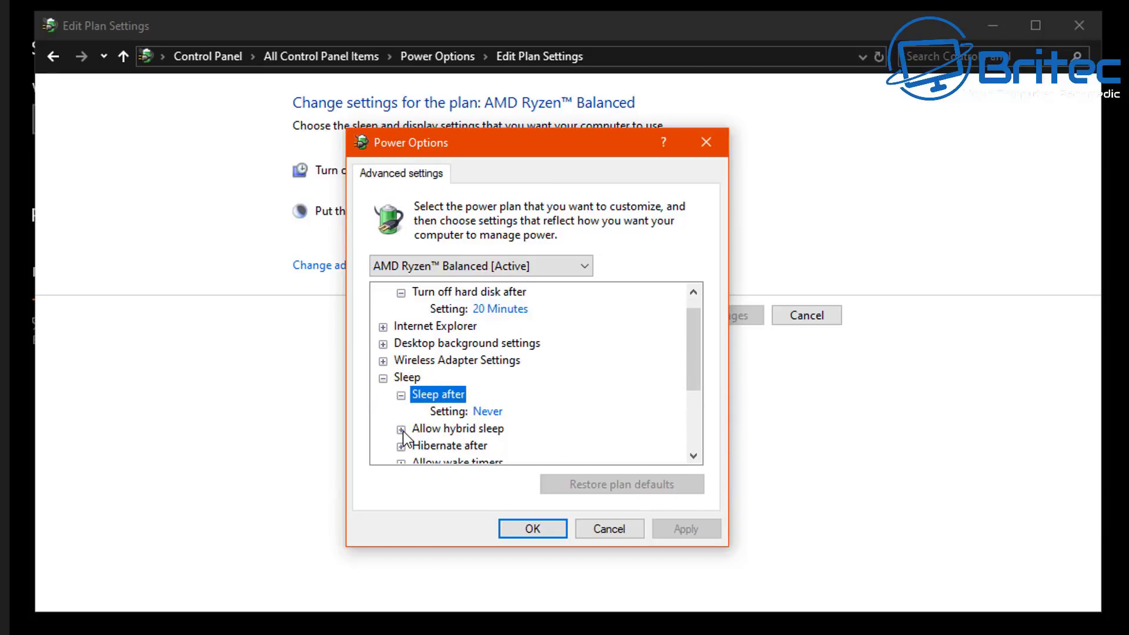
left_click(402, 430)
scroll(552, 446, "down", 1)
left_click(477, 396)
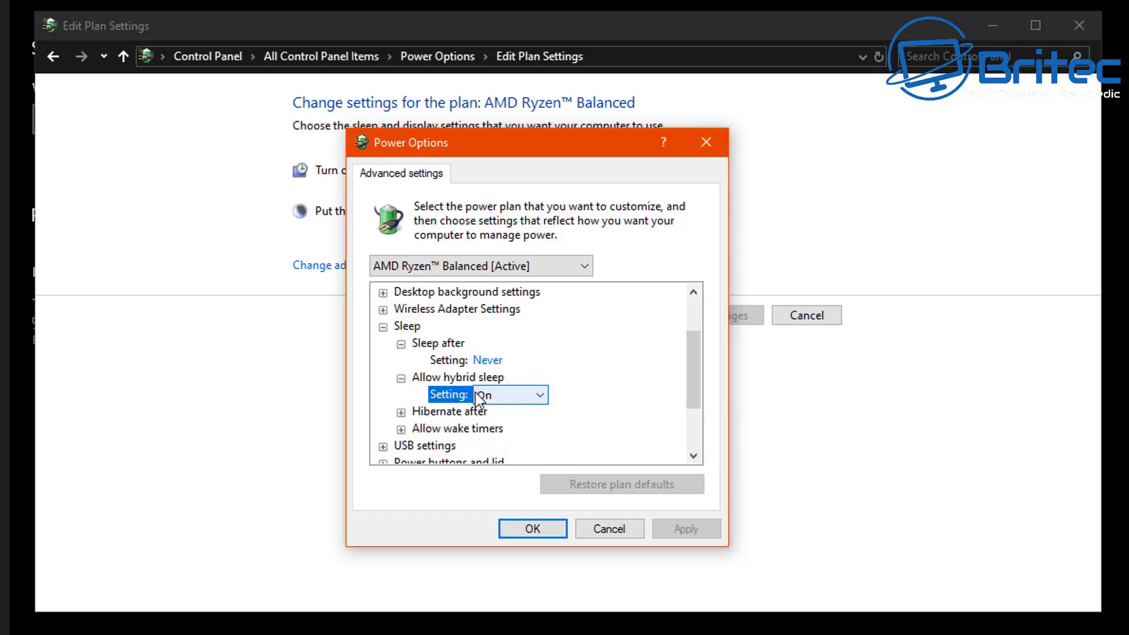
left_click(540, 395)
left_click(517, 411)
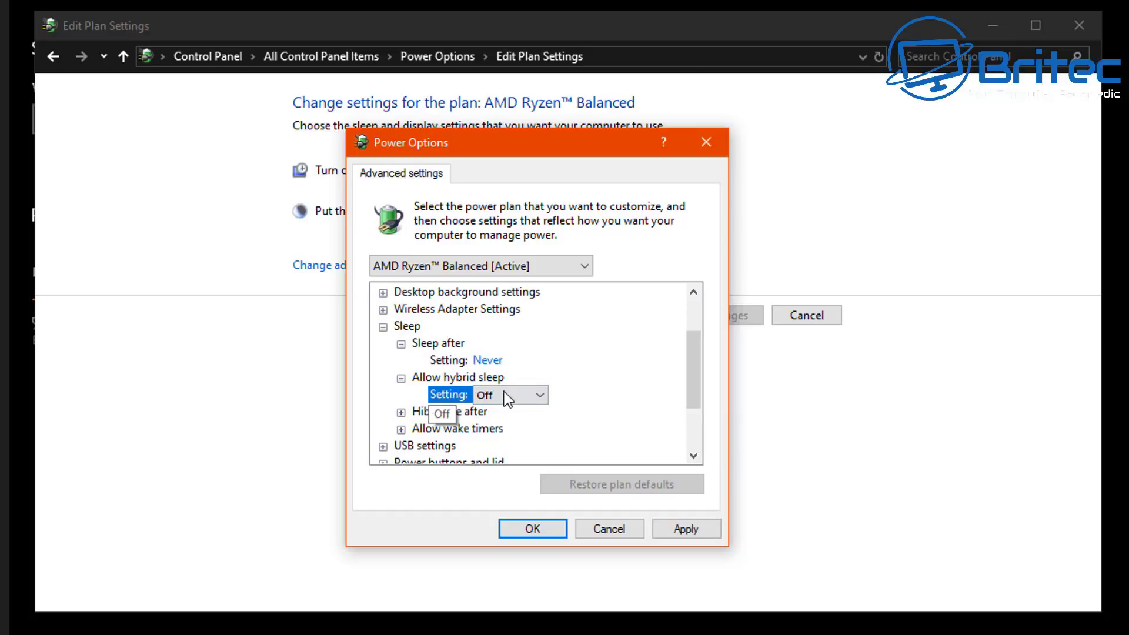
Step: Check the Hibernate after and Allow wake timers settings, and apply the plan changes before closing the power options
left_click(401, 413)
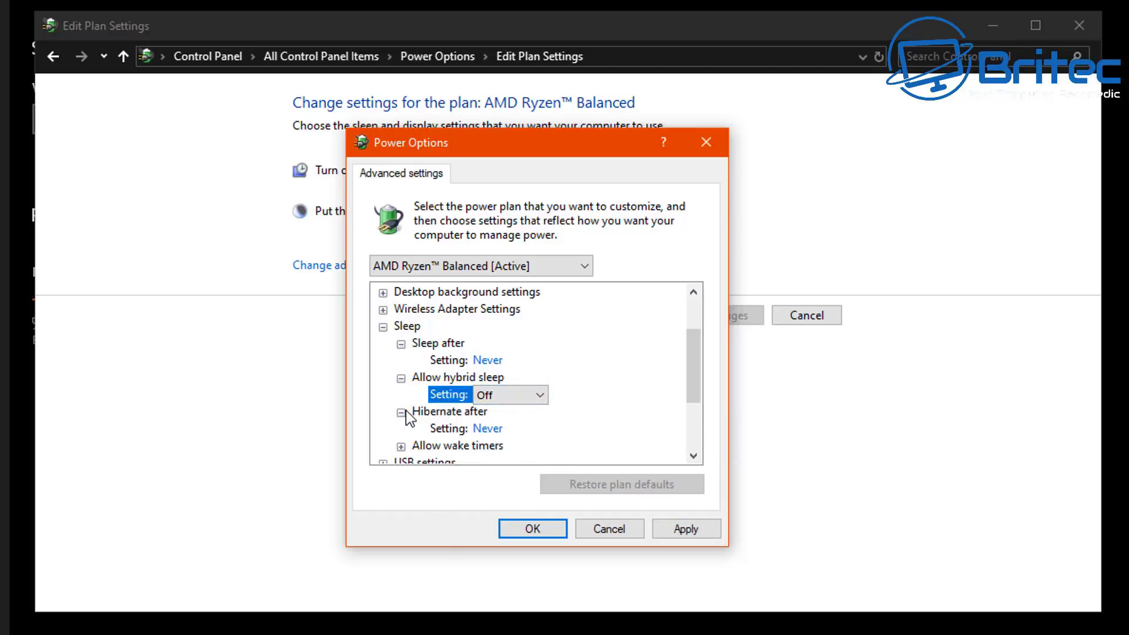
left_click(401, 446)
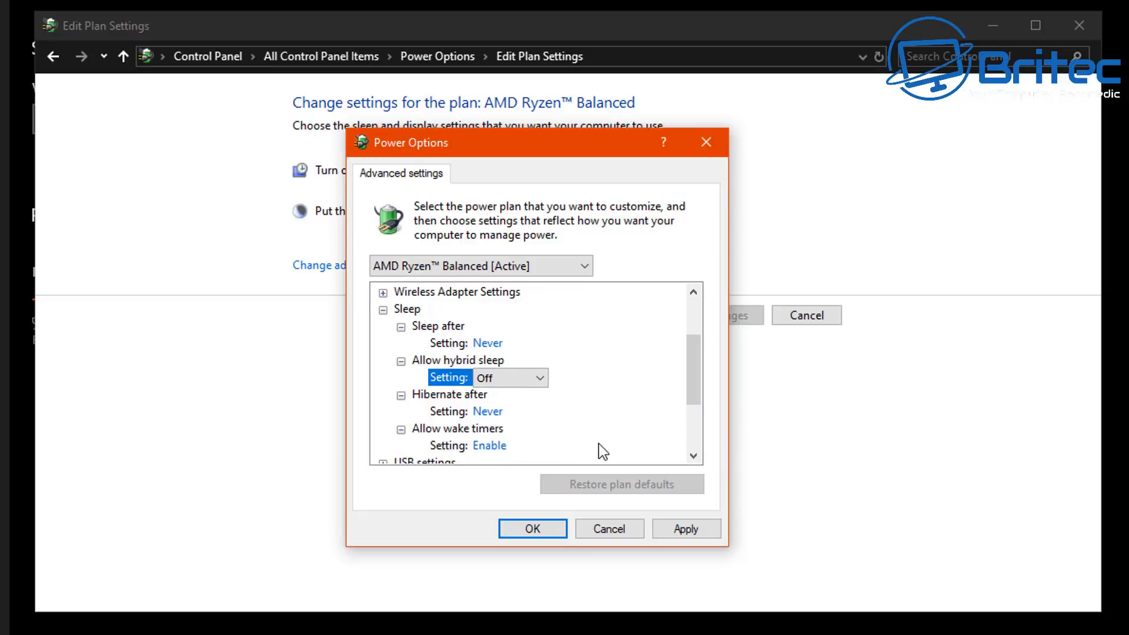
left_click(687, 529)
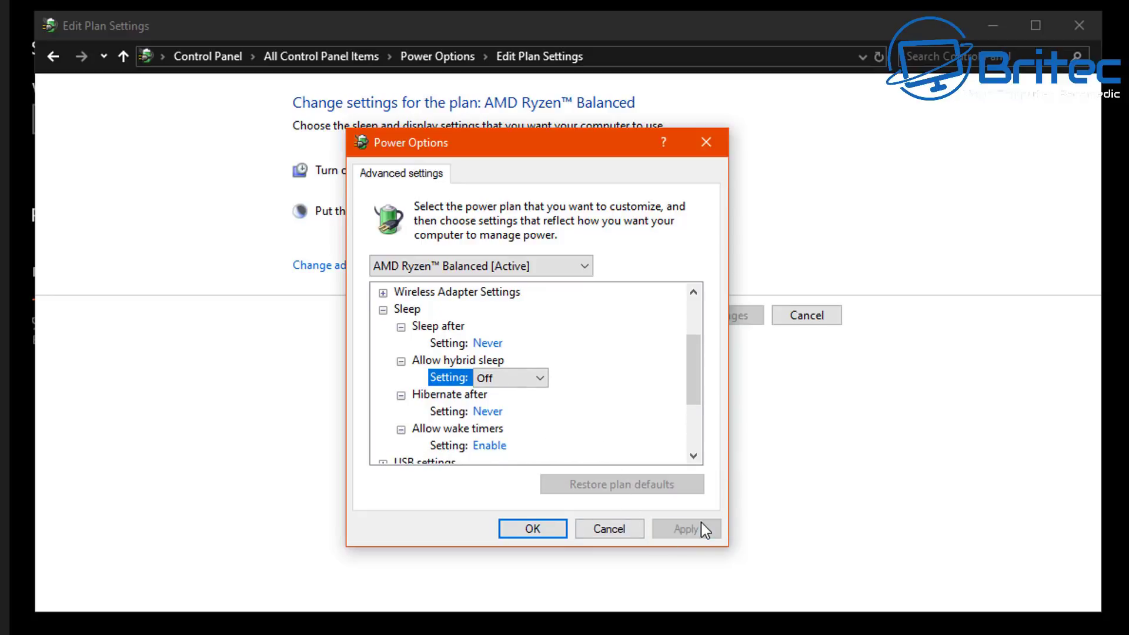
left_click(559, 528)
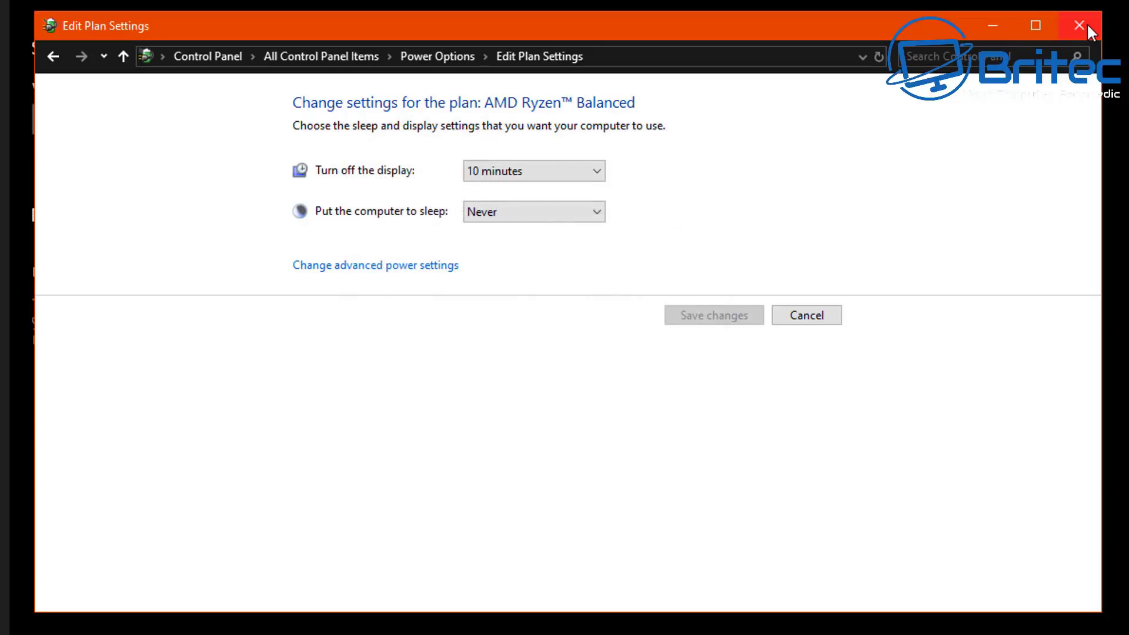
left_click(1085, 25)
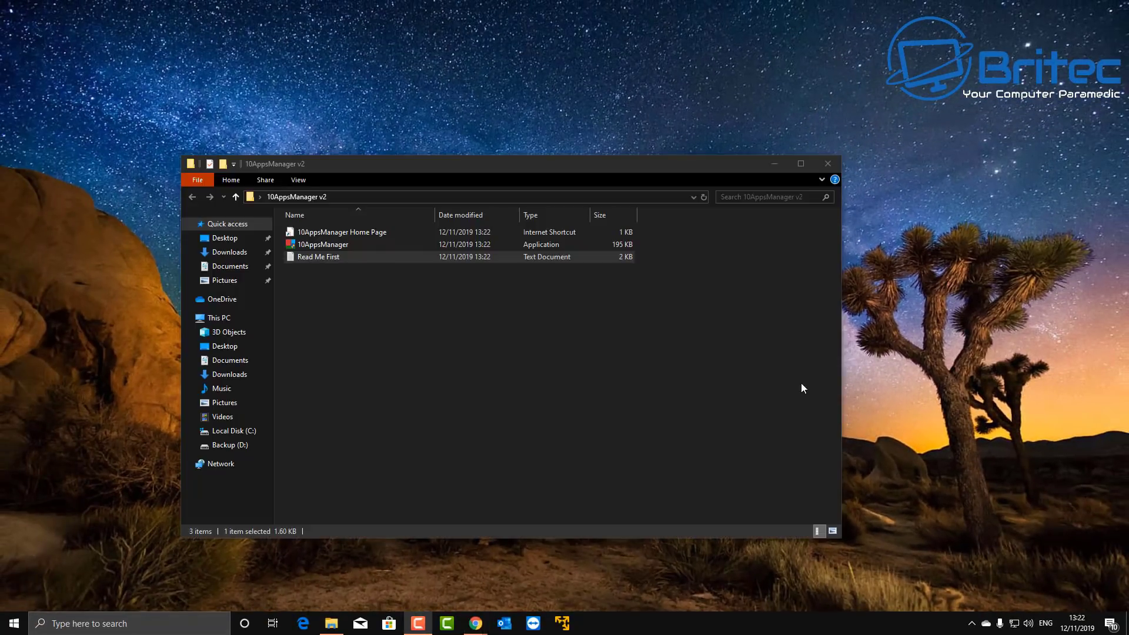
Step: Launch 10AppsManager from the 10AppsManager v2 folder and minimize the folder window
left_click(334, 245)
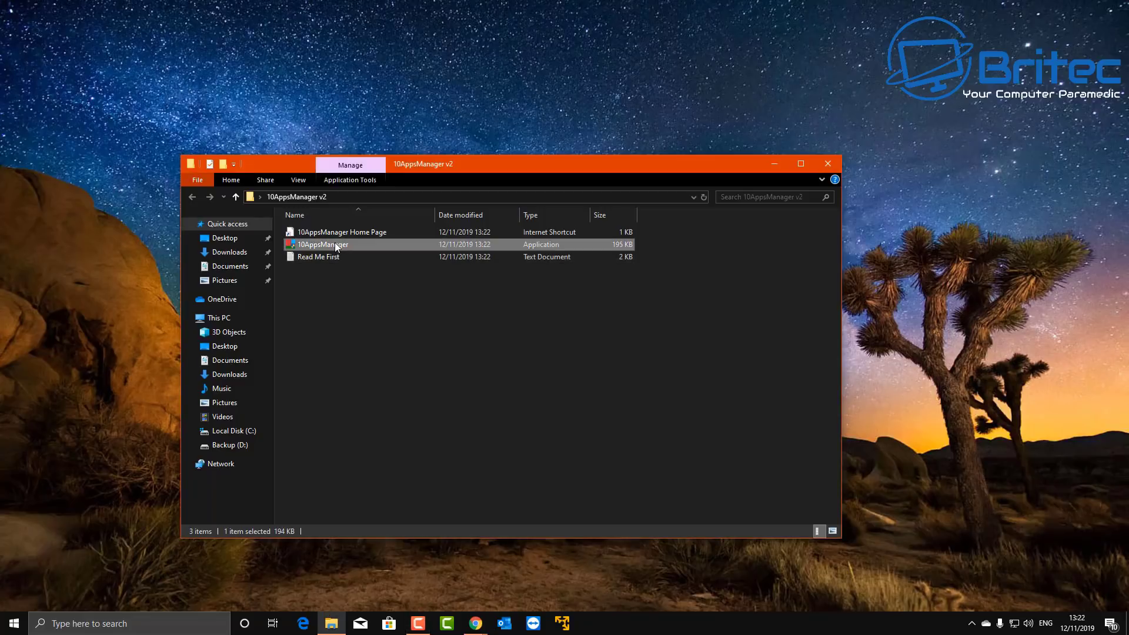
double_click(336, 244)
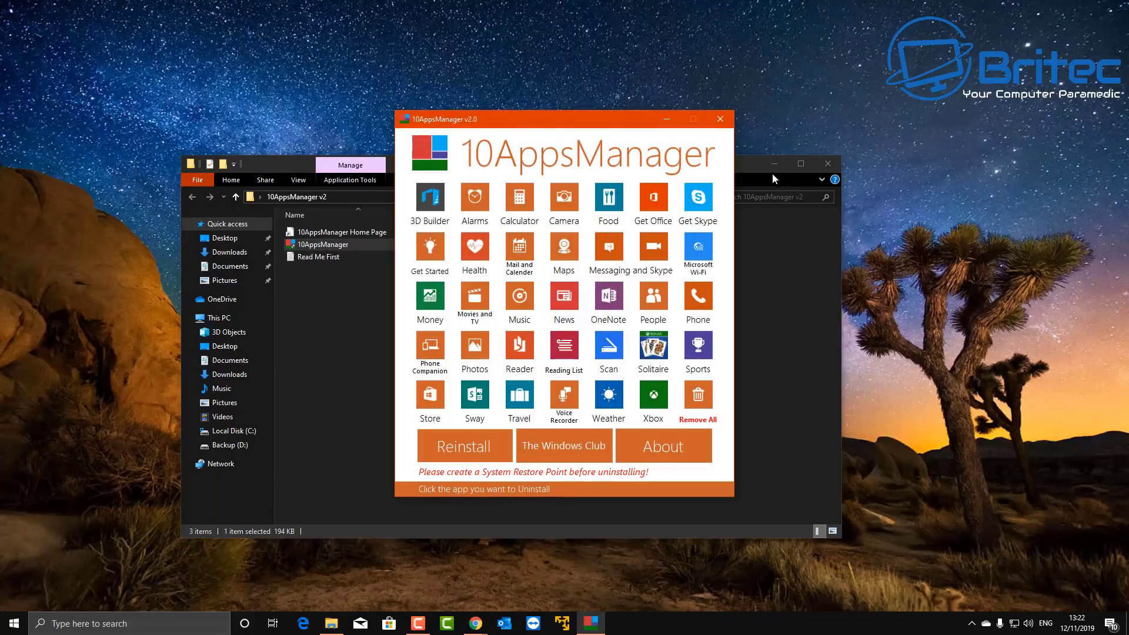
left_click(774, 164)
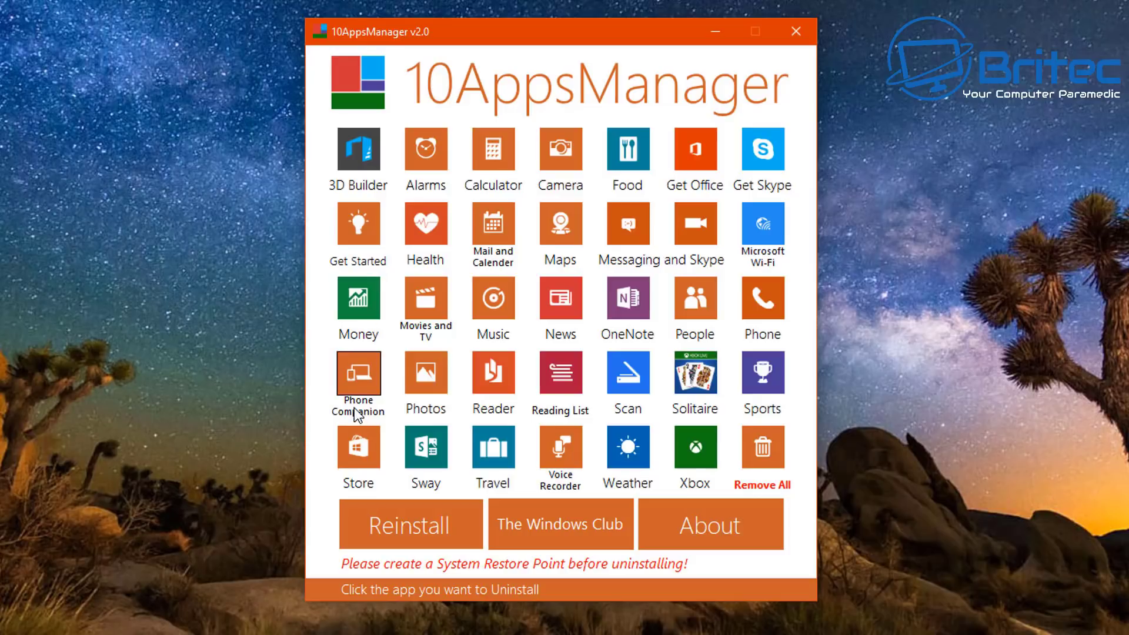
Step: Uninstall the 3D Builder and Food apps, confirming each removal
left_click(360, 166)
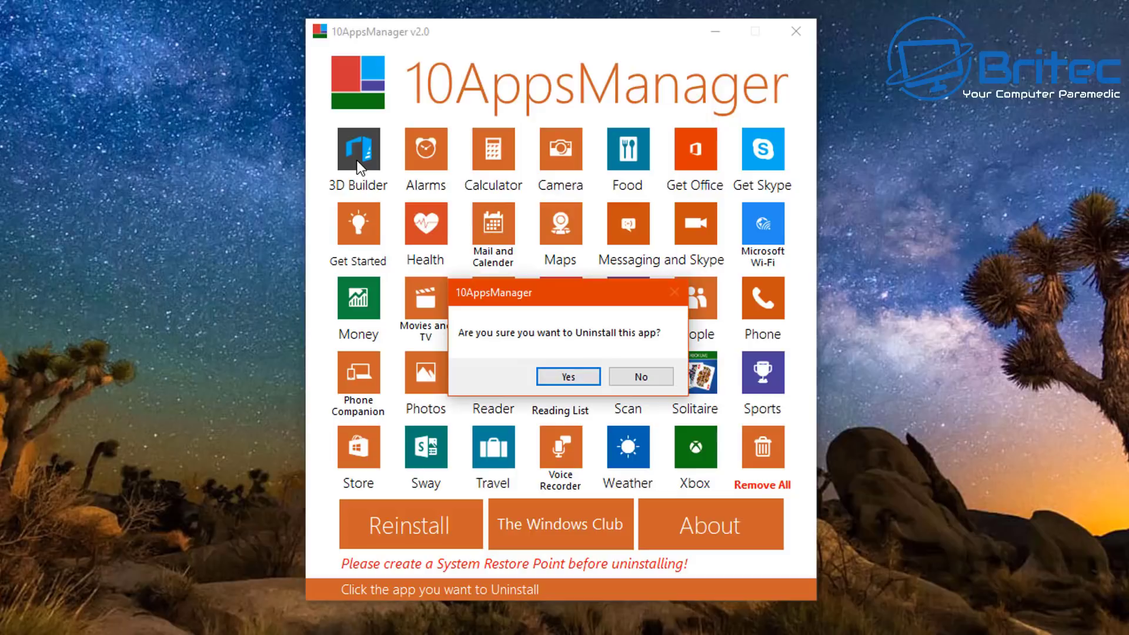
left_click(570, 376)
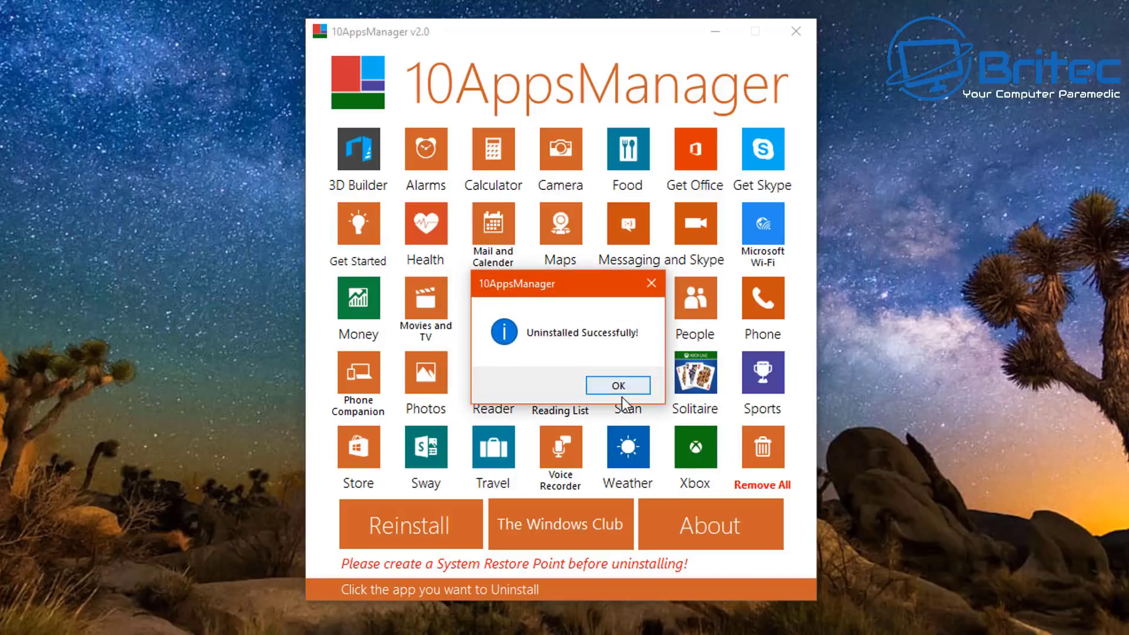
left_click(619, 385)
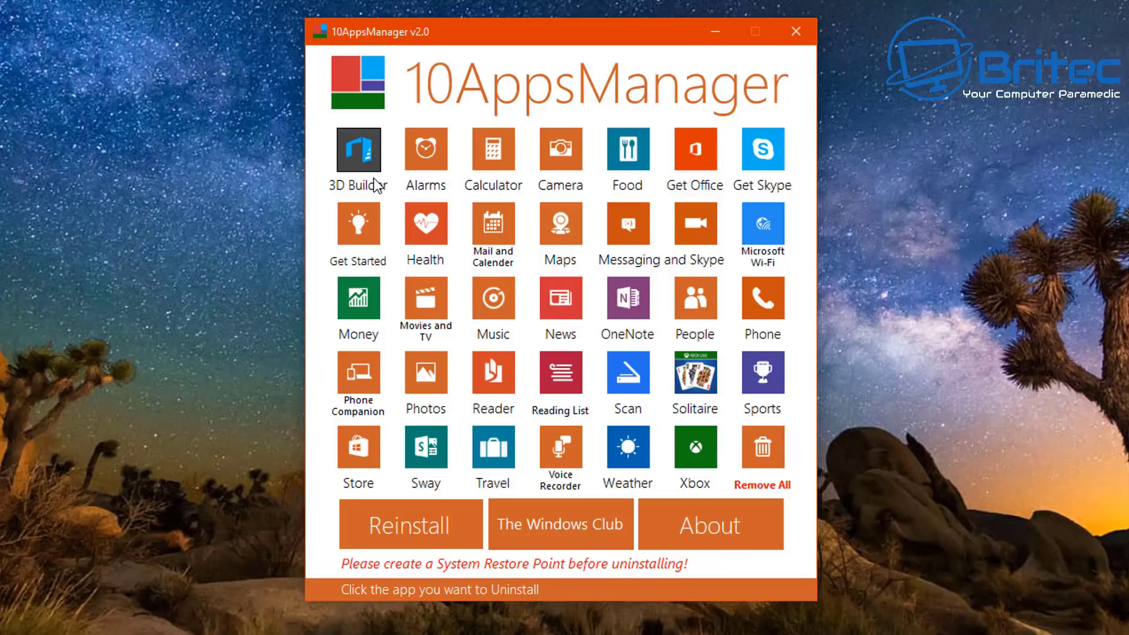
left_click(619, 165)
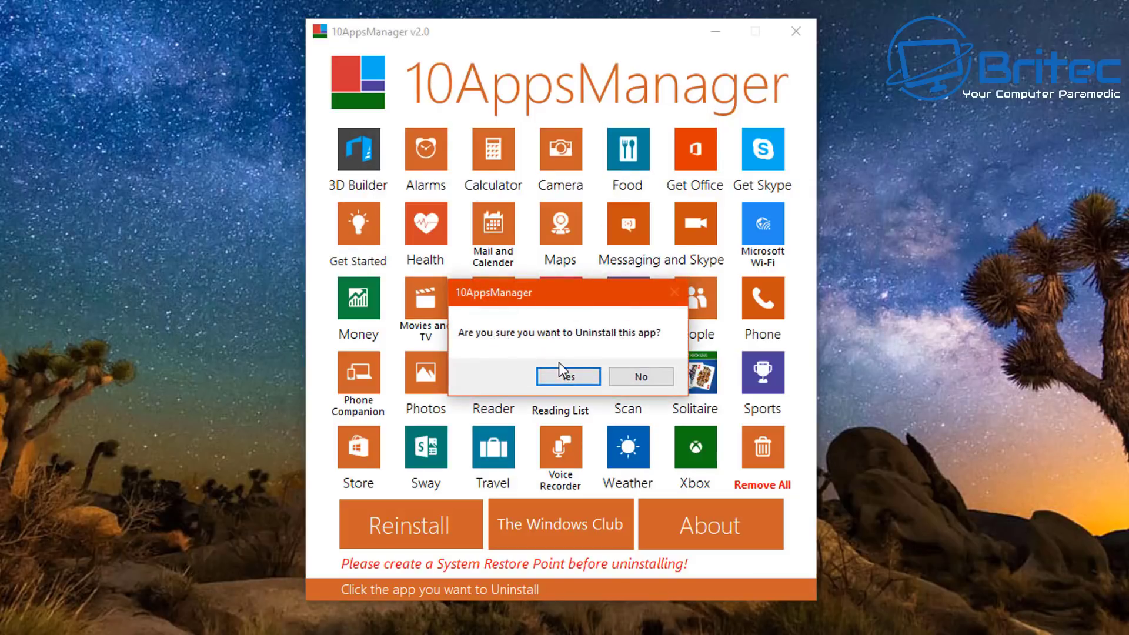
left_click(562, 376)
left_click(632, 384)
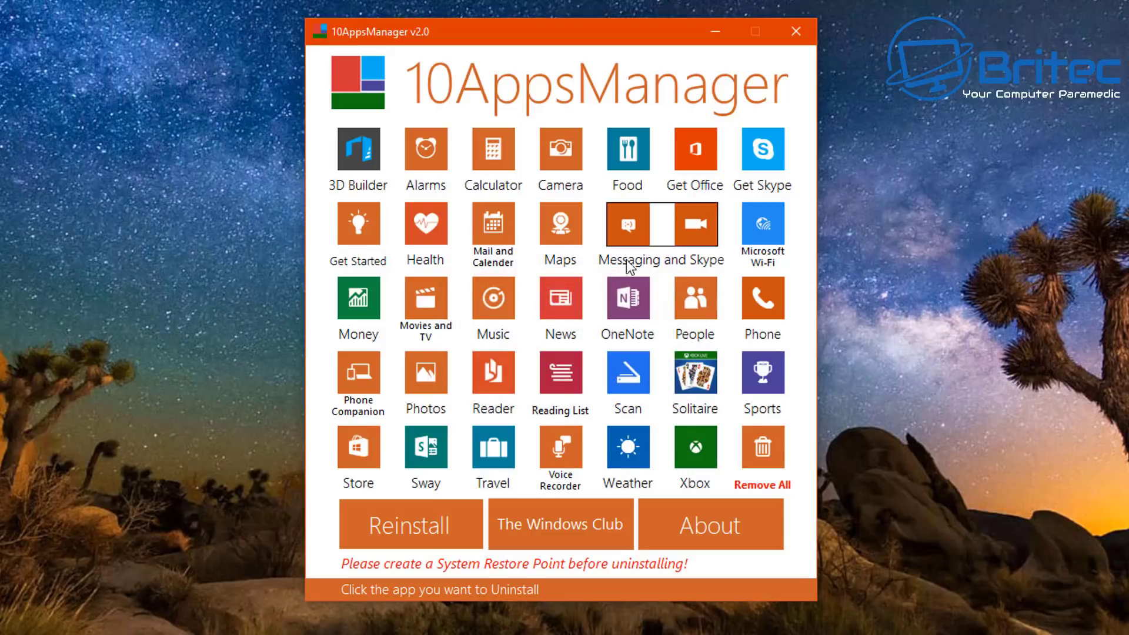
Step: Uninstall the Get Skype and Get Office apps, confirming each removal
left_click(760, 155)
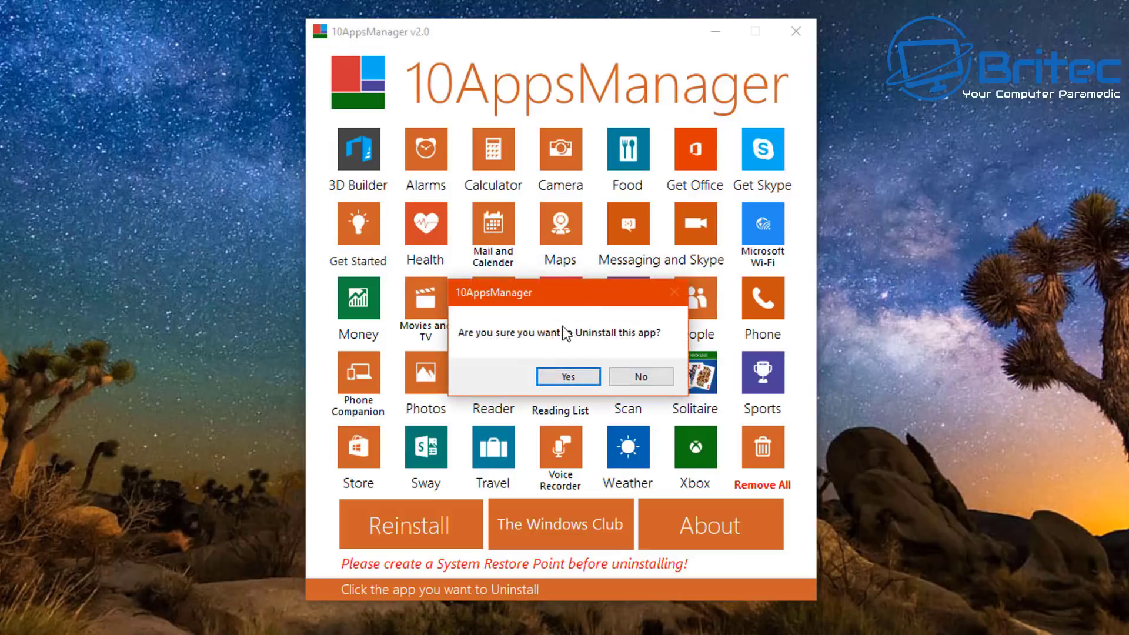
left_click(563, 376)
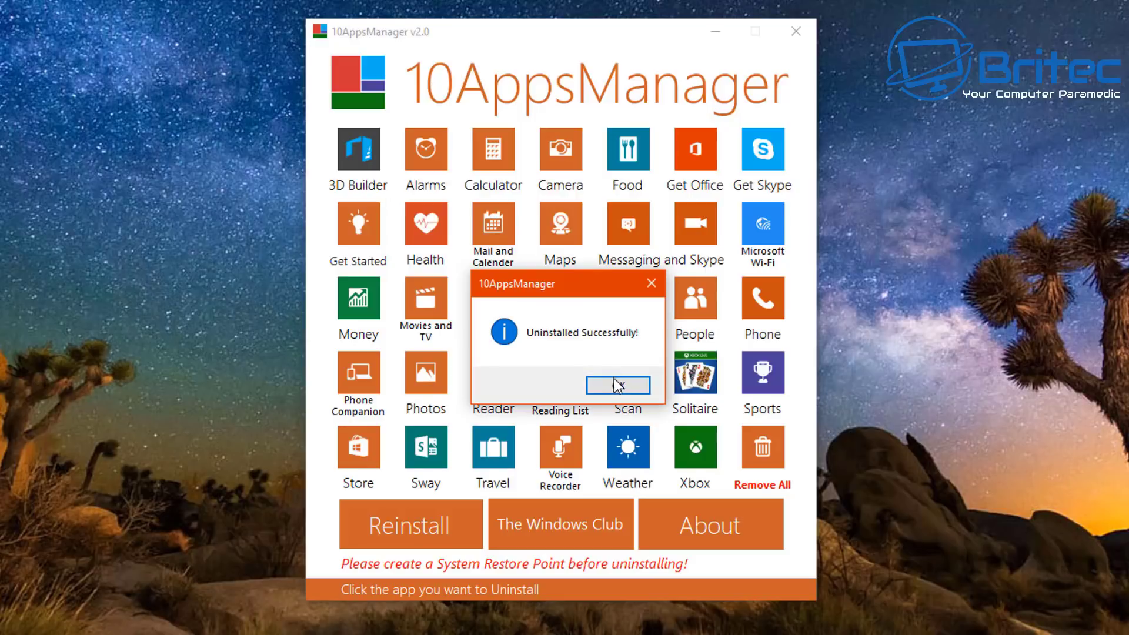
left_click(618, 385)
left_click(699, 155)
left_click(572, 374)
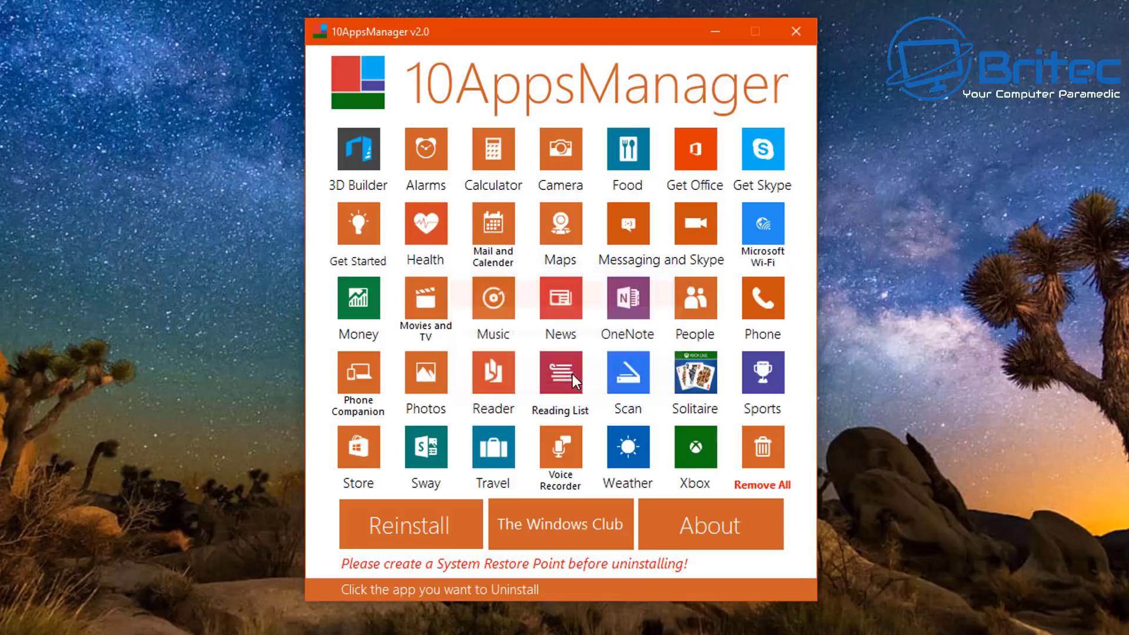
left_click(618, 386)
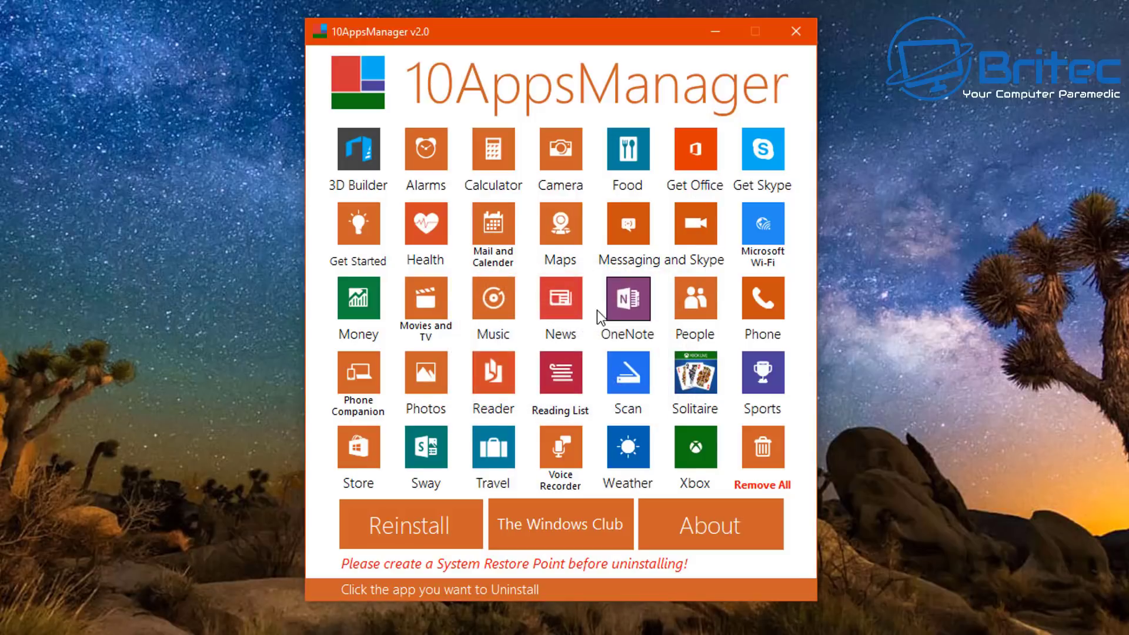
Step: Uninstall the Messaging and Skype app and the Phone app, confirming each removal
left_click(662, 230)
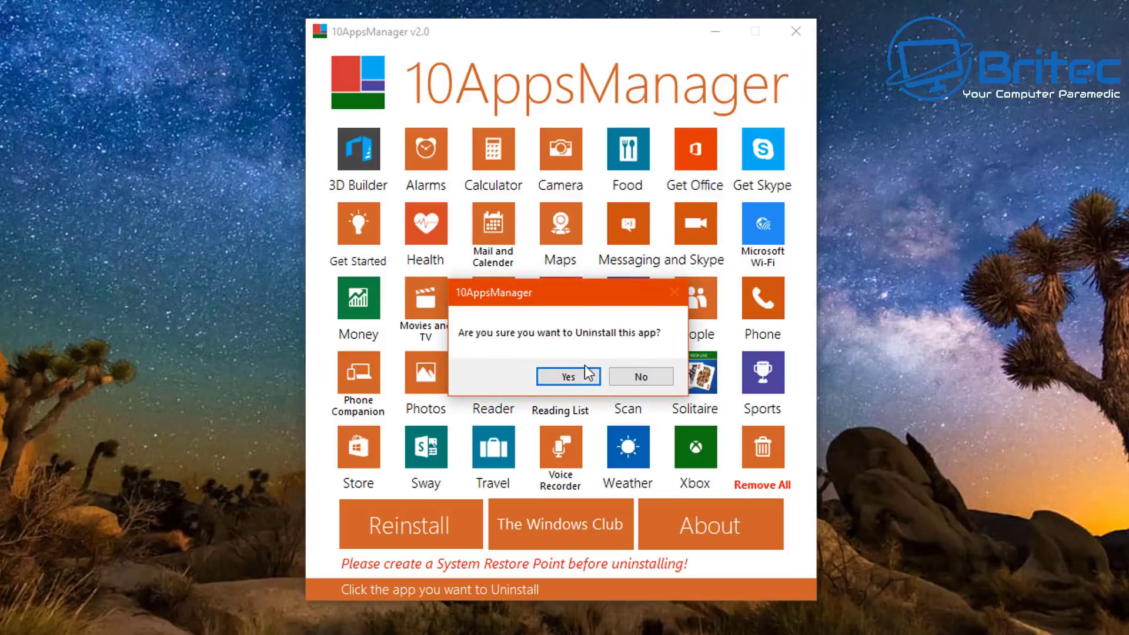
left_click(574, 373)
left_click(617, 384)
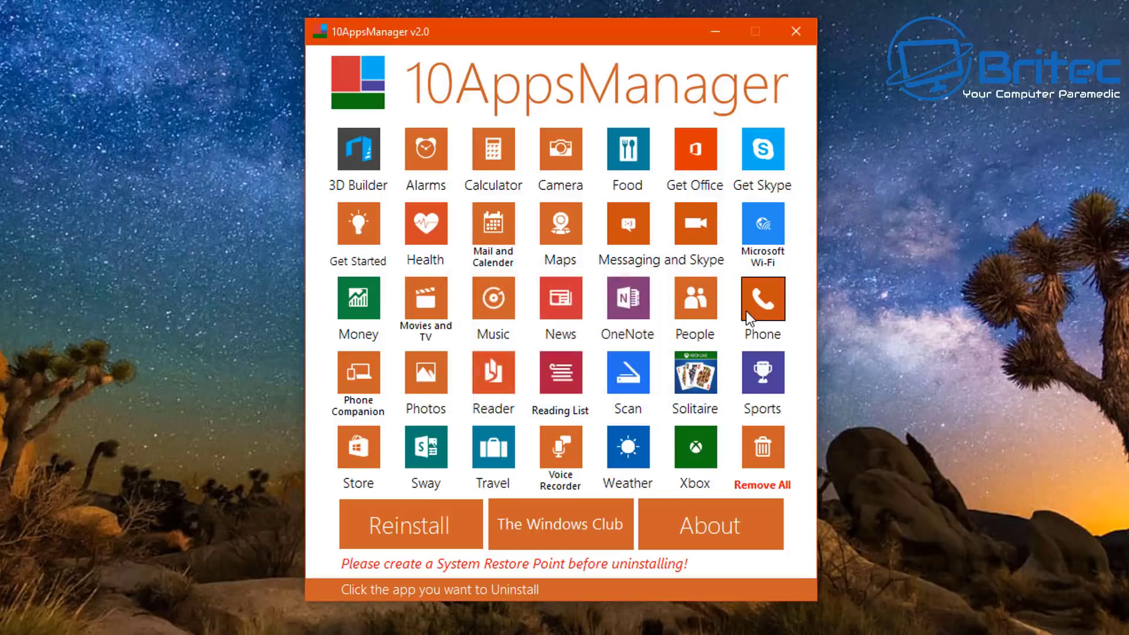
left_click(763, 288)
left_click(566, 374)
left_click(623, 385)
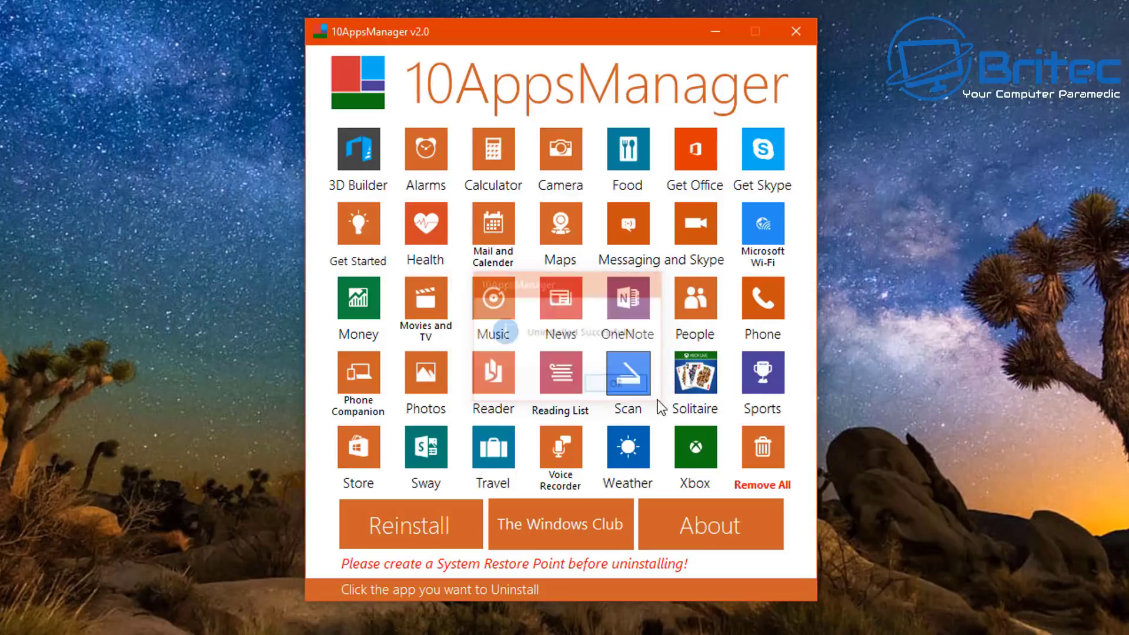
Step: Uninstall the Solitaire app and confirm its removal
left_click(695, 377)
left_click(597, 379)
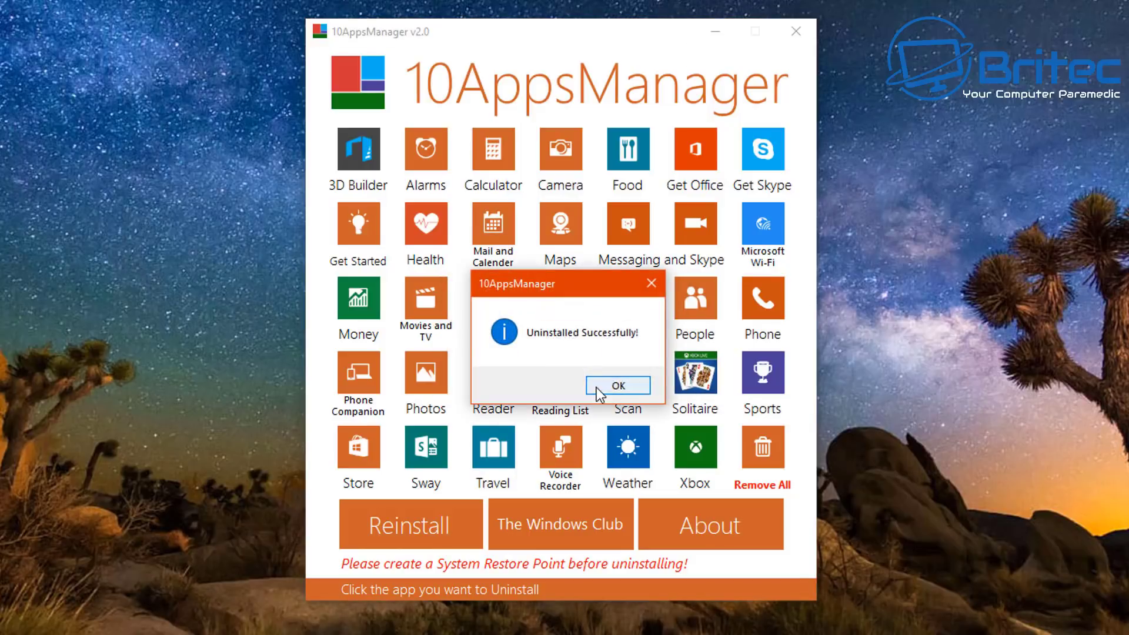
left_click(621, 385)
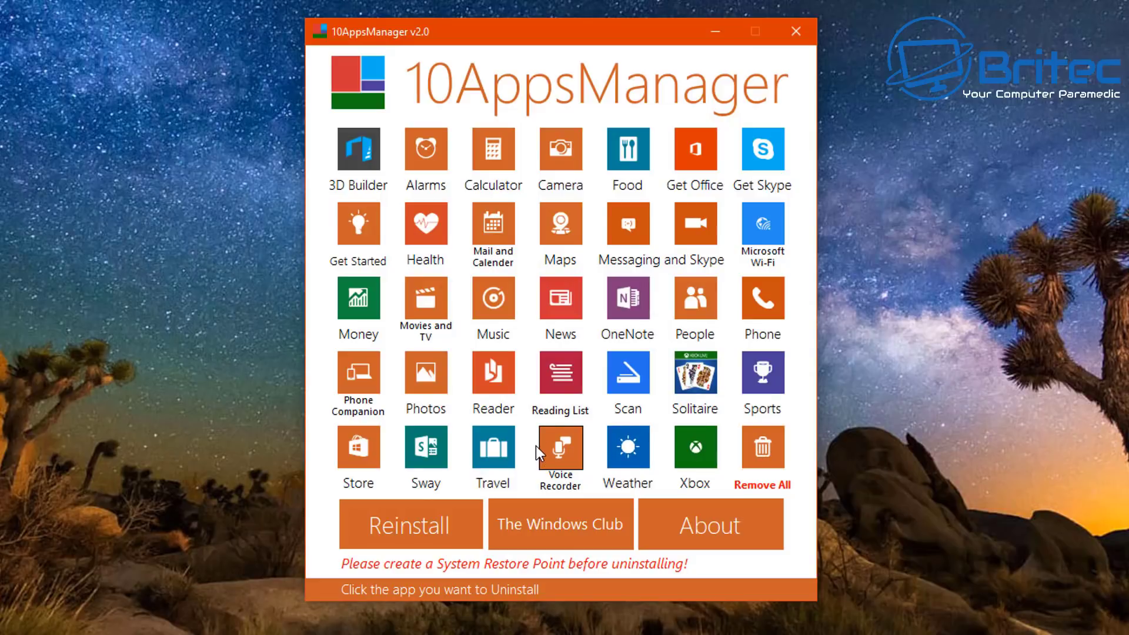
Step: Uninstall one more unneeded app near Reader and Travel, followed by Sway, confirming each removal
left_click(524, 407)
left_click(596, 378)
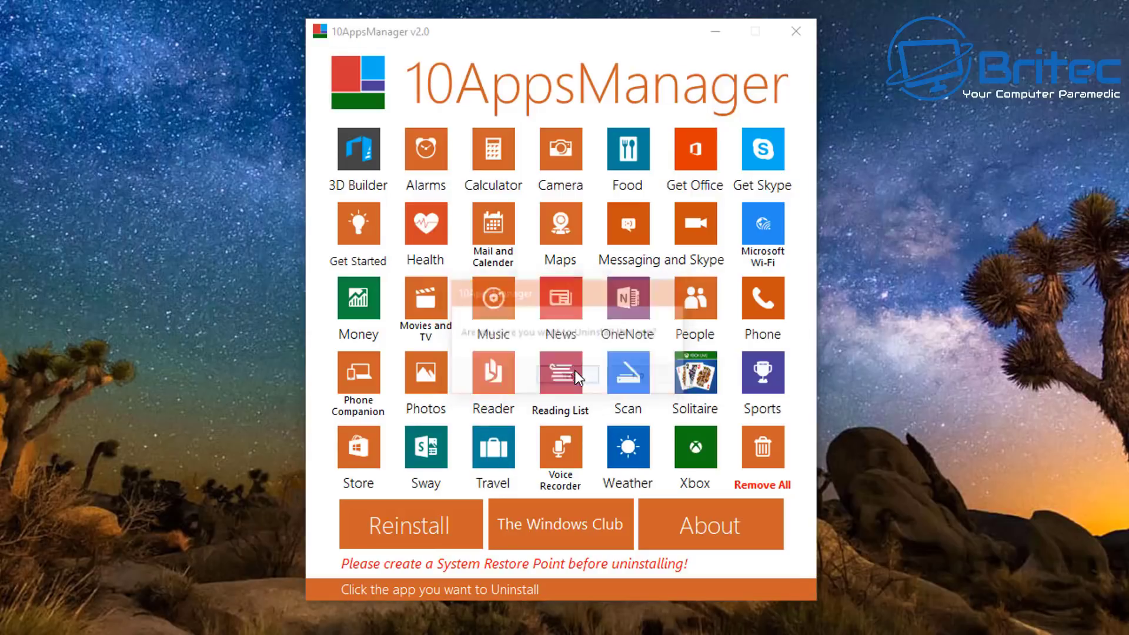
left_click(618, 385)
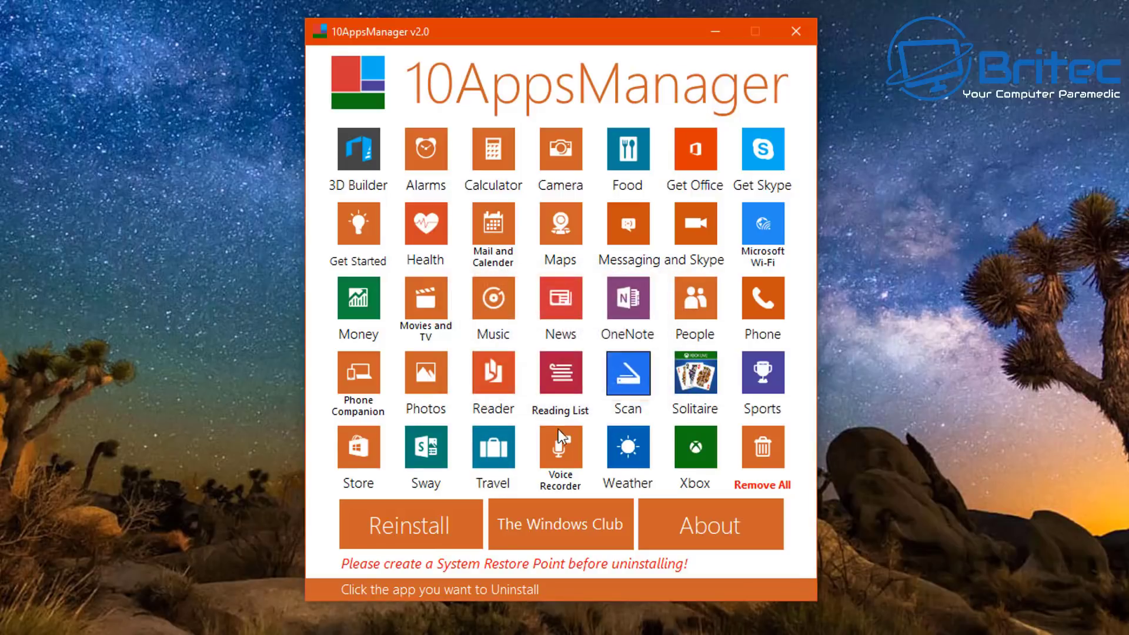
left_click(435, 448)
left_click(574, 376)
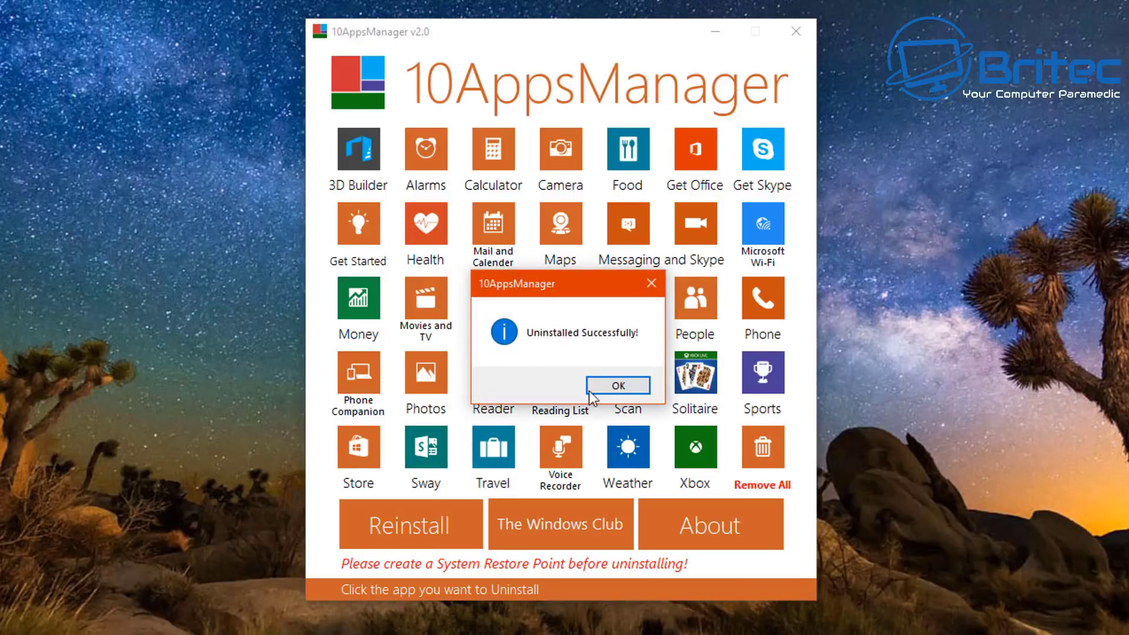
left_click(590, 389)
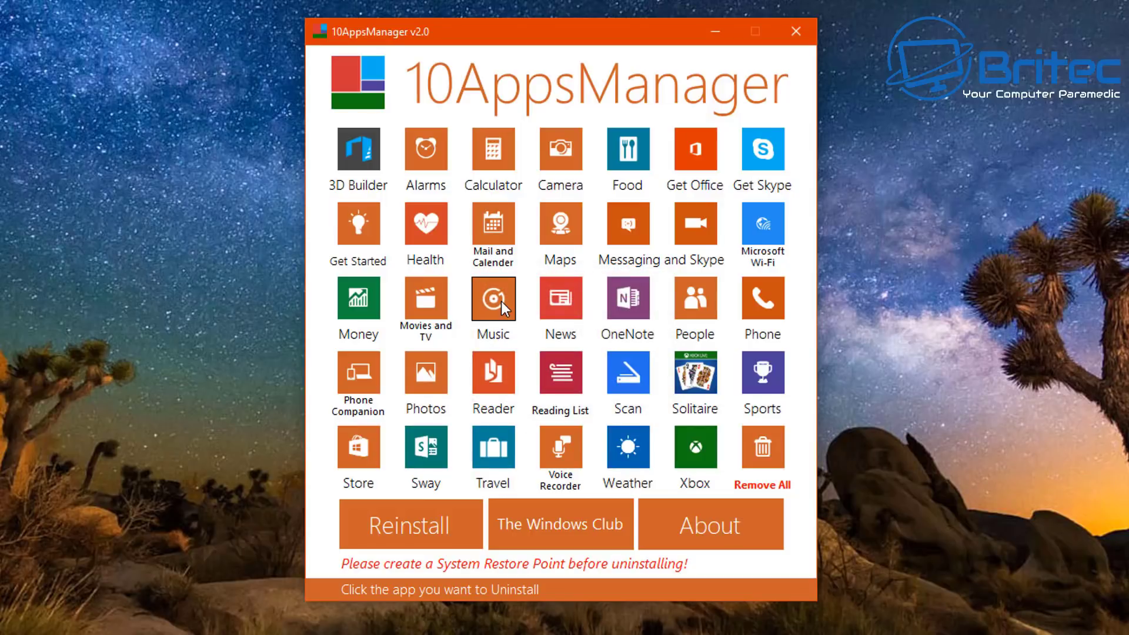
Step: Uninstall the Get Started and Health apps, confirming each removal, and close 10AppsManager
left_click(359, 224)
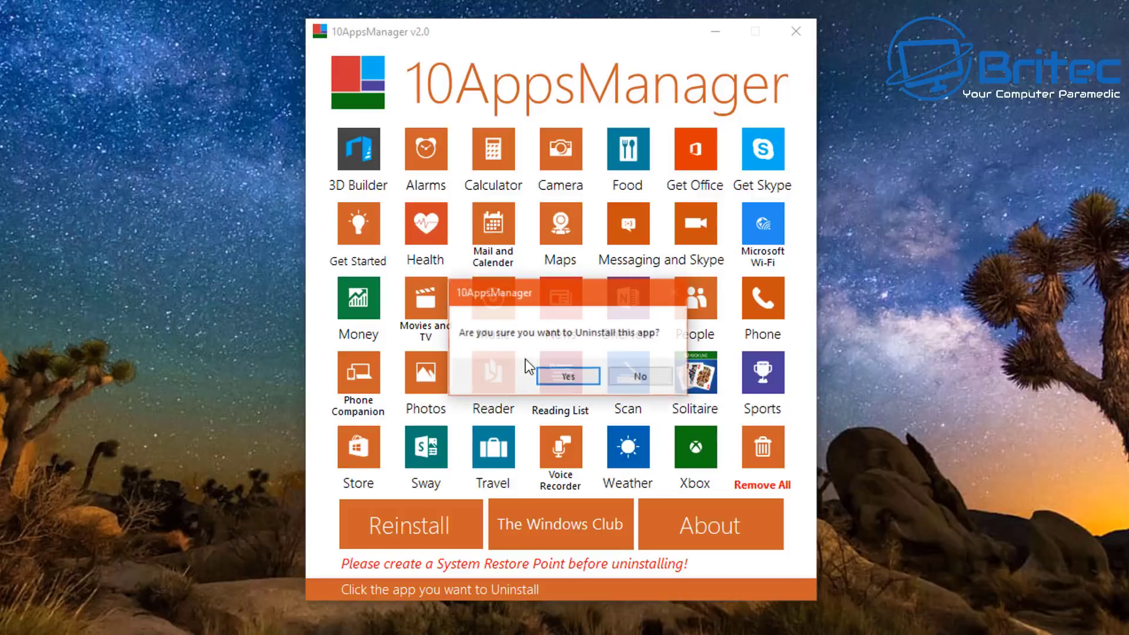
left_click(544, 375)
left_click(610, 386)
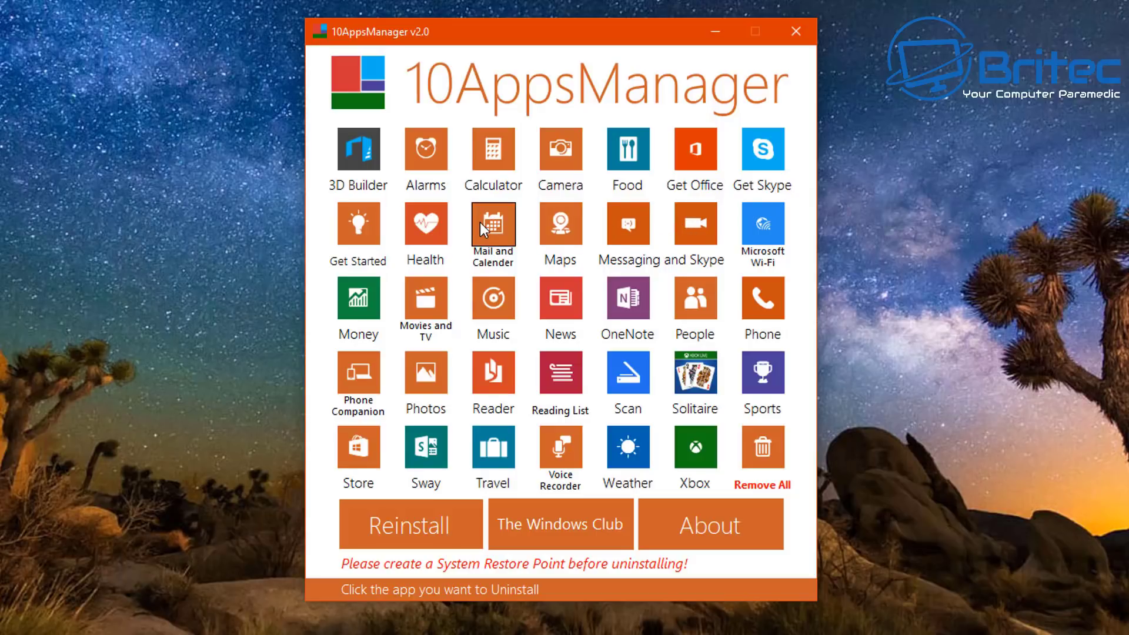
left_click(429, 226)
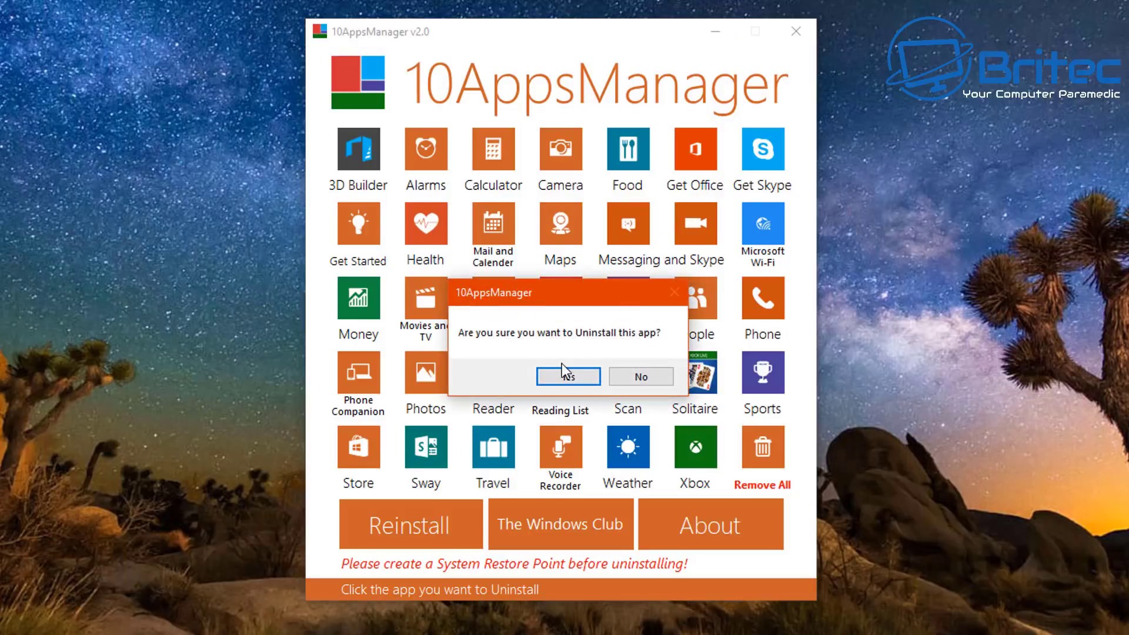
left_click(567, 378)
left_click(603, 386)
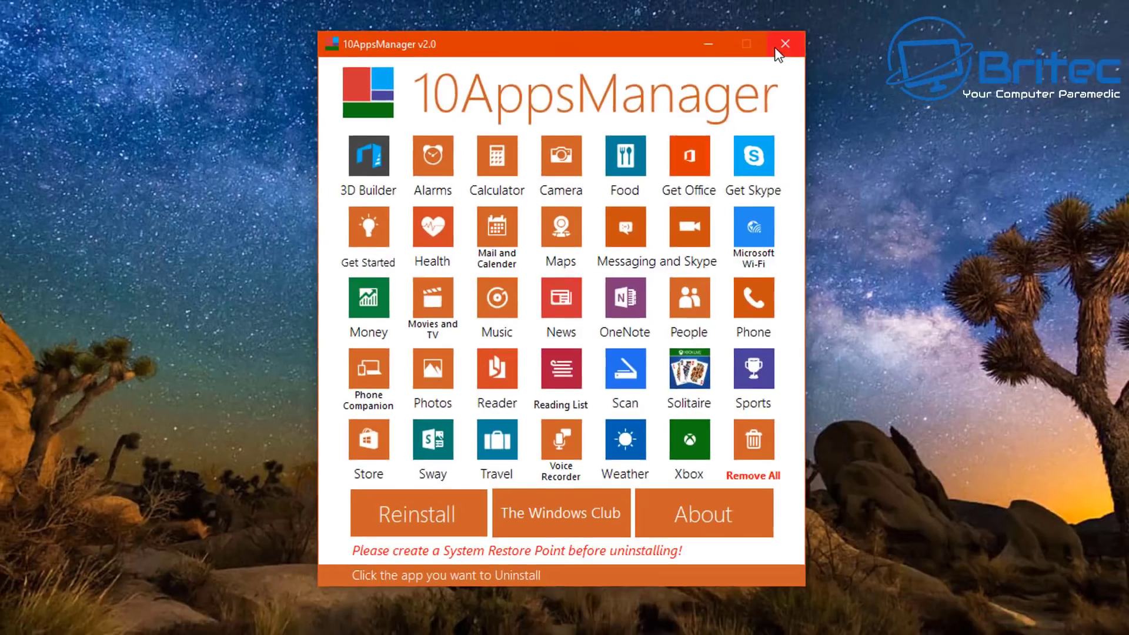
left_click(776, 51)
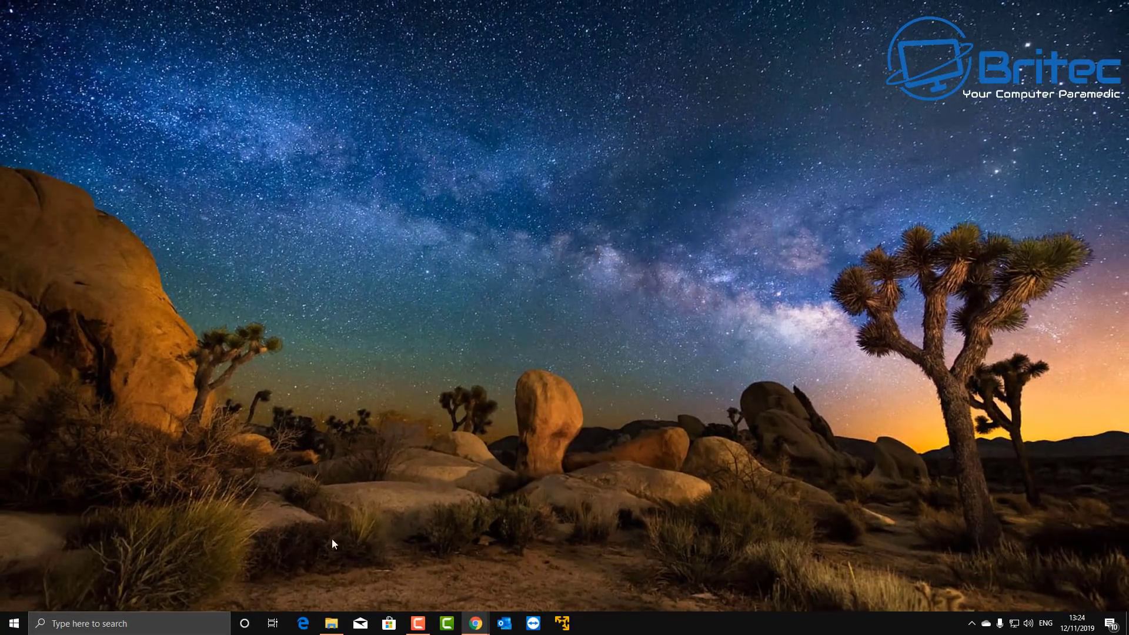
Step: Open Apps & features in Windows Settings, review the list of installed programs for unneeded ones, and close Settings
left_click(15, 624)
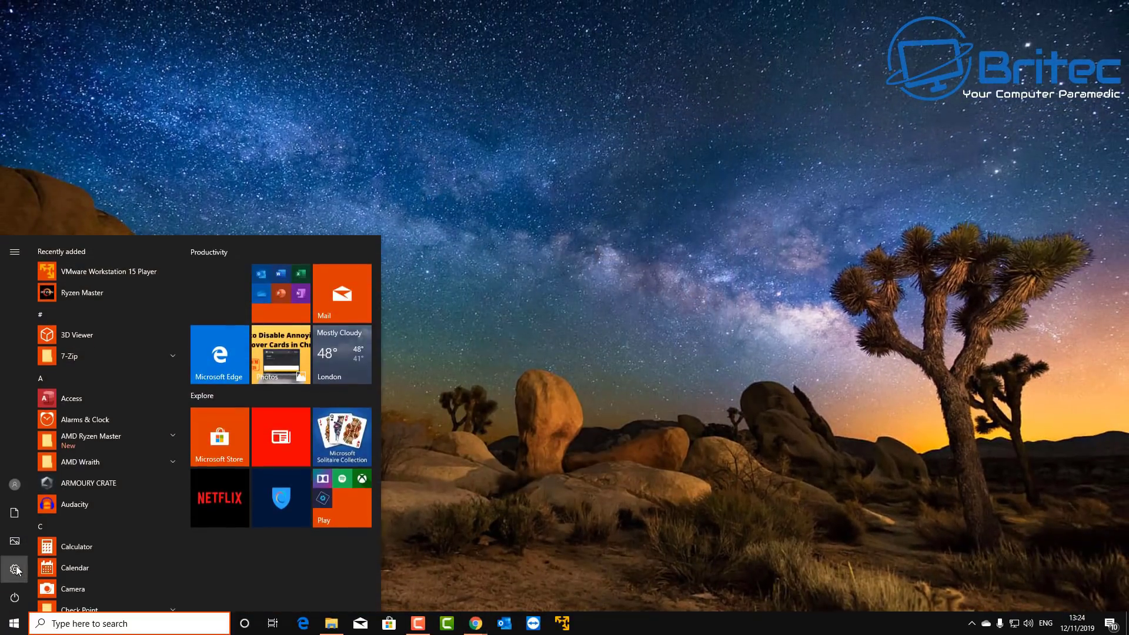
left_click(15, 570)
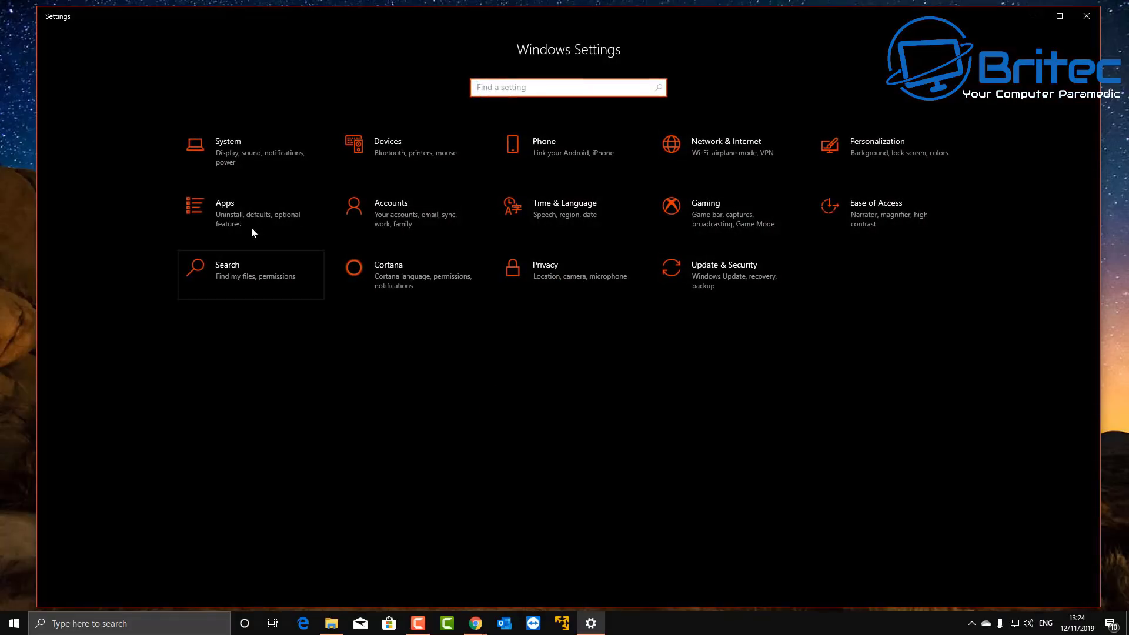
left_click(230, 206)
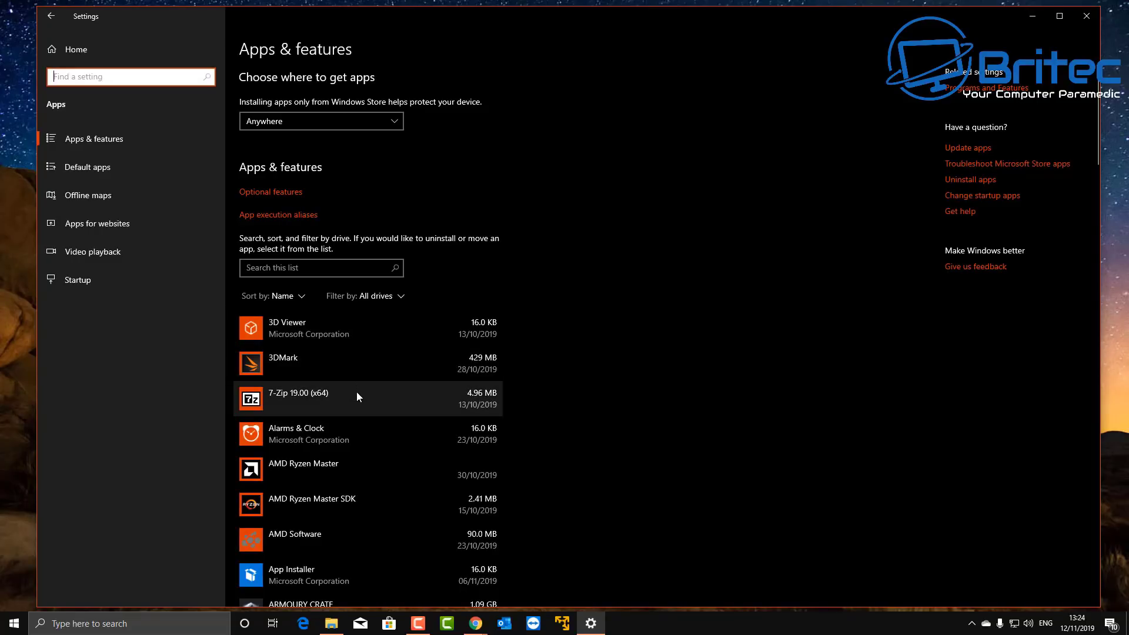
scroll(356, 394, "down", 4)
scroll(355, 400, "down", 1)
scroll(382, 403, "down", 3)
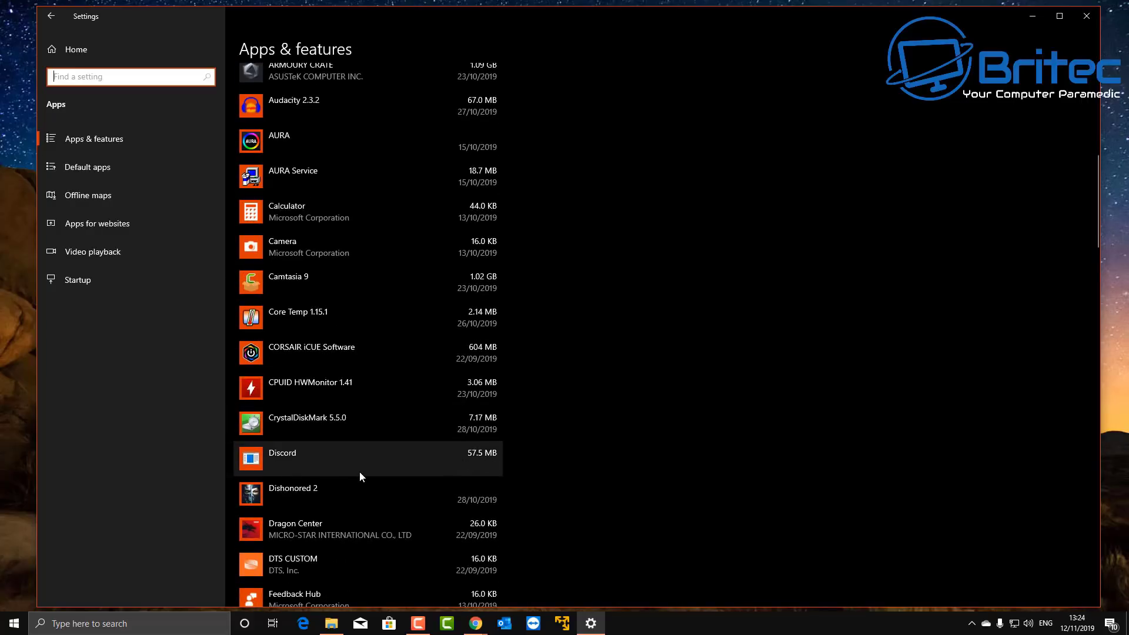
scroll(359, 471, "down", 3)
scroll(356, 468, "down", 5)
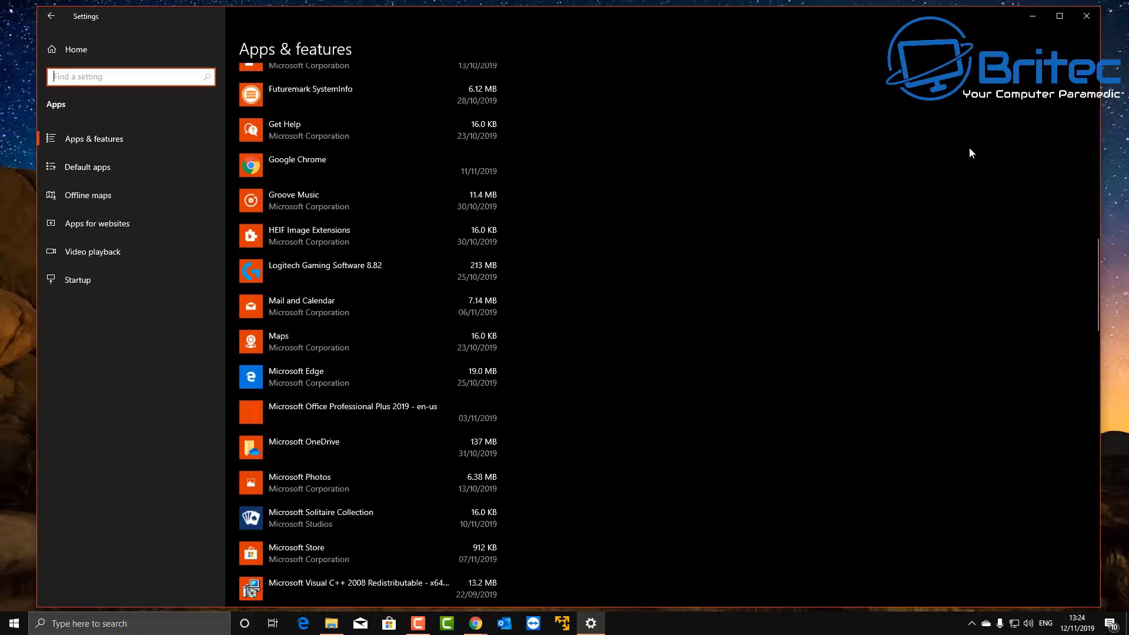
left_click(1087, 15)
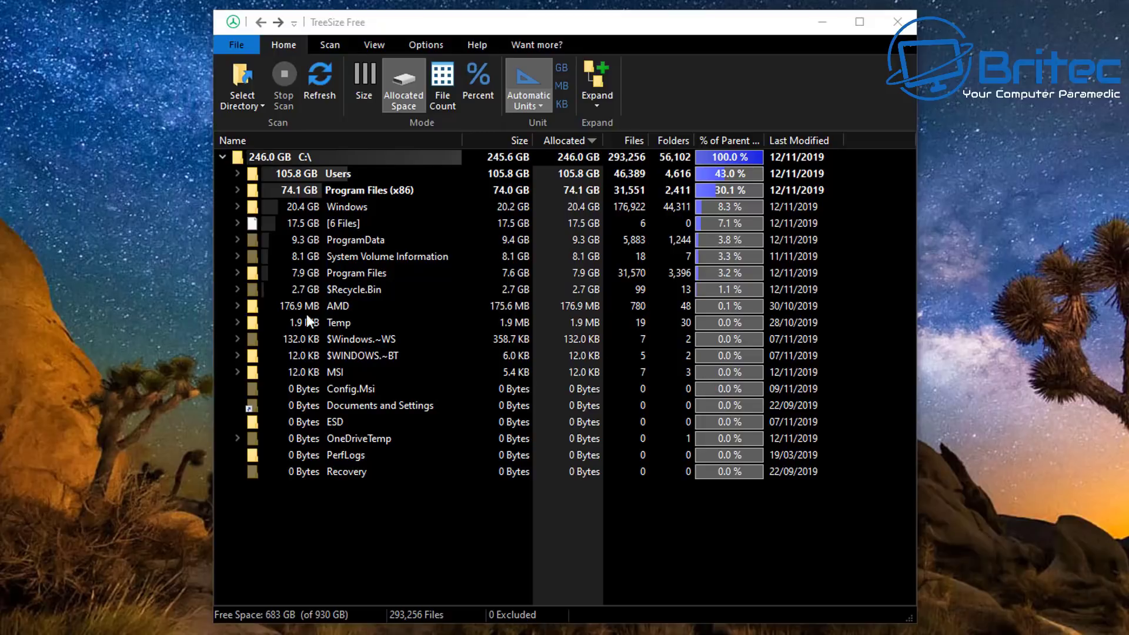
Step: In TreeSize Free, expand the Users folder on drive C down to NewUser and its AppData folder
left_click(237, 173)
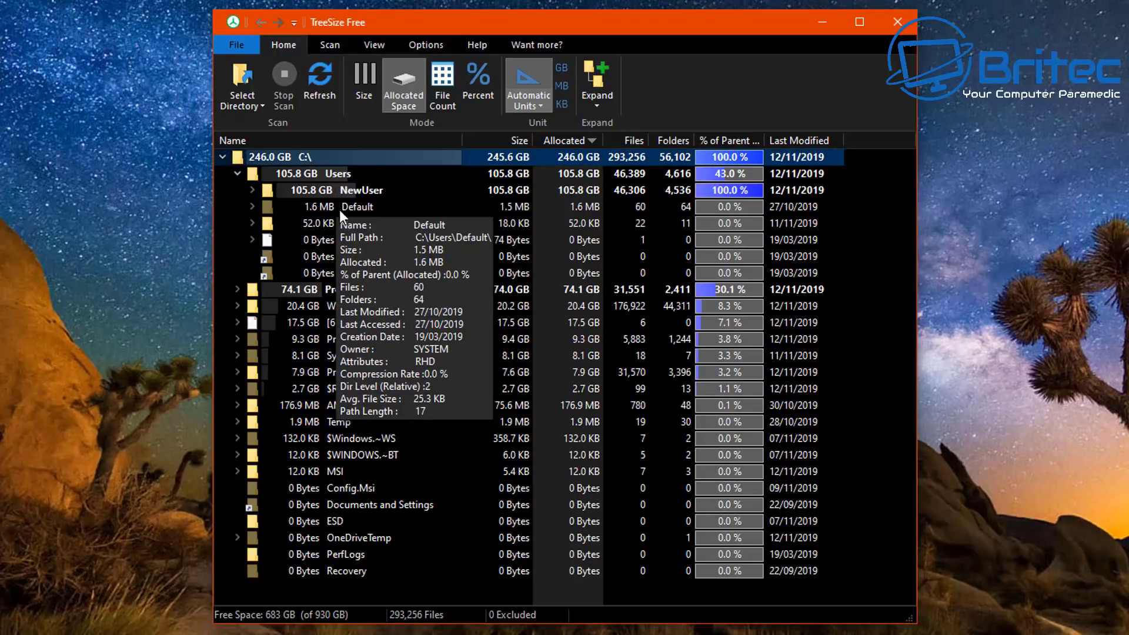
mouse_move(398, 238)
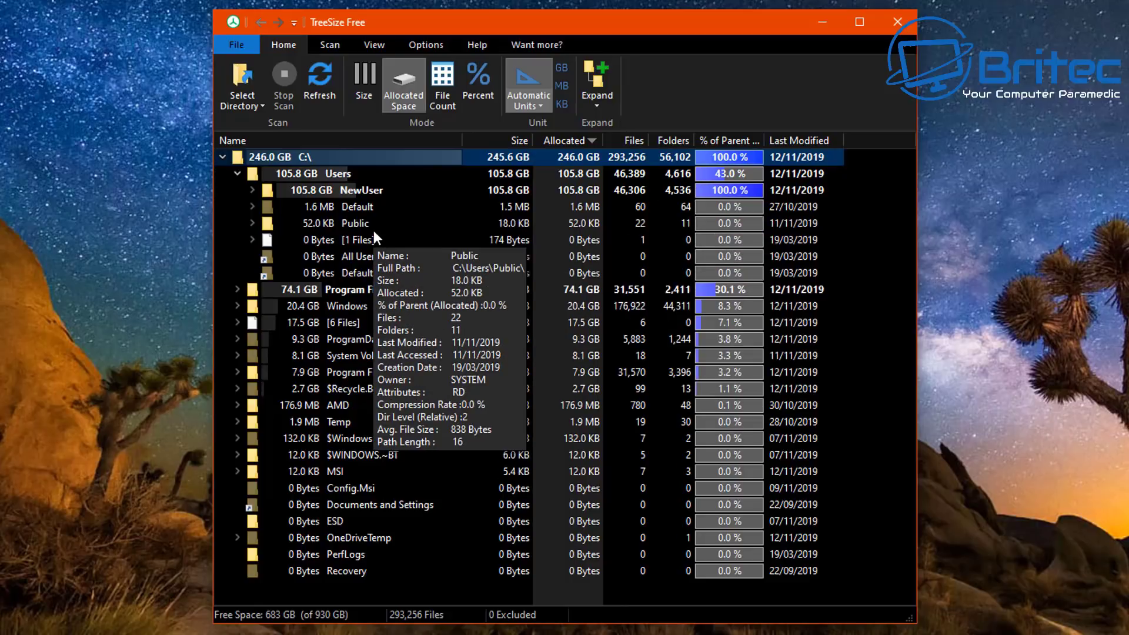
double_click(353, 191)
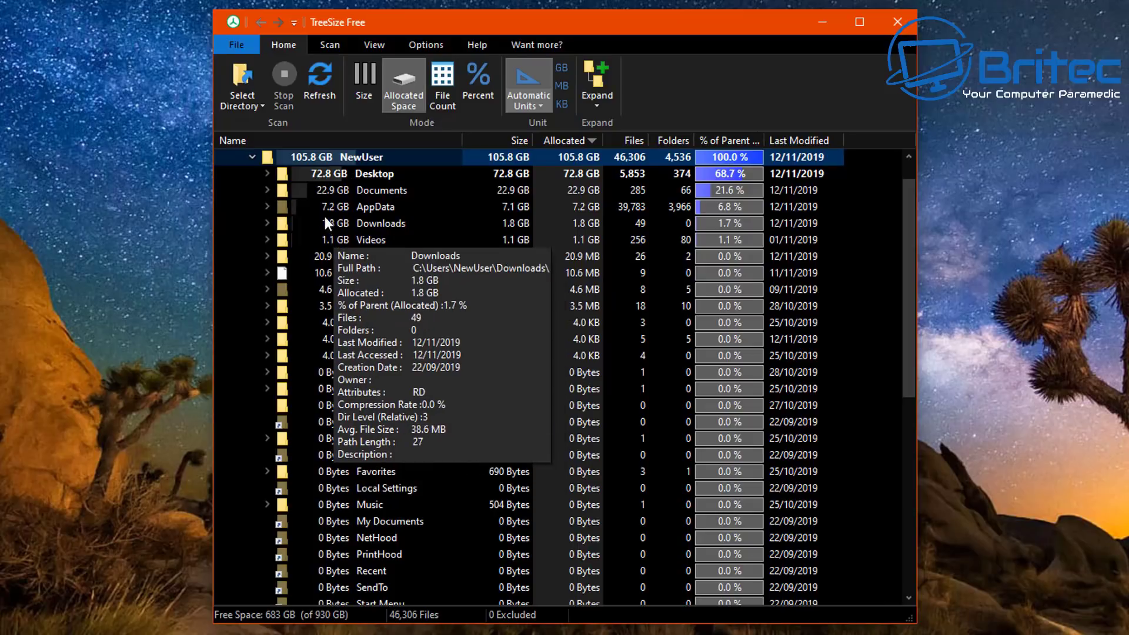
mouse_move(355, 210)
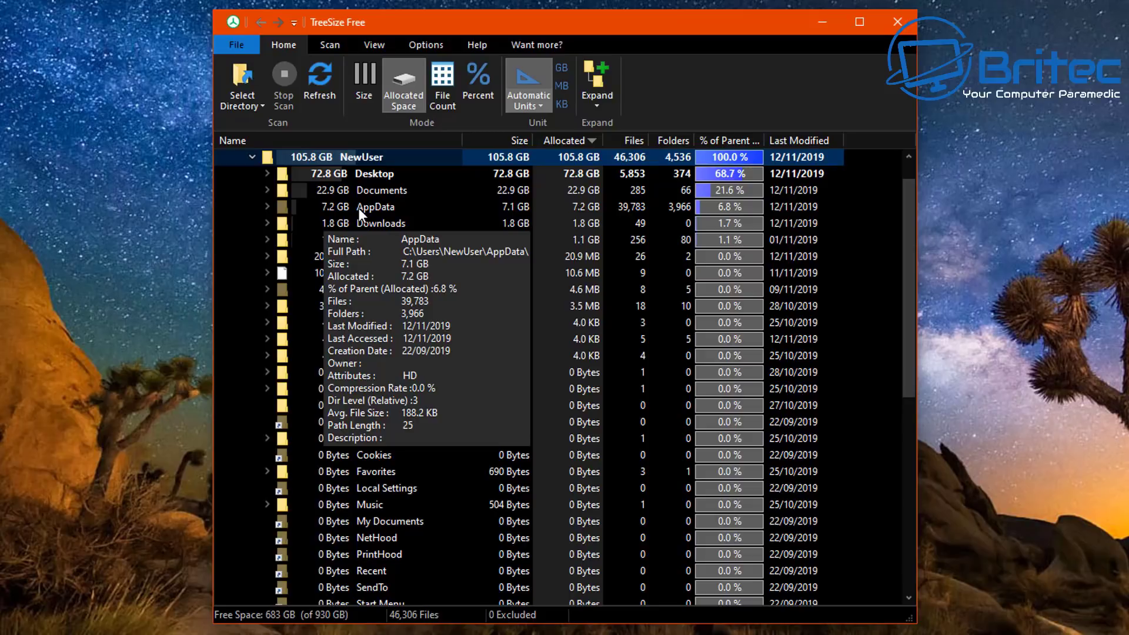
double_click(359, 209)
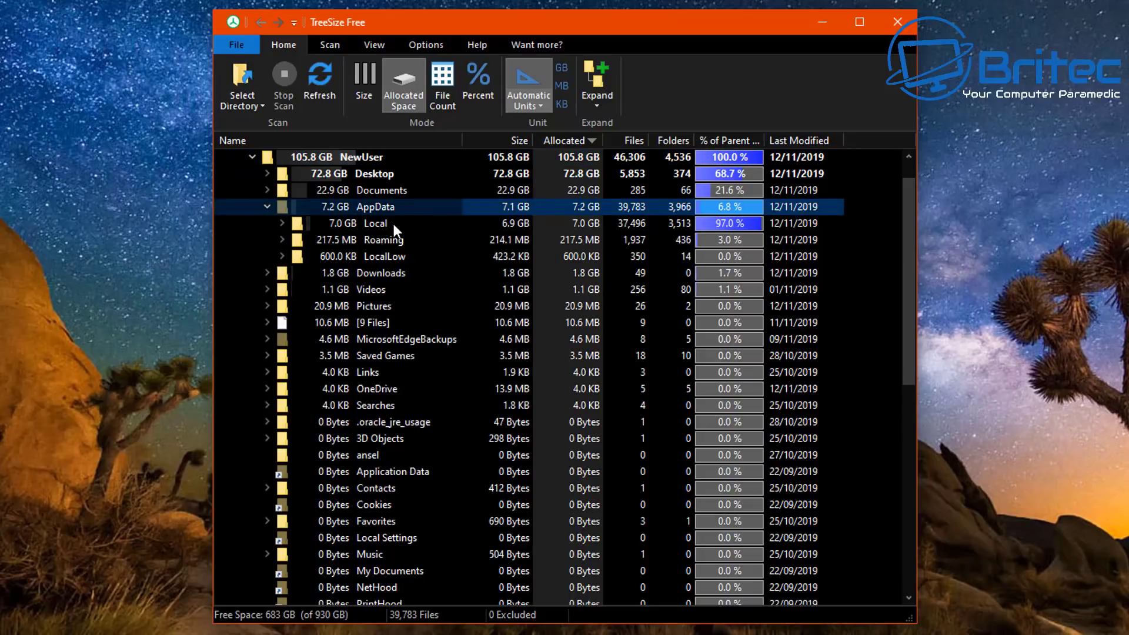
Step: Examine the contents of the Roaming folder inside AppData and collapse it again
left_click(374, 238)
left_click(281, 240)
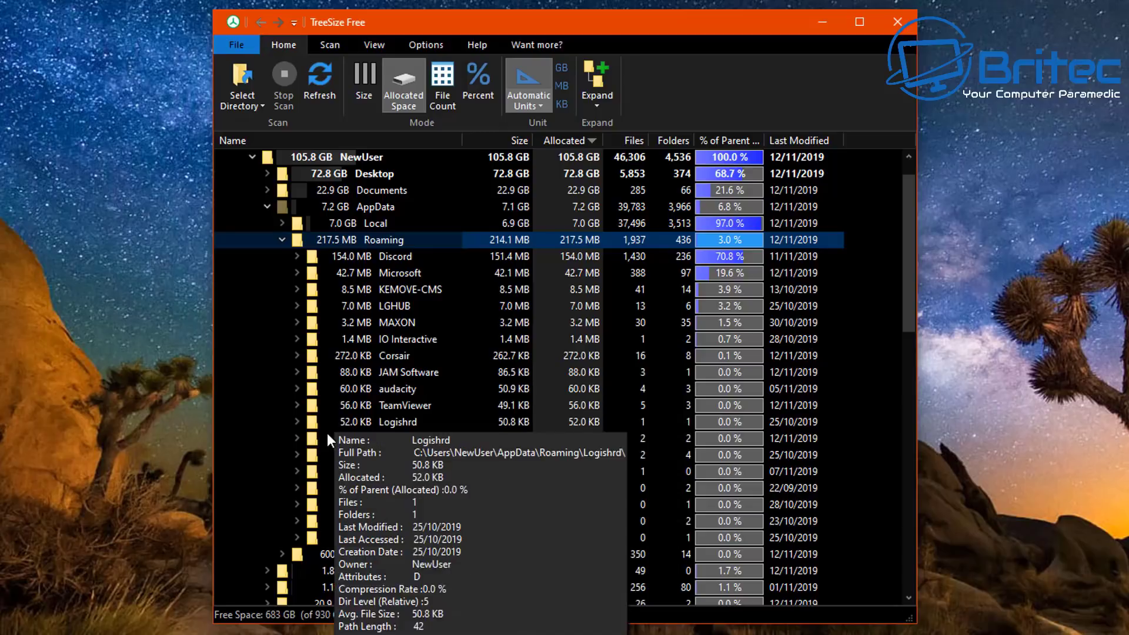
left_click(281, 240)
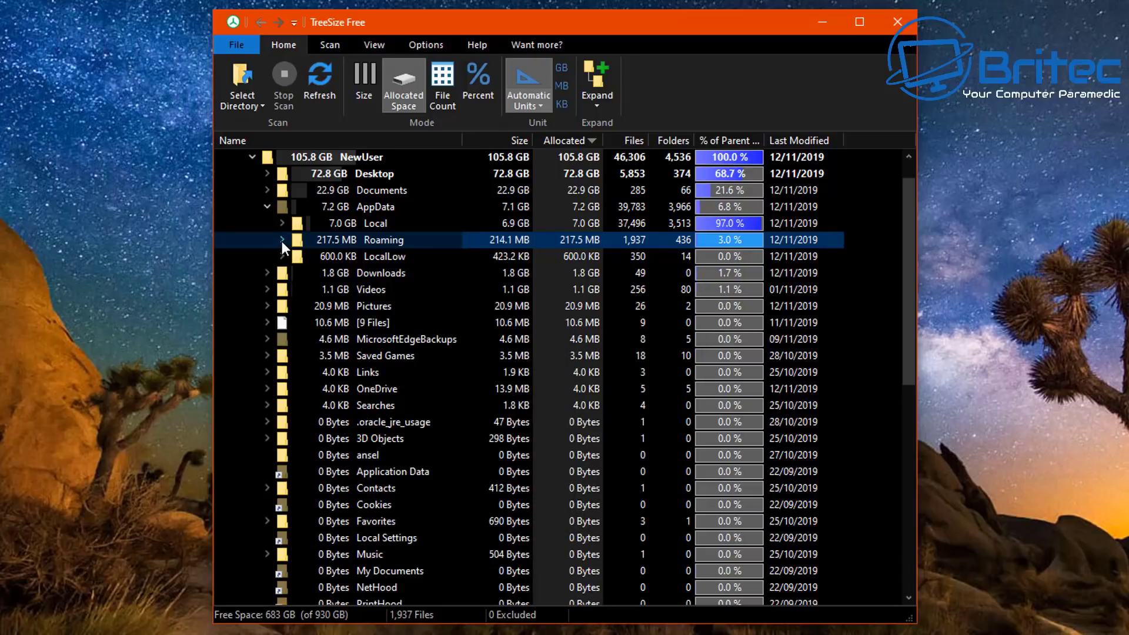
Step: Expand the Local folder inside AppData and its Temp subfolder to list the temporary files
left_click(282, 223)
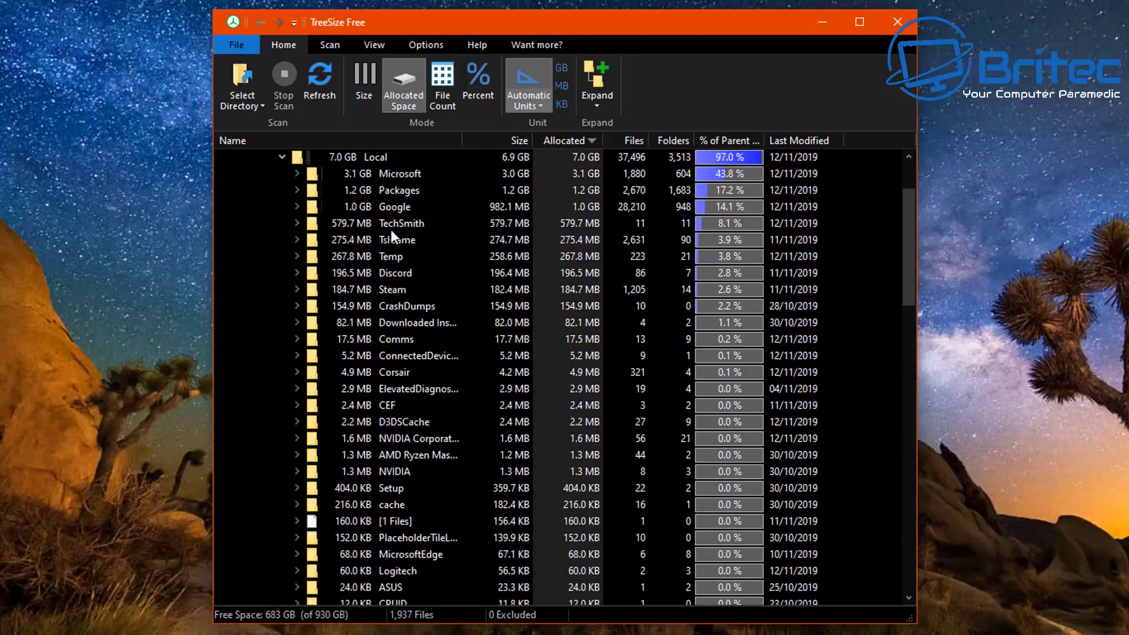
mouse_move(383, 254)
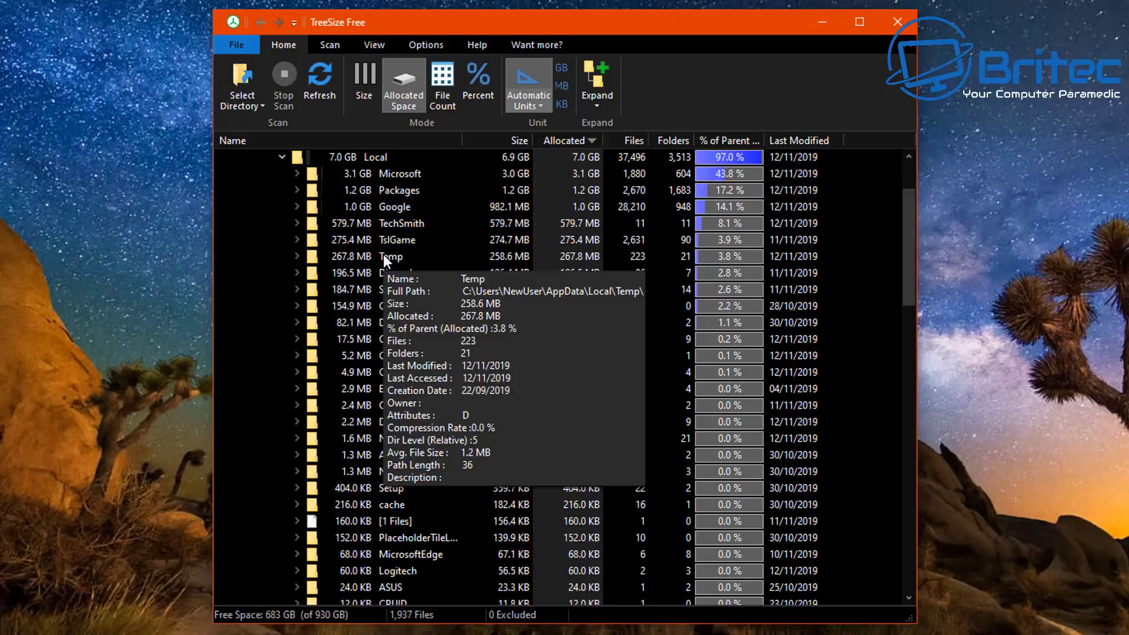
left_click(384, 255)
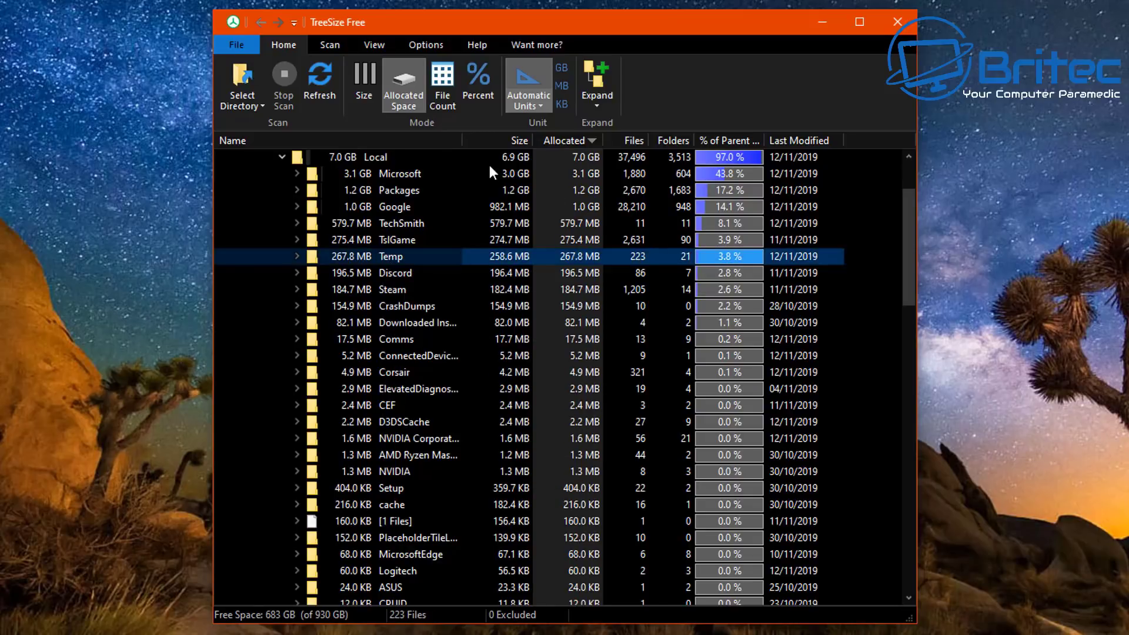
mouse_move(478, 330)
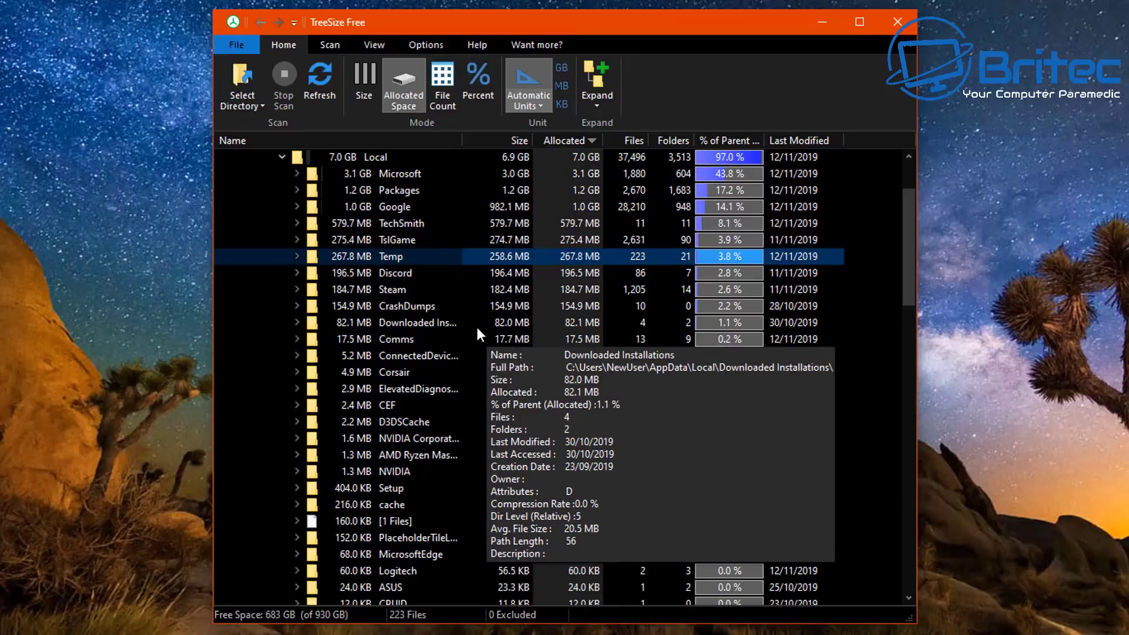
double_click(386, 254)
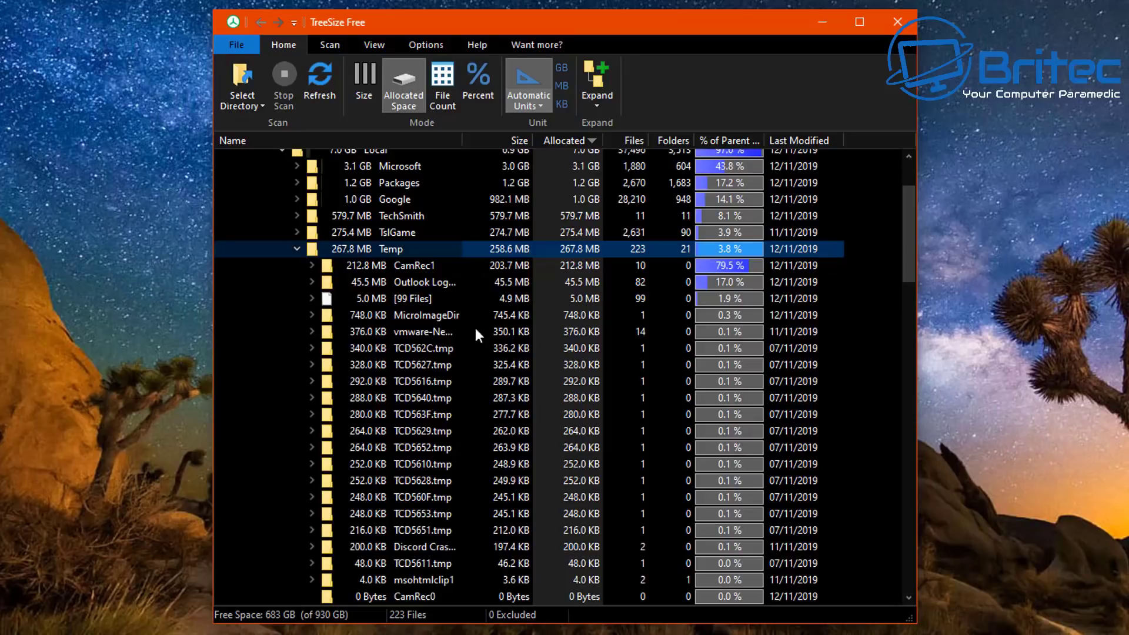
Step: Delete the Temp items from the Outlook logging folder through msohtmlclip1, skipping all files in use
left_click(410, 287)
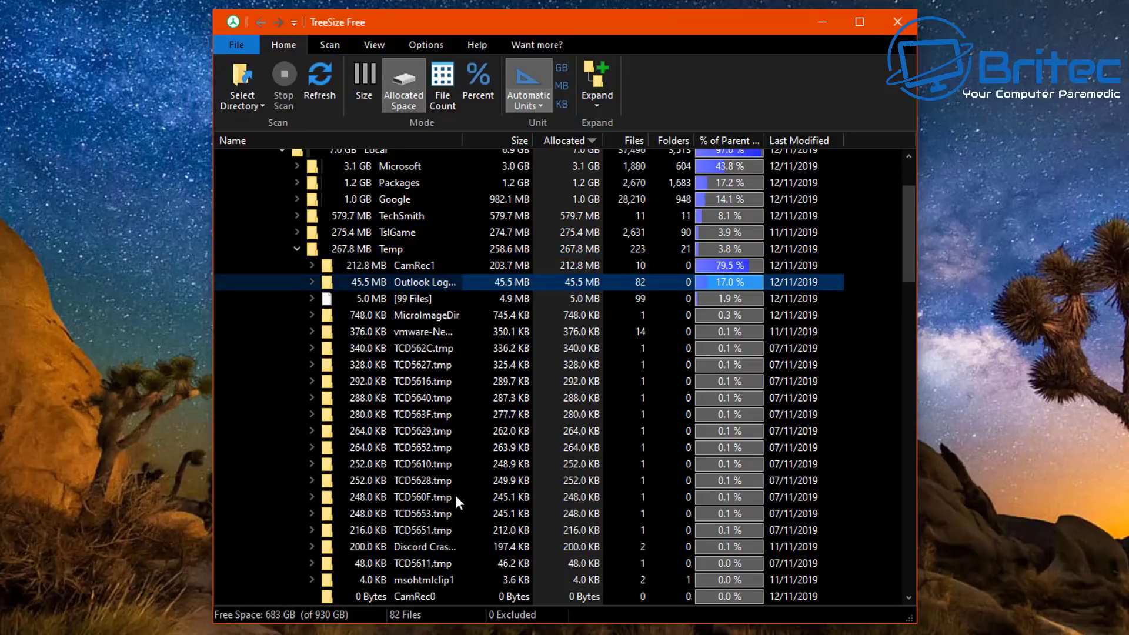
mouse_move(468, 567)
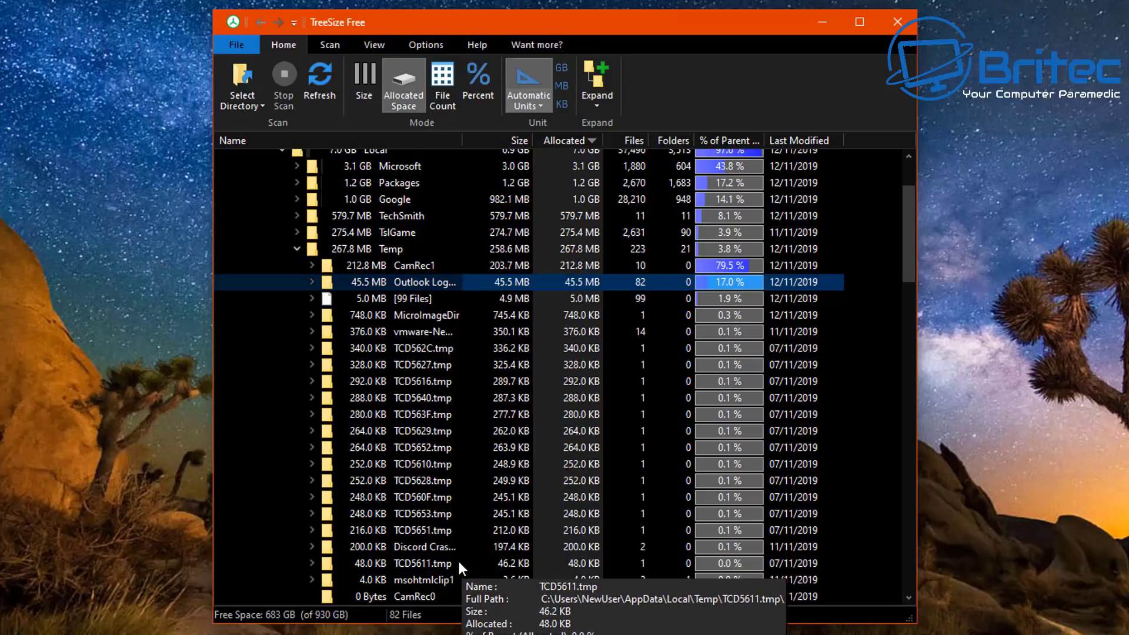
left_click(420, 580, "shift")
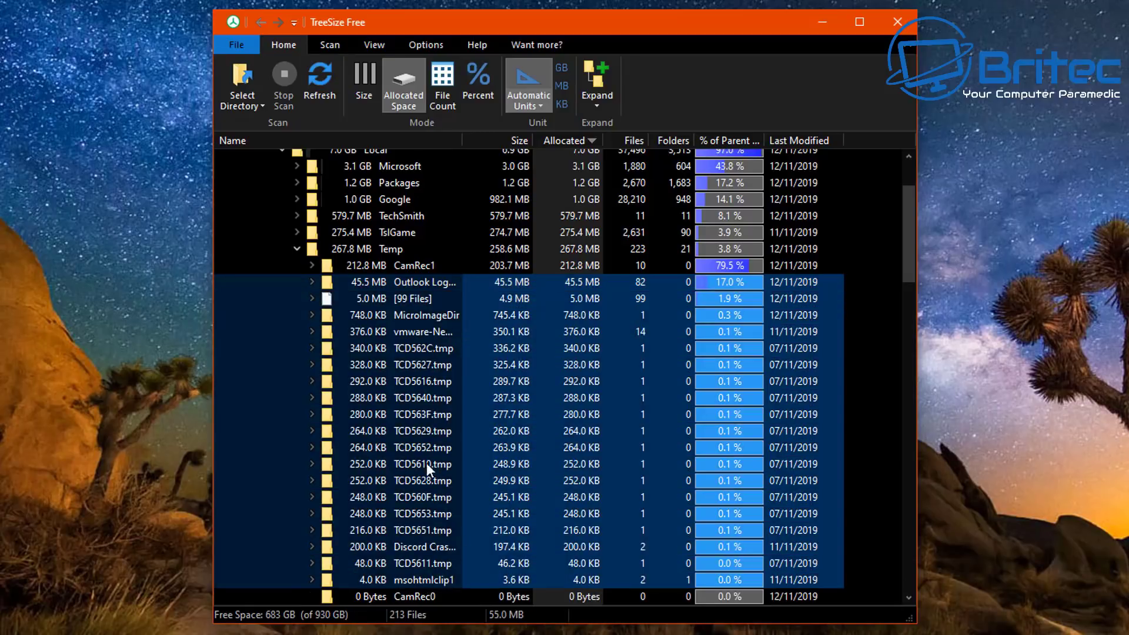
right_click(390, 435)
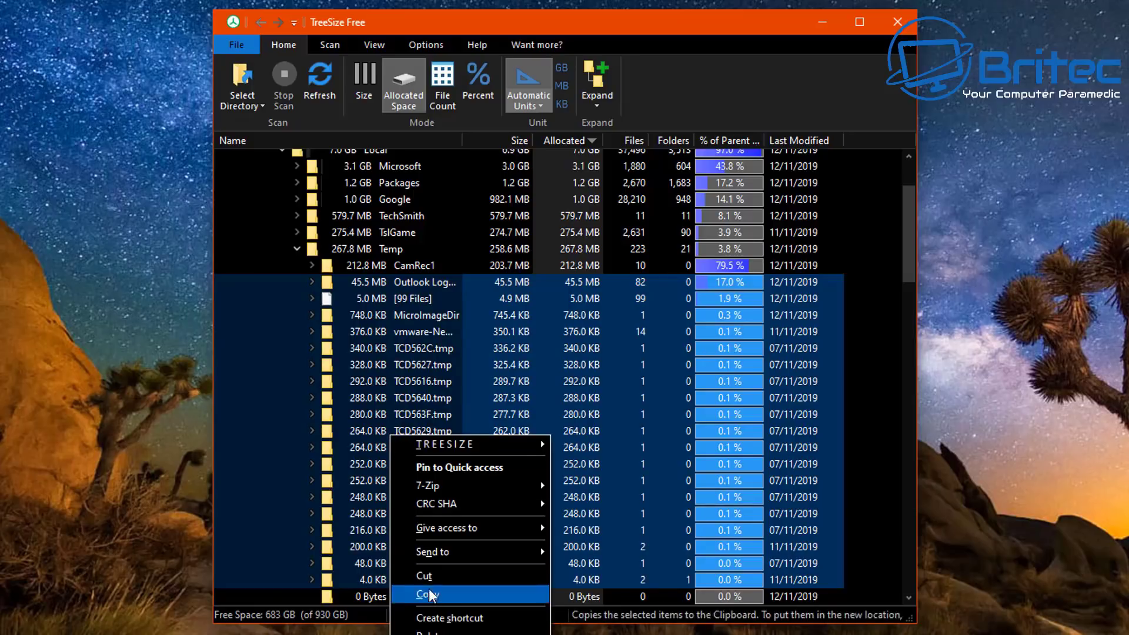
left_click(432, 634)
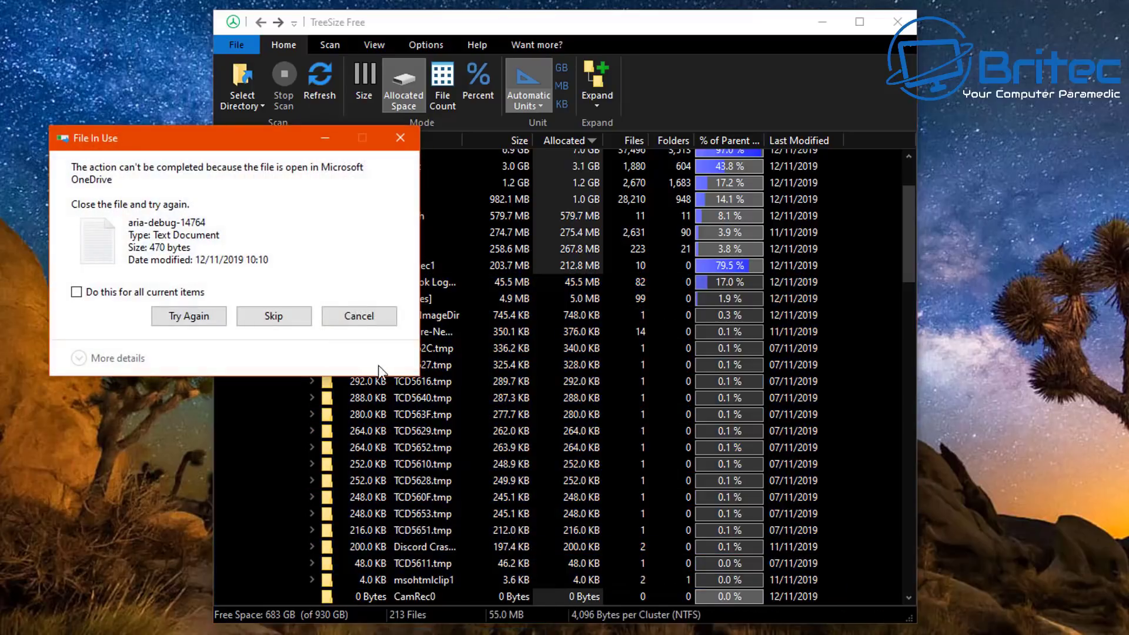
left_click(274, 316)
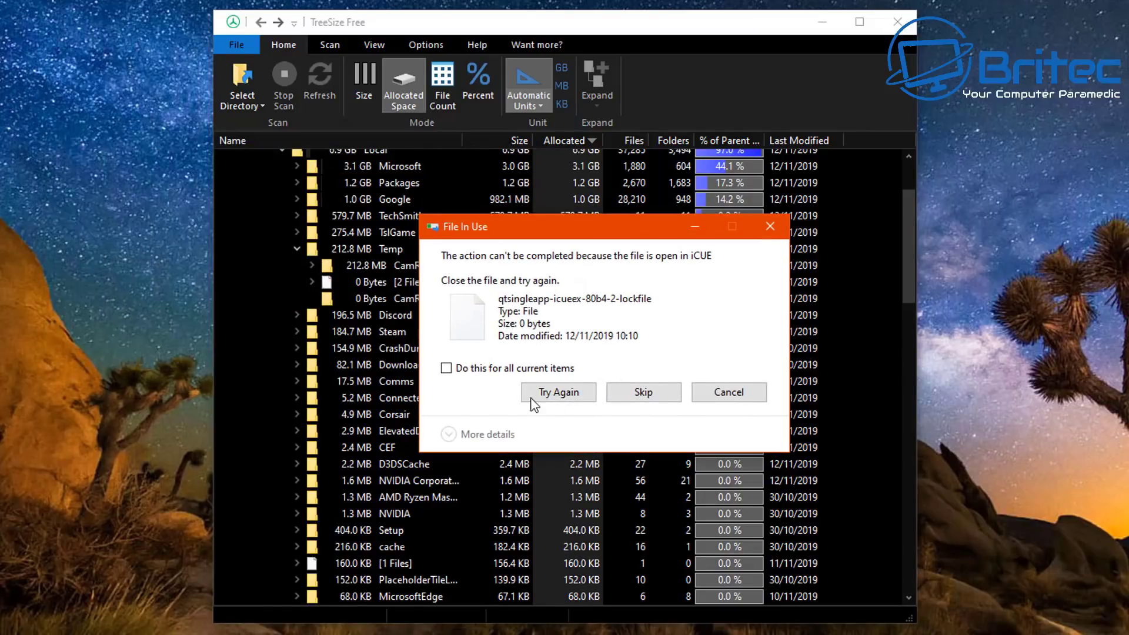
left_click(447, 368)
left_click(636, 395)
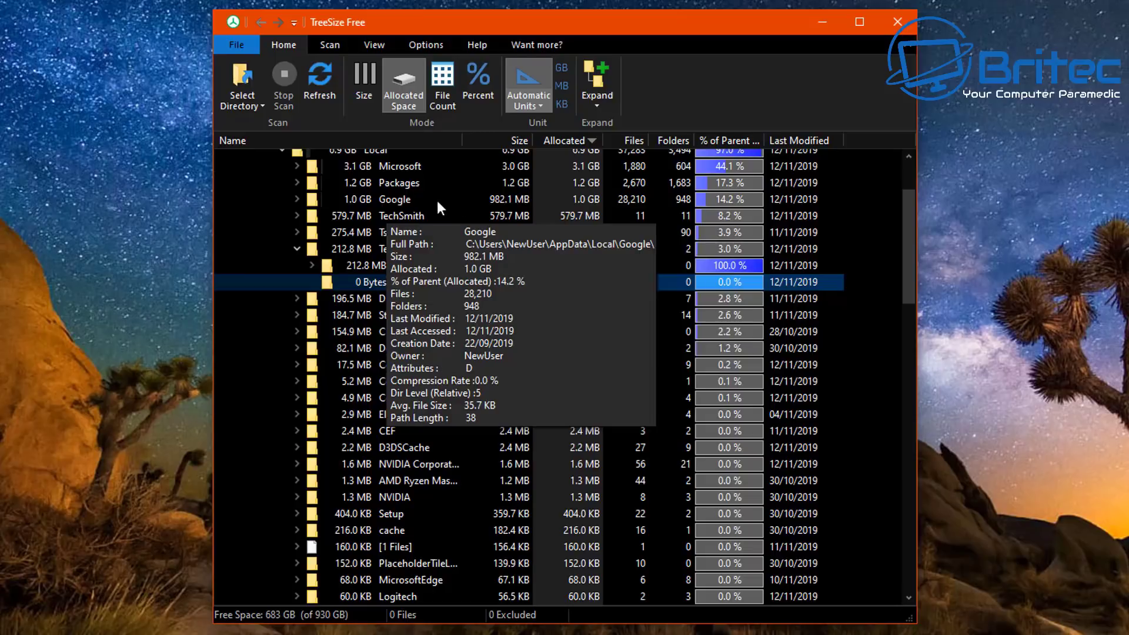
Step: Examine the Microsoft folder in Local and the Documents folder for space usage, collapsing each again
scroll(482, 245, "up", 2)
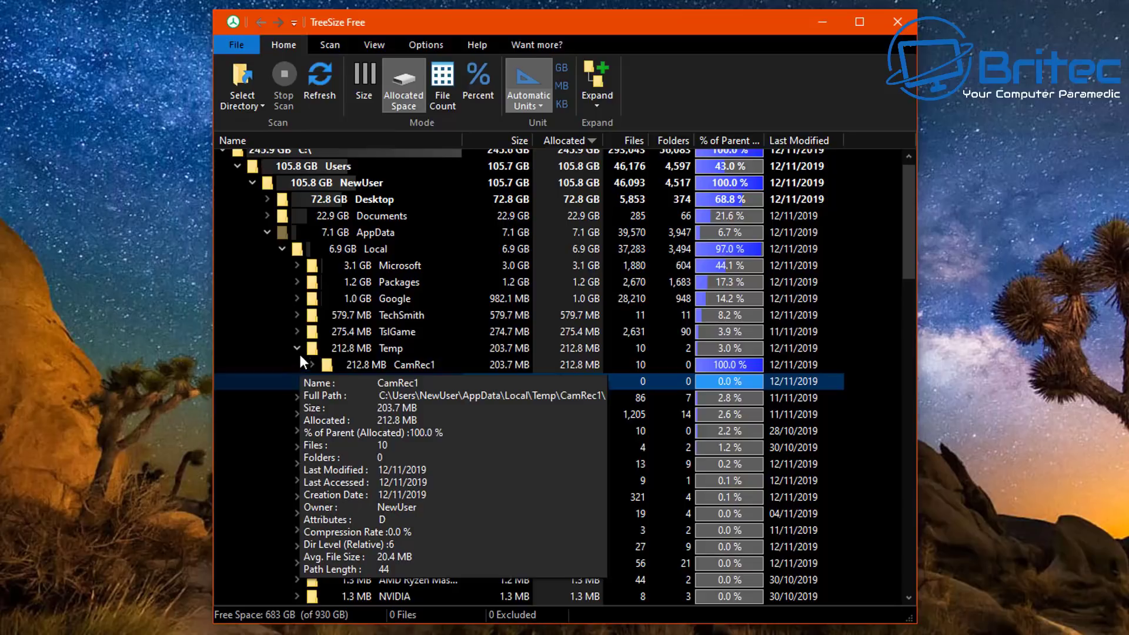
left_click(298, 266)
left_click(297, 157)
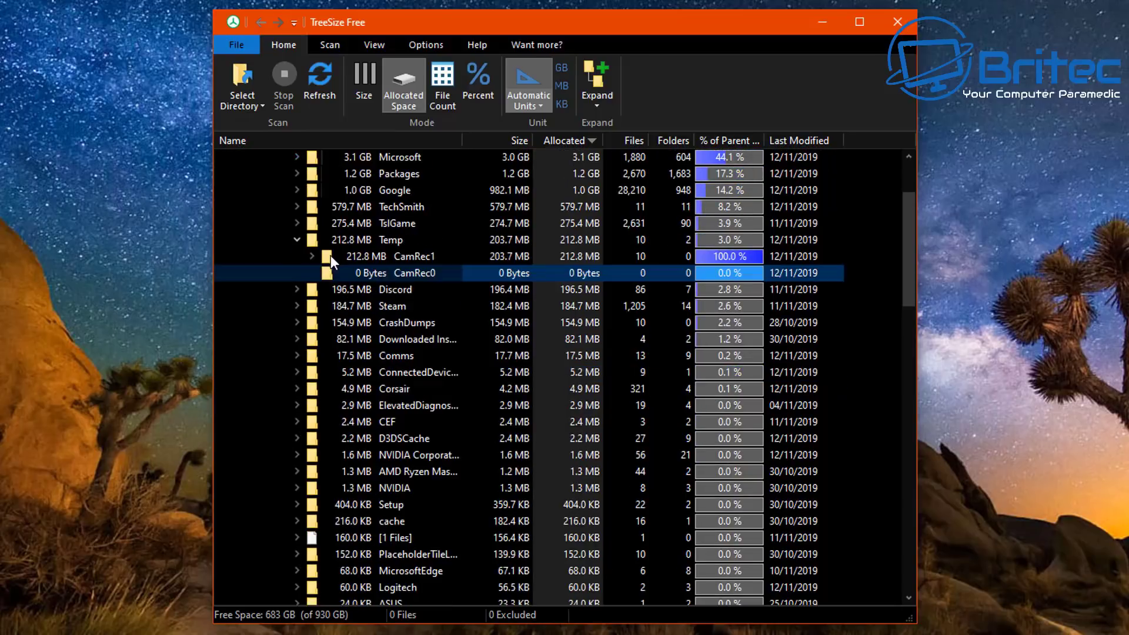
scroll(324, 276, "up", 2)
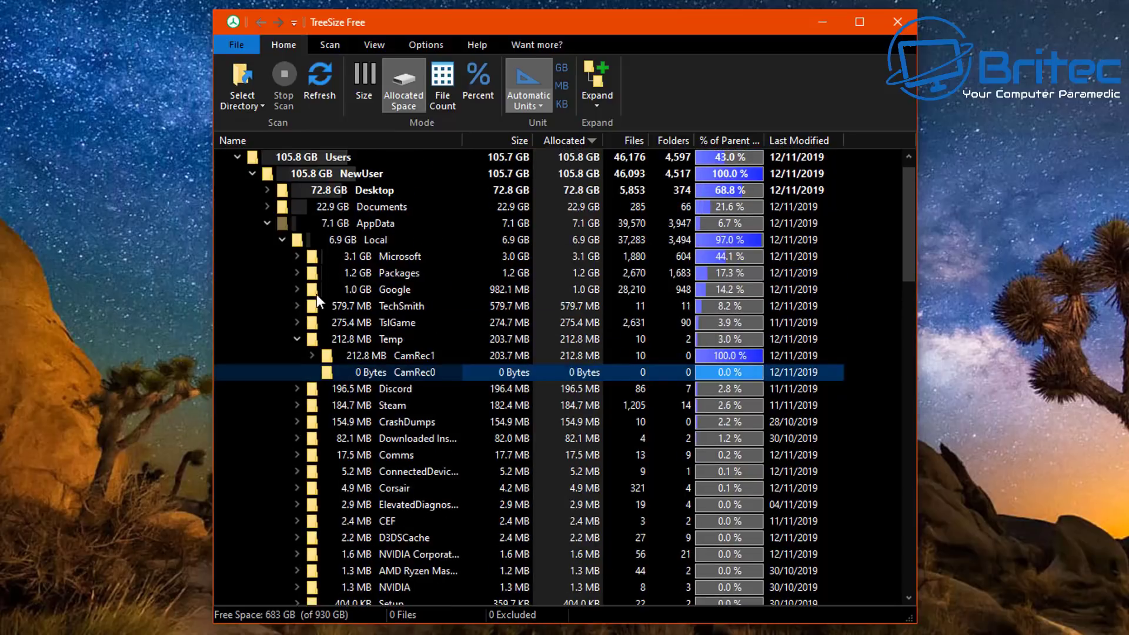
left_click(266, 206)
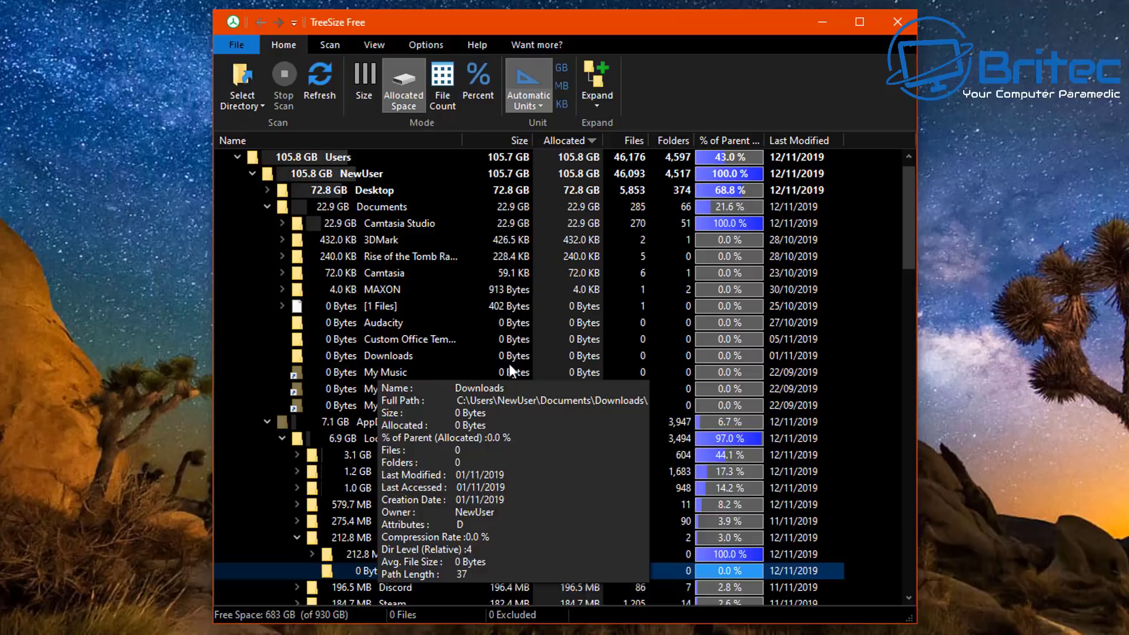
left_click(267, 206)
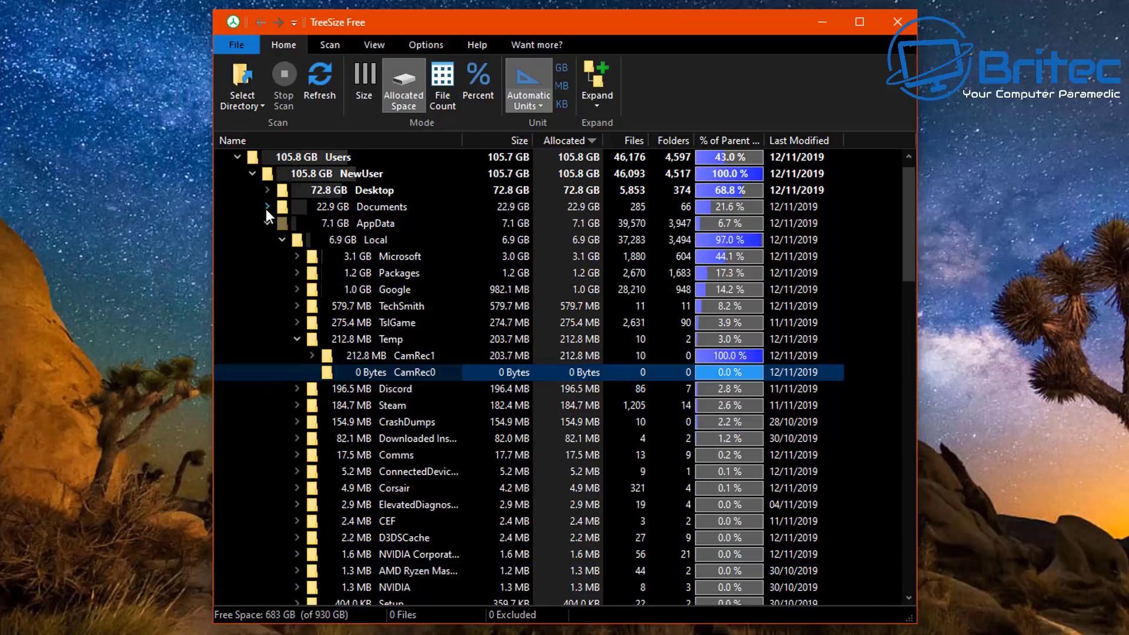
Step: Collapse the NewUser folder in the C: drive tree and close TreeSize Free
left_click(254, 174)
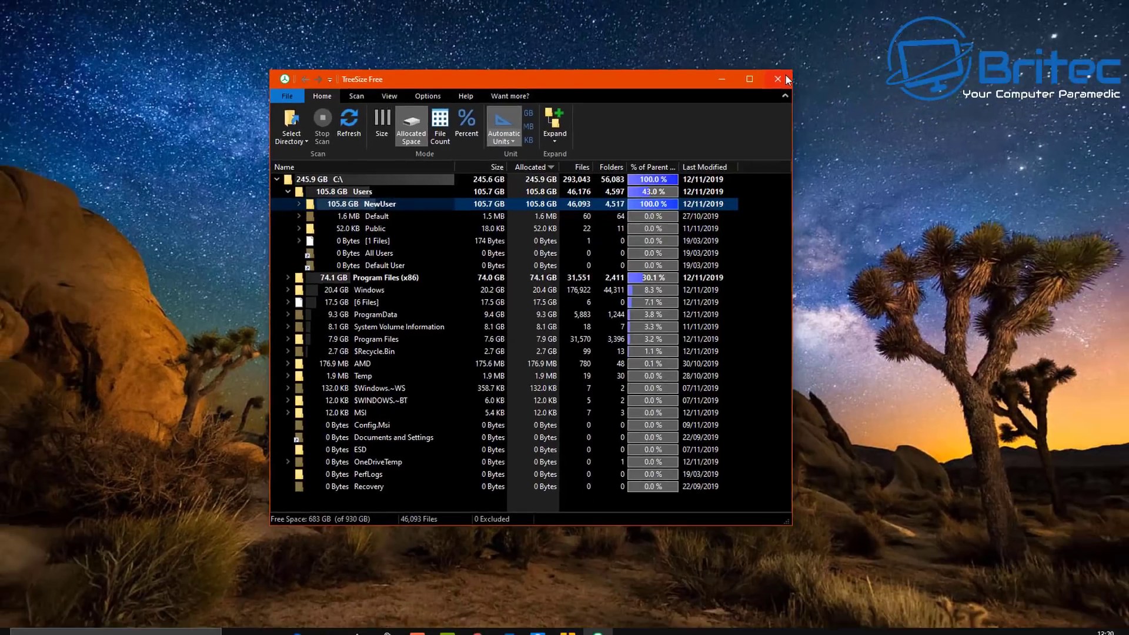
left_click(786, 79)
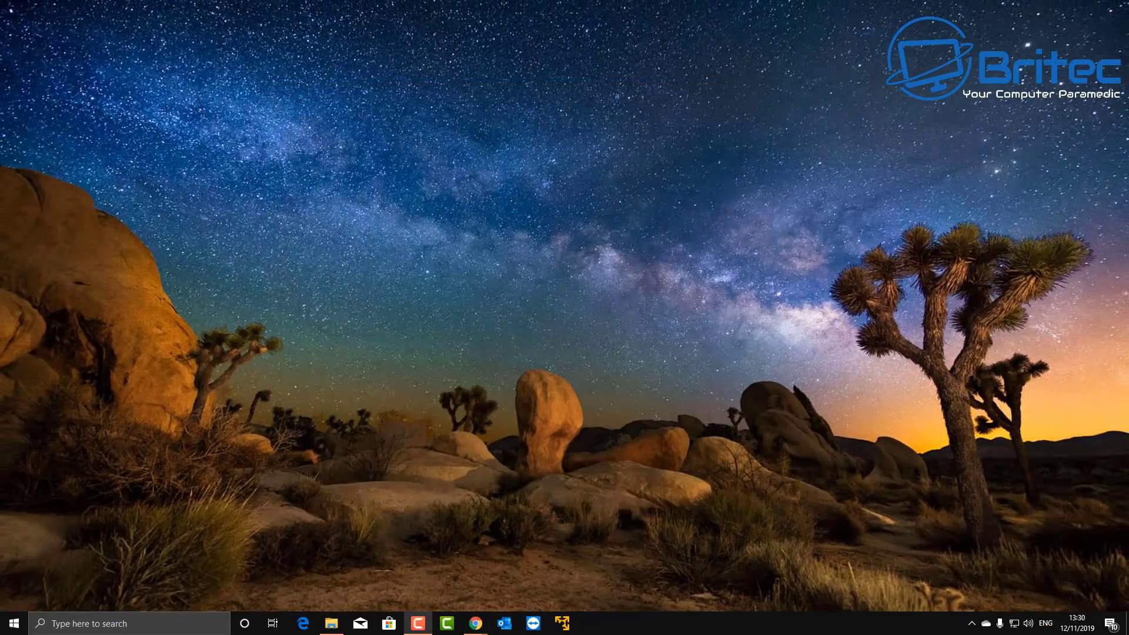
Step: Open Task Manager and show the list of programs that start with Windows
right_click(641, 623)
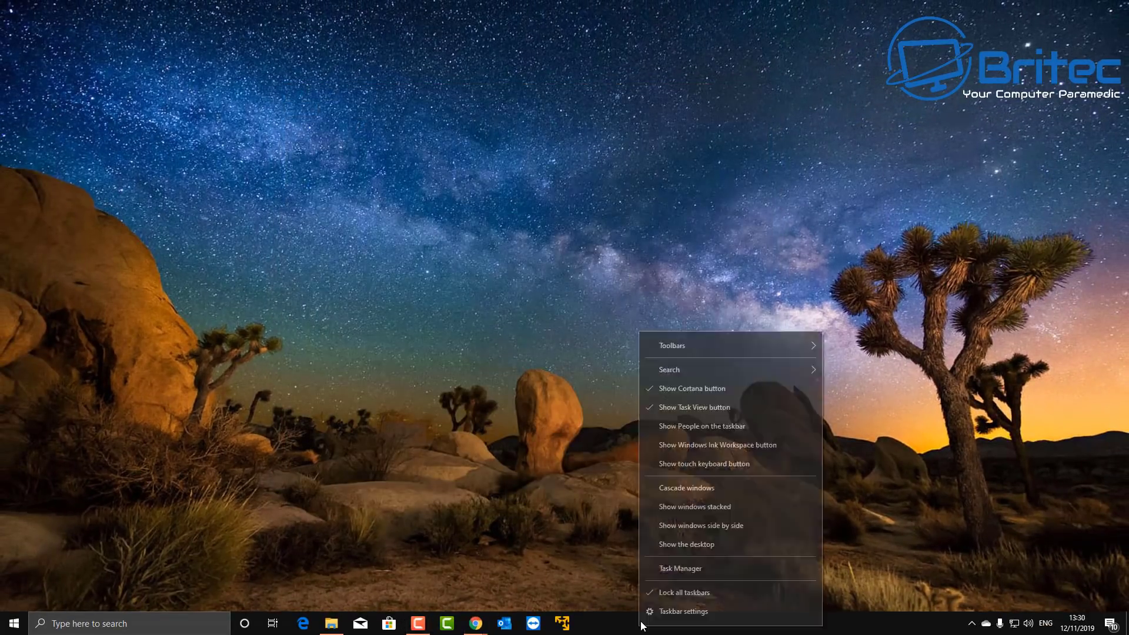
left_click(655, 568)
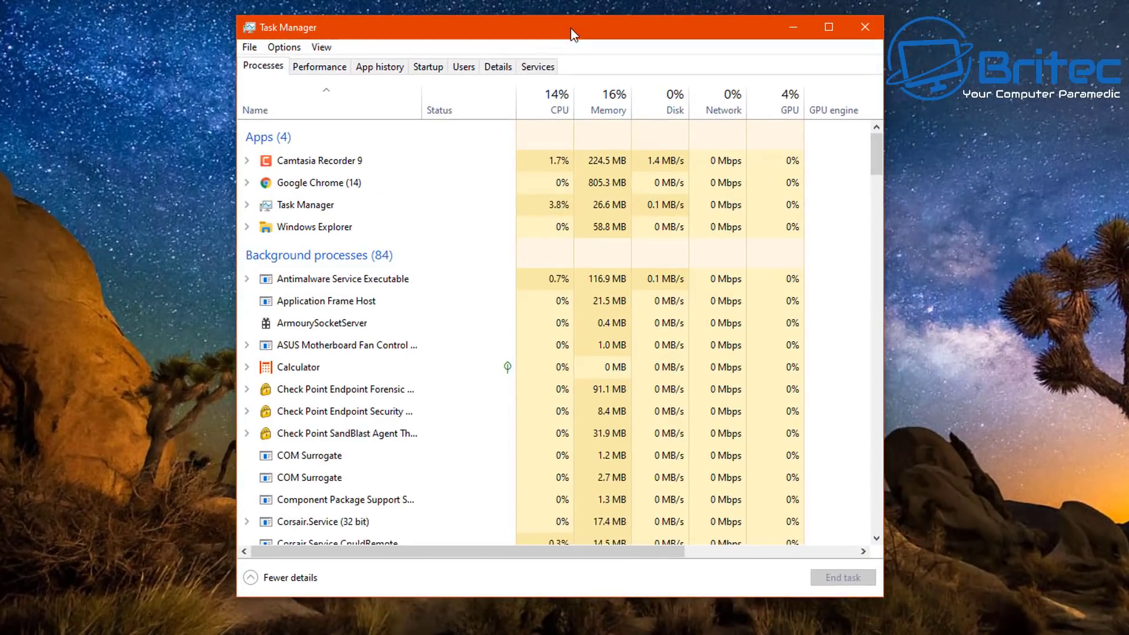
left_click(427, 66)
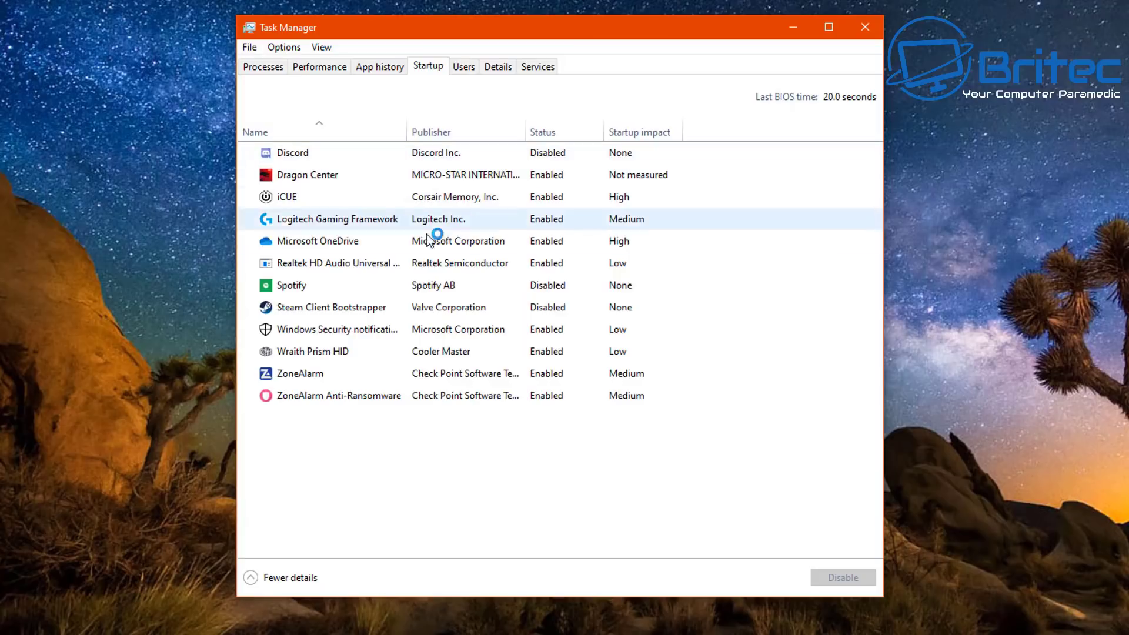
left_click(352, 395)
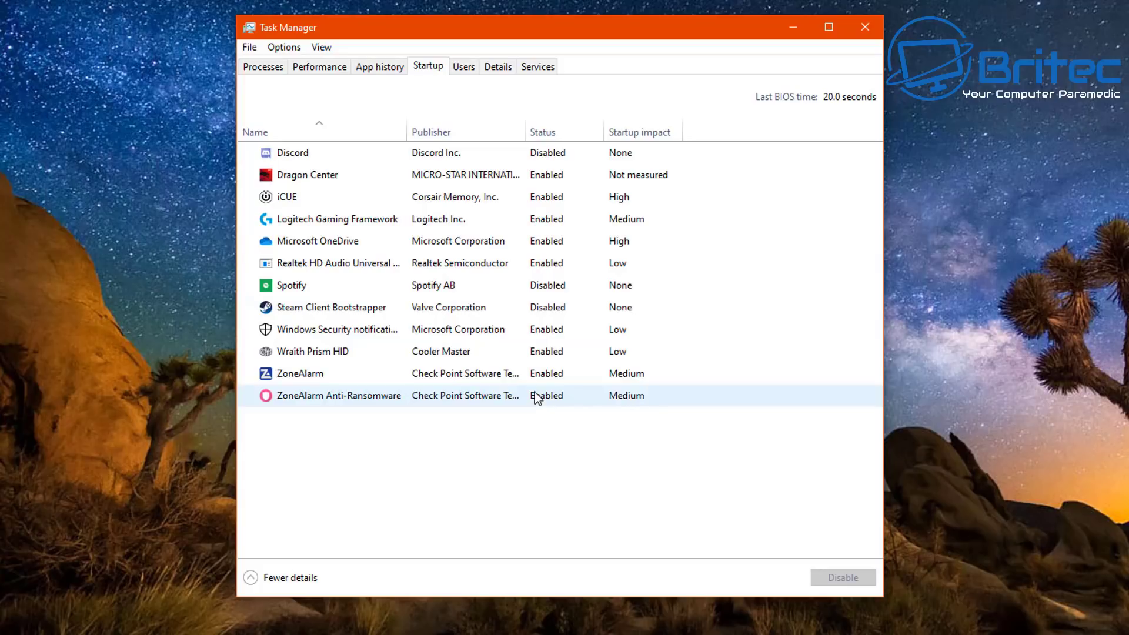
Step: Disable Microsoft OneDrive as a startup program and close Task Manager
left_click(553, 243)
right_click(552, 240)
left_click(577, 248)
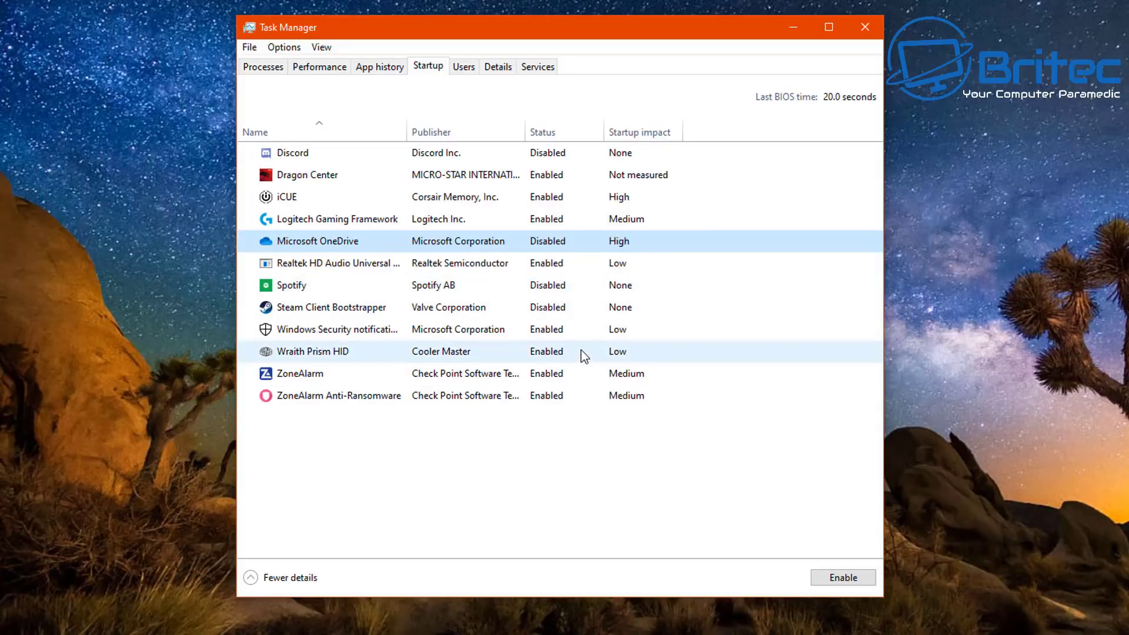
left_click(876, 33)
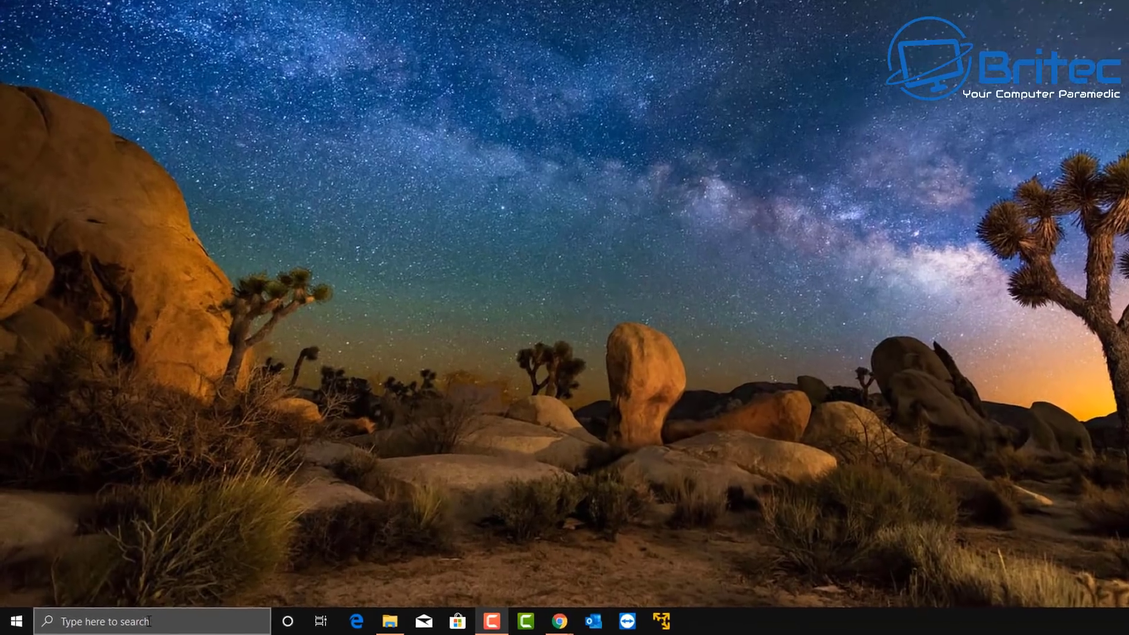
Step: Search Windows for "services" and open the Services app
left_click(125, 622)
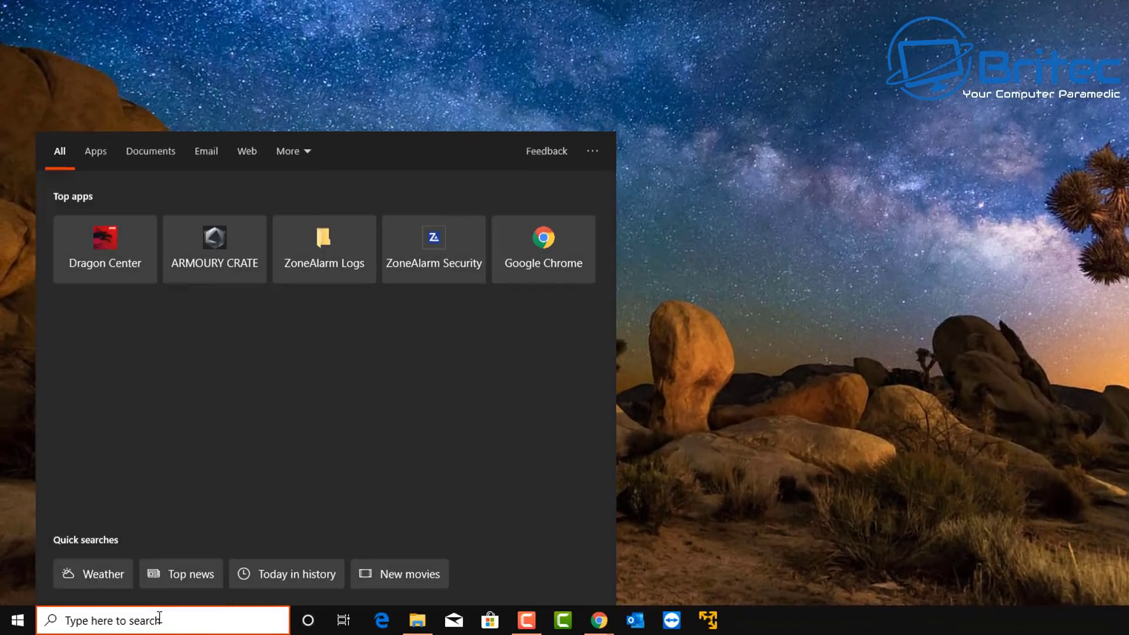
type("service")
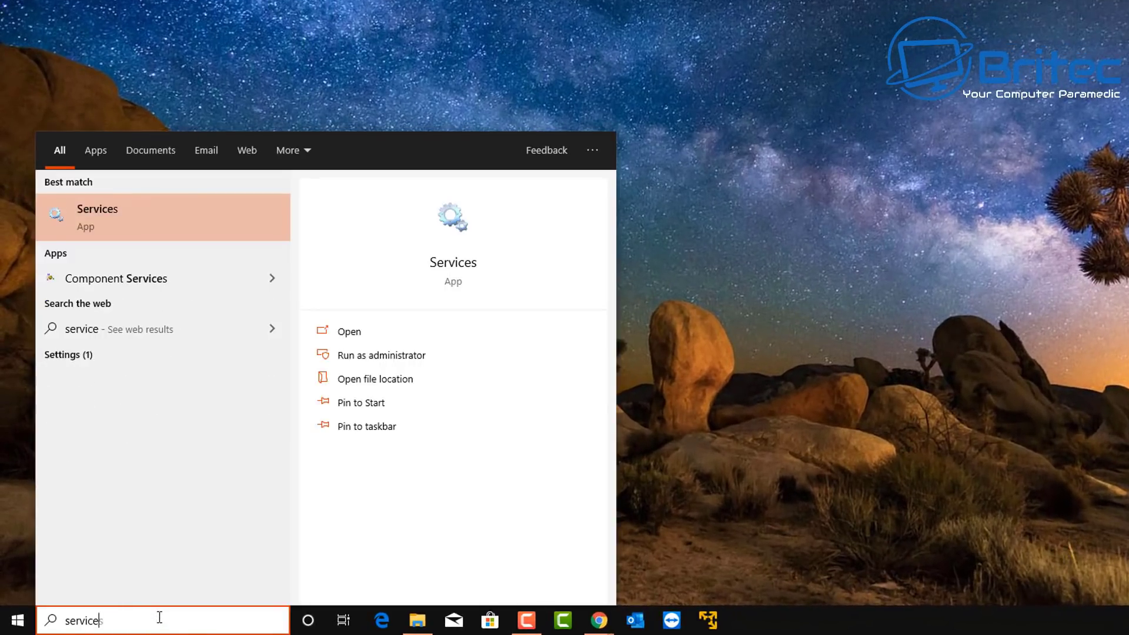
type("s")
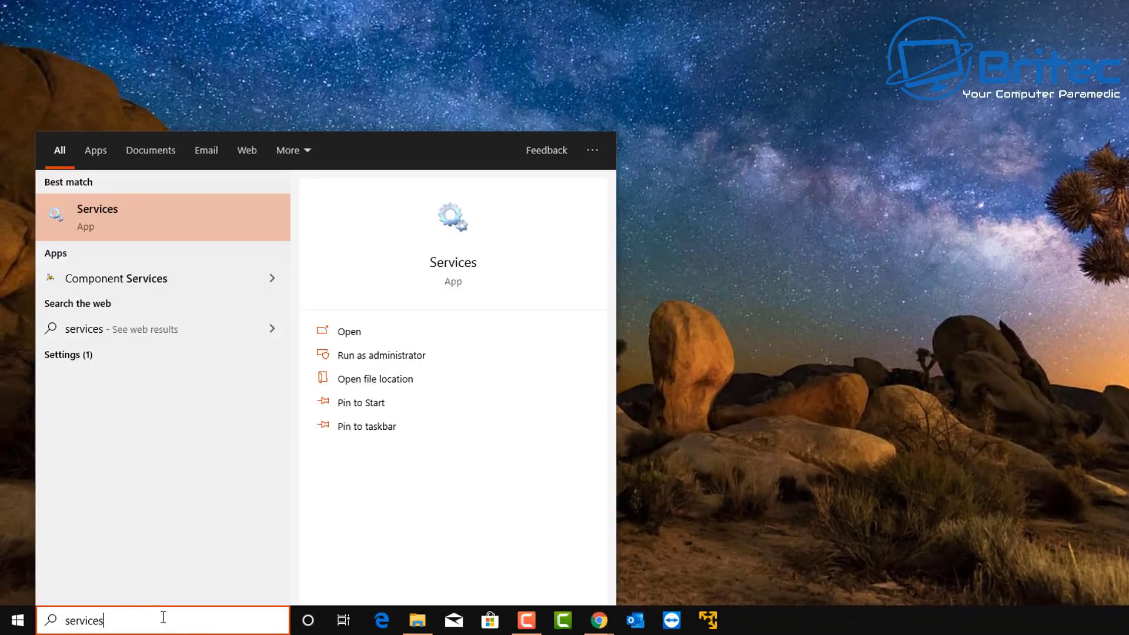
left_click(85, 213)
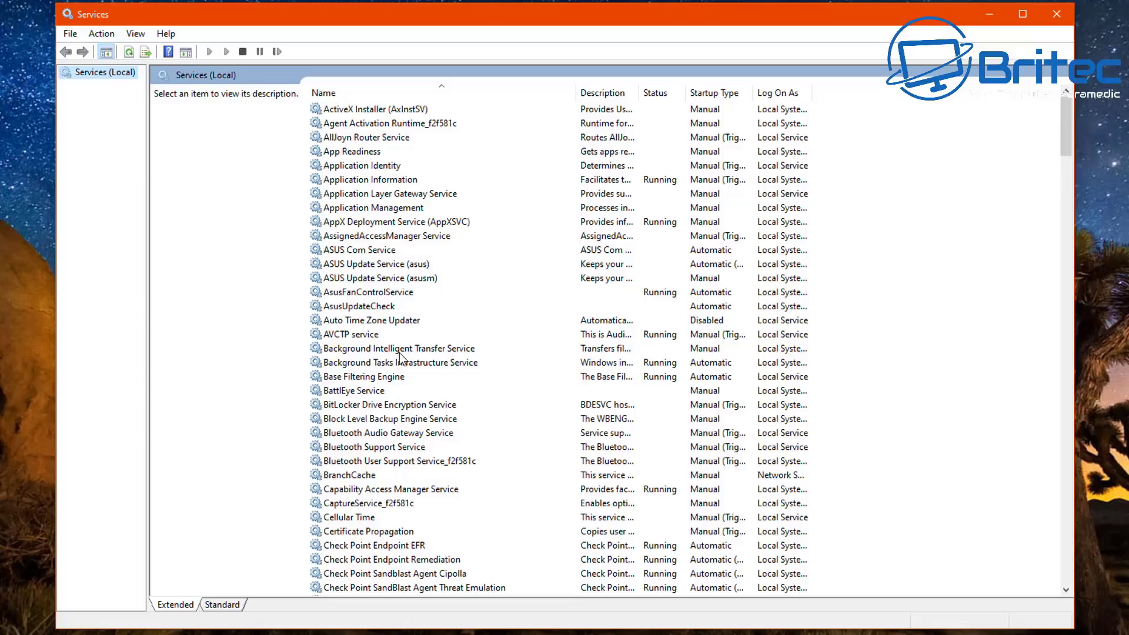
Step: Stop the Distributed Link Tracking Client service and set its startup type to Disabled
scroll(400, 356, "down", 18)
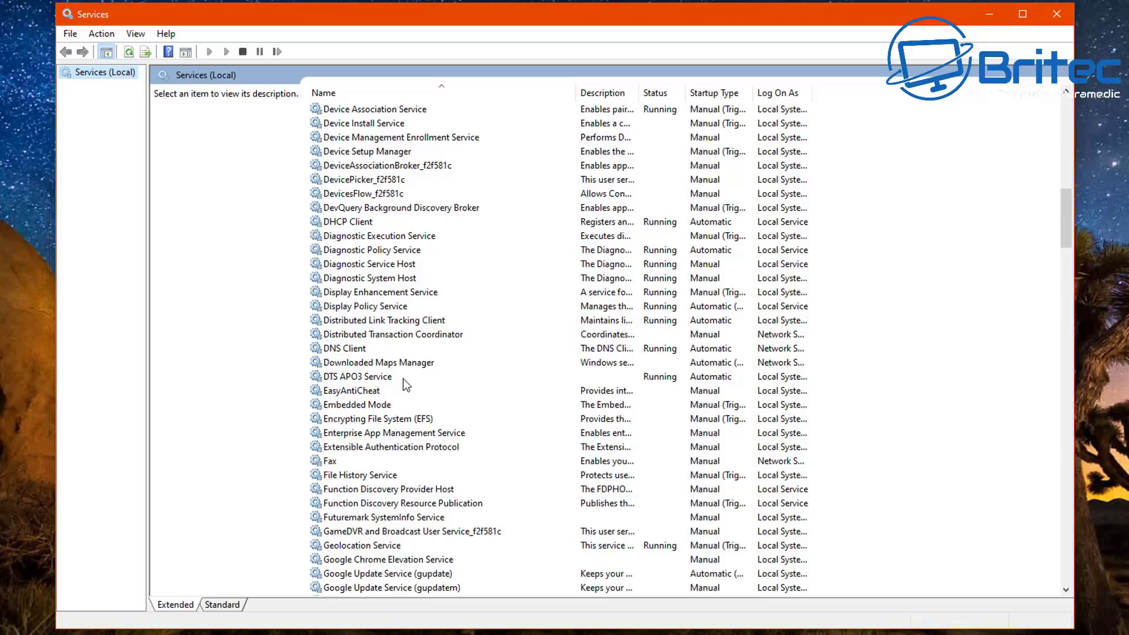
left_click(376, 320)
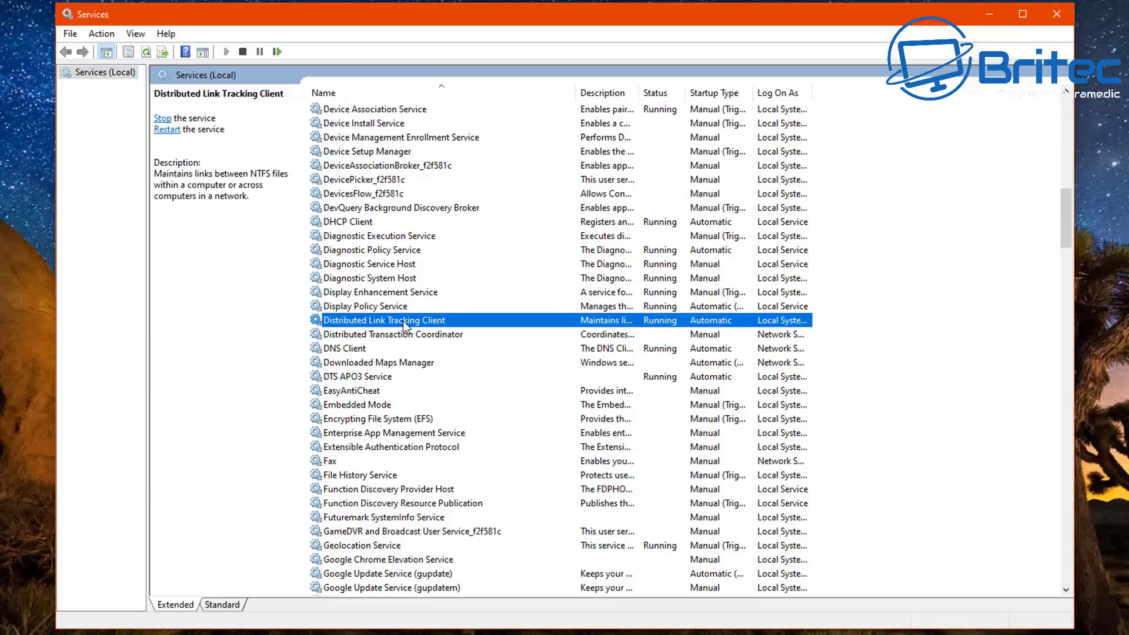
double_click(403, 320)
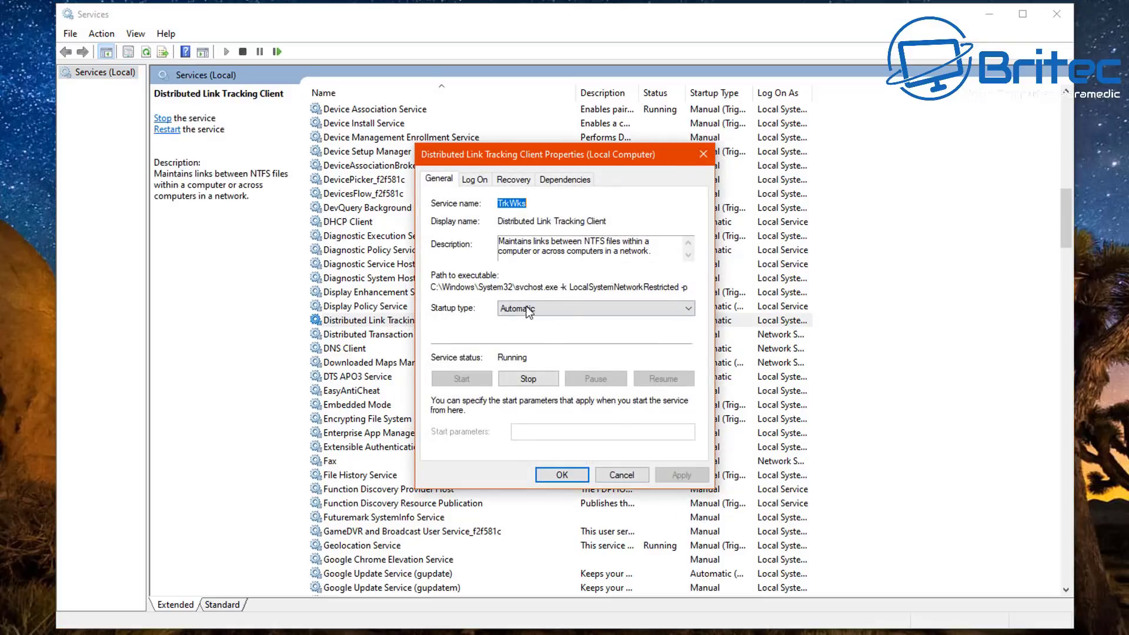
left_click(547, 310)
left_click(562, 309)
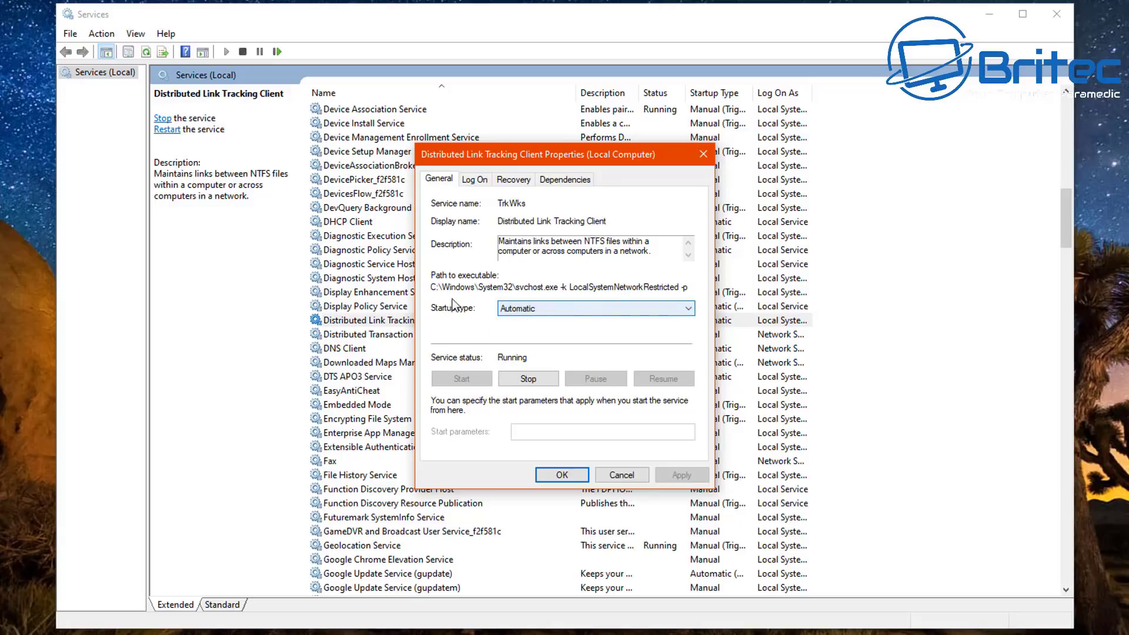
left_click(542, 379)
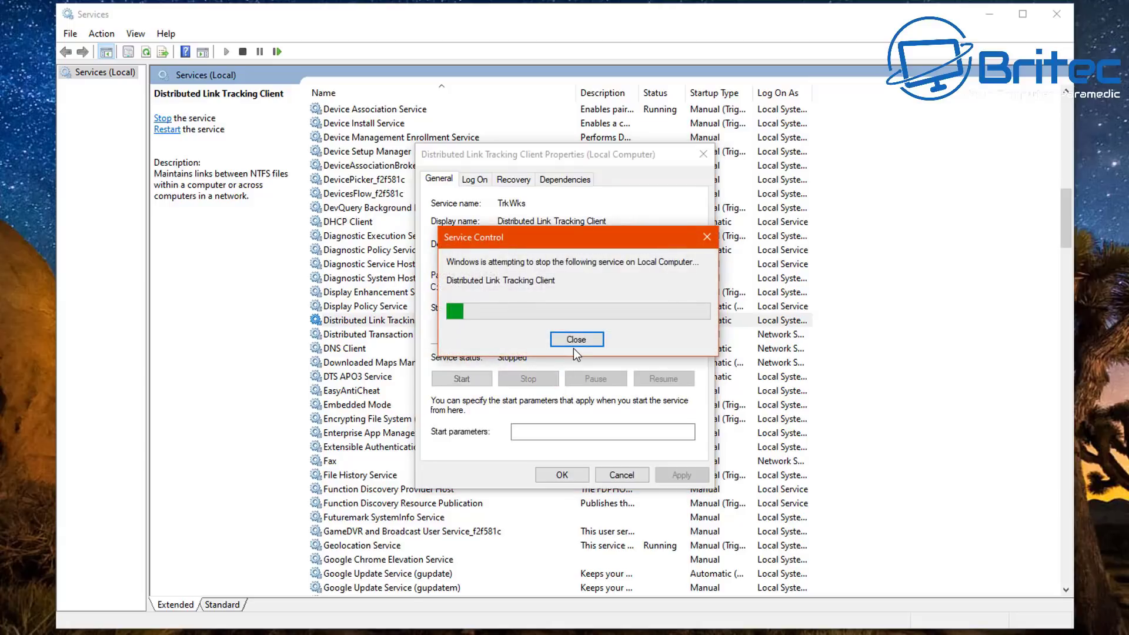
left_click(553, 309)
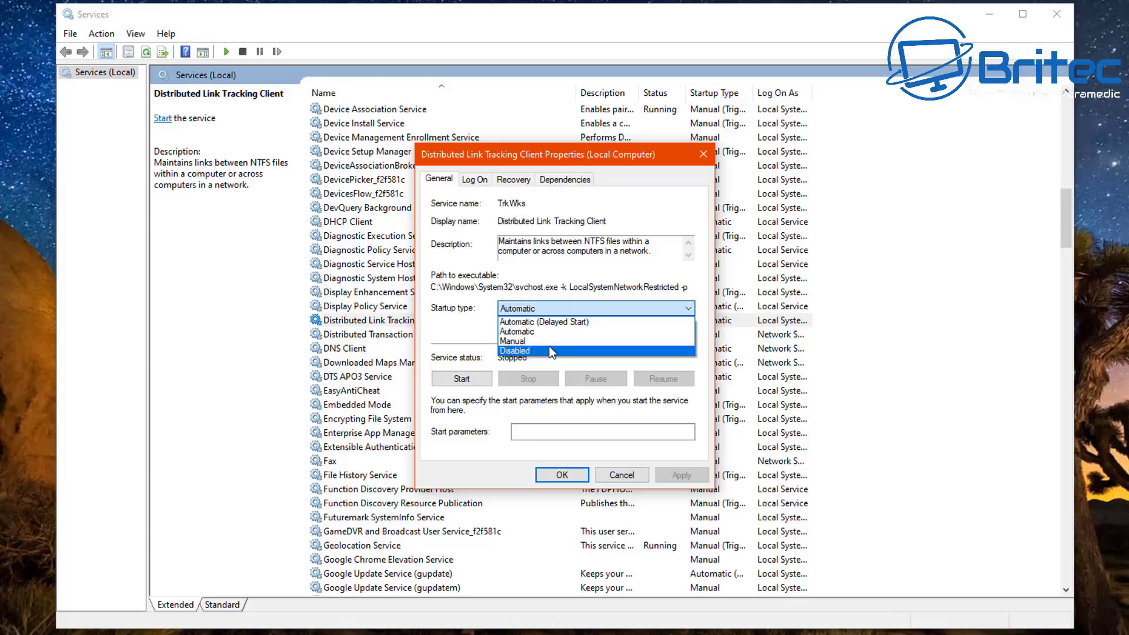
left_click(550, 350)
left_click(681, 477)
left_click(562, 474)
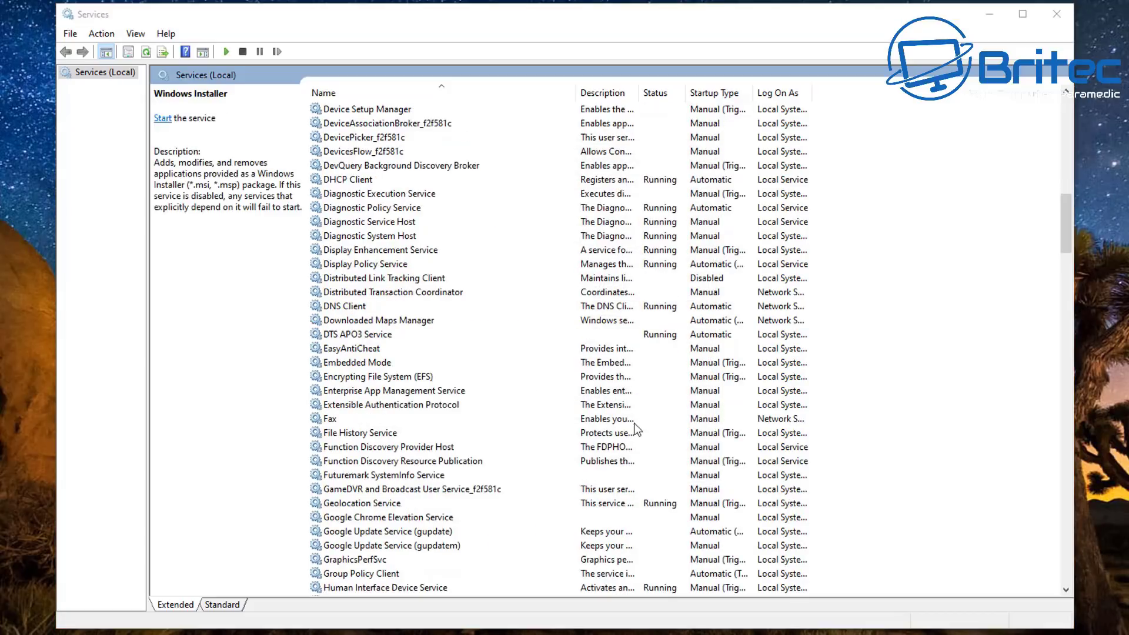
Step: Set the startup type of the Downloaded Maps Manager service to Disabled
double_click(421, 322)
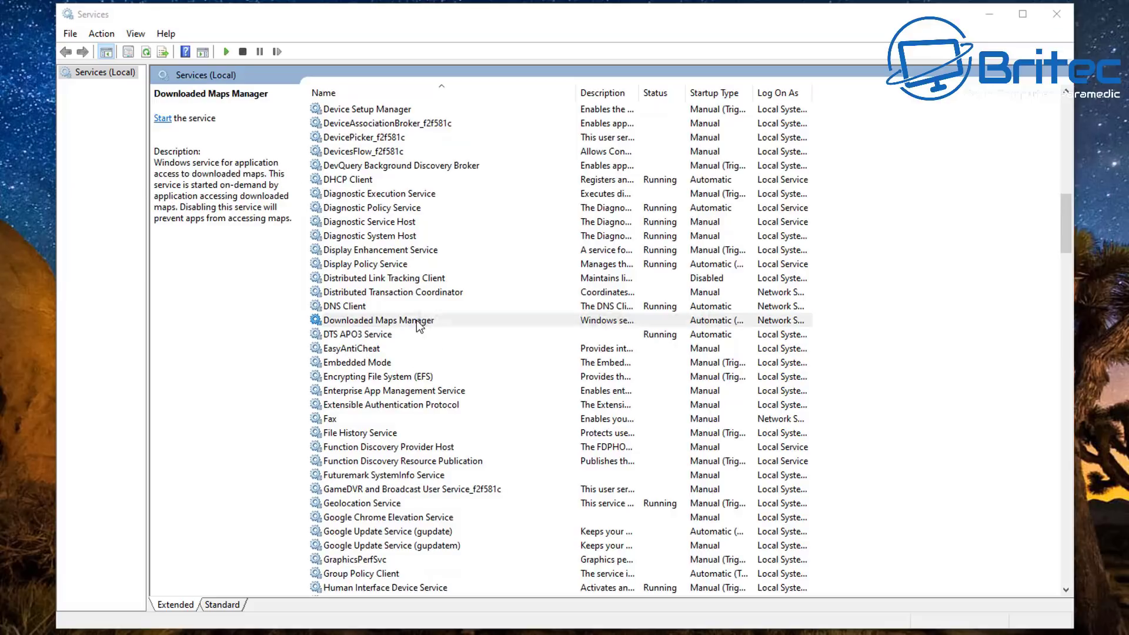
left_click(547, 309)
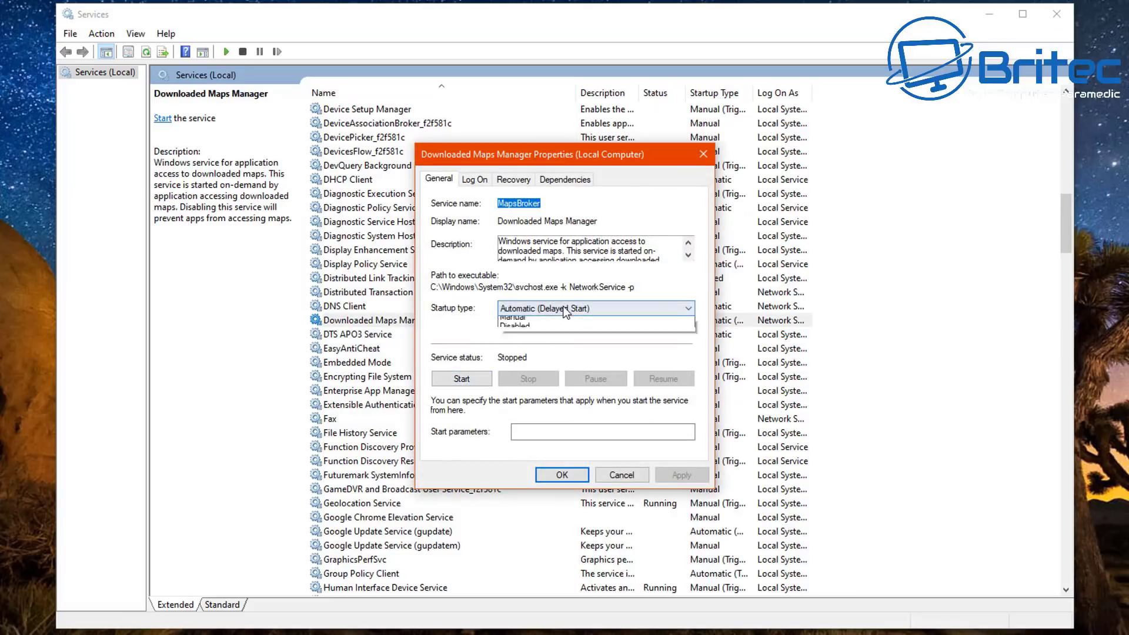
left_click(535, 356)
left_click(682, 476)
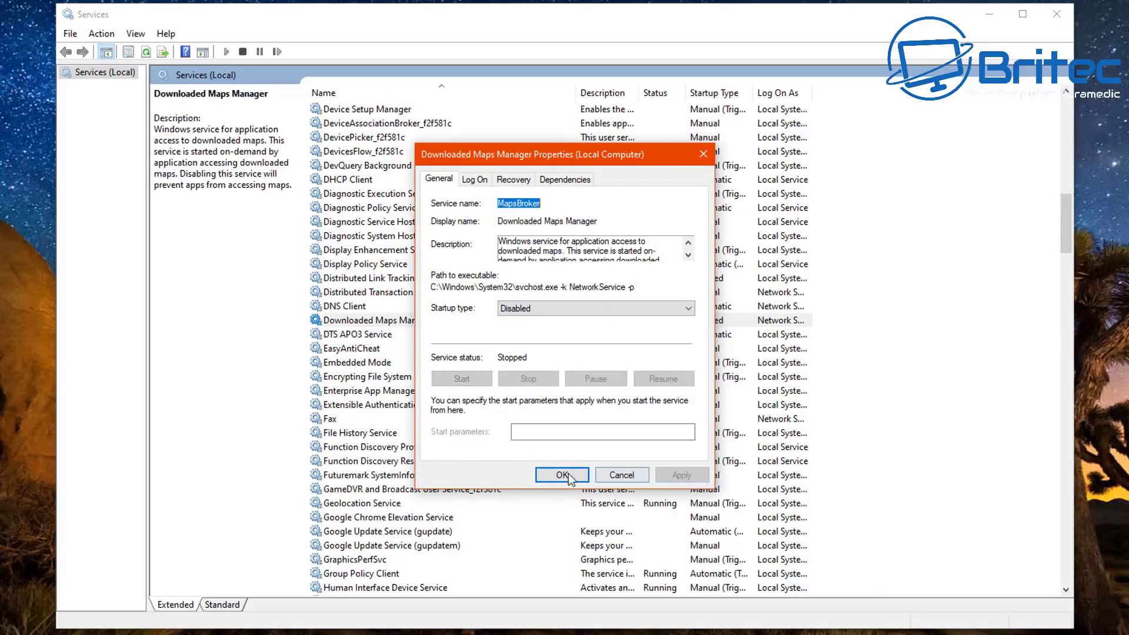
left_click(559, 475)
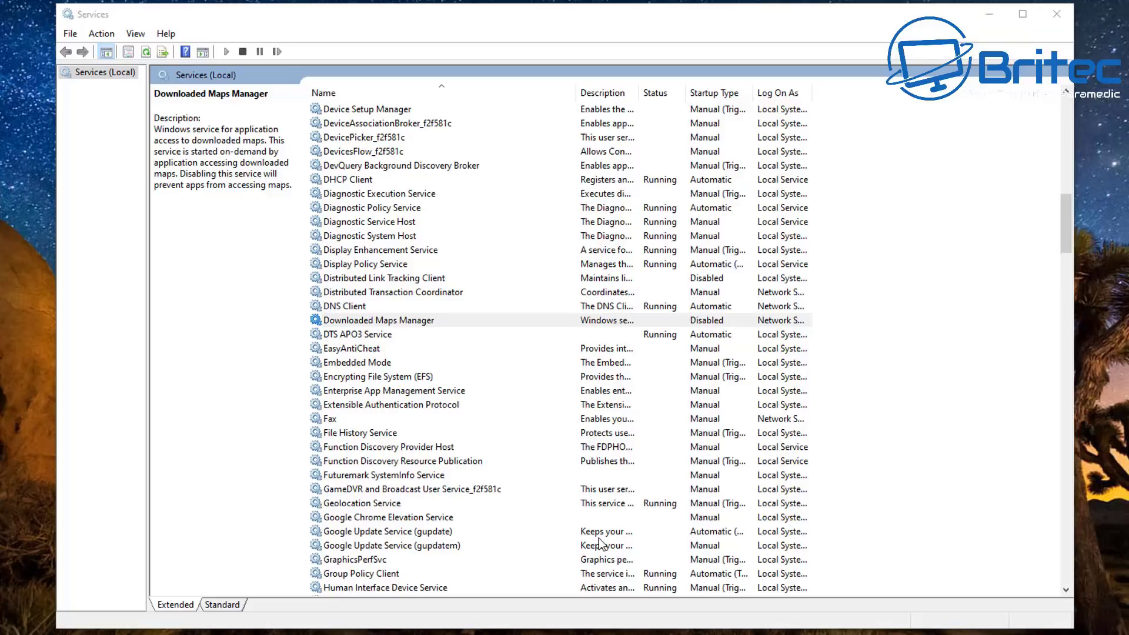
Step: Set the startup type of the Fax service to Disabled
double_click(339, 417)
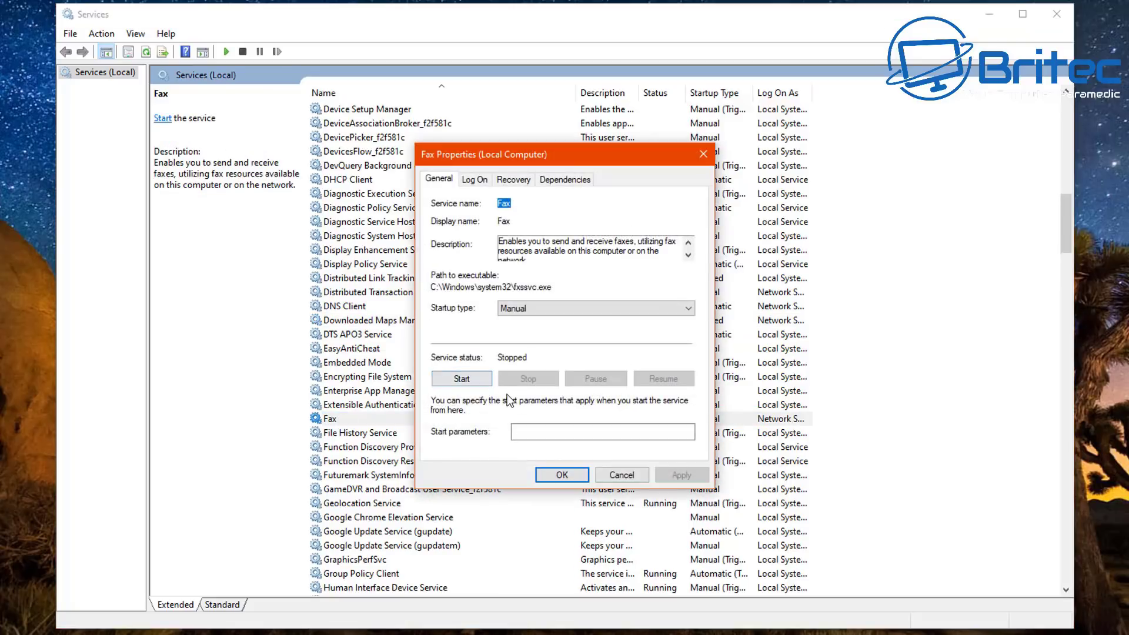
left_click(541, 307)
left_click(531, 350)
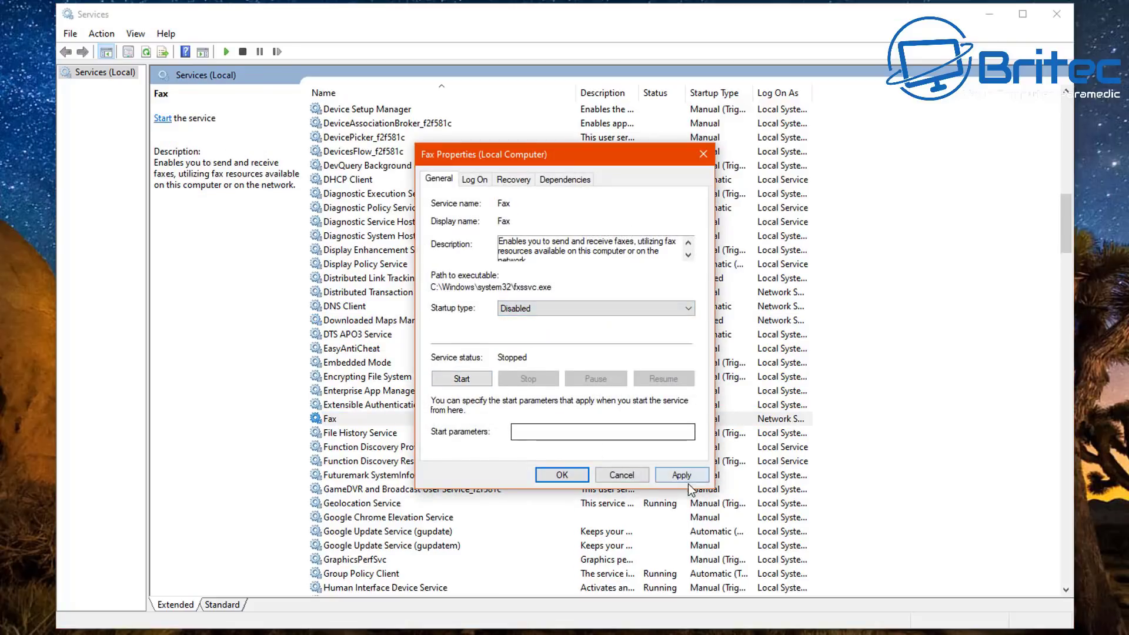
left_click(686, 481)
left_click(563, 475)
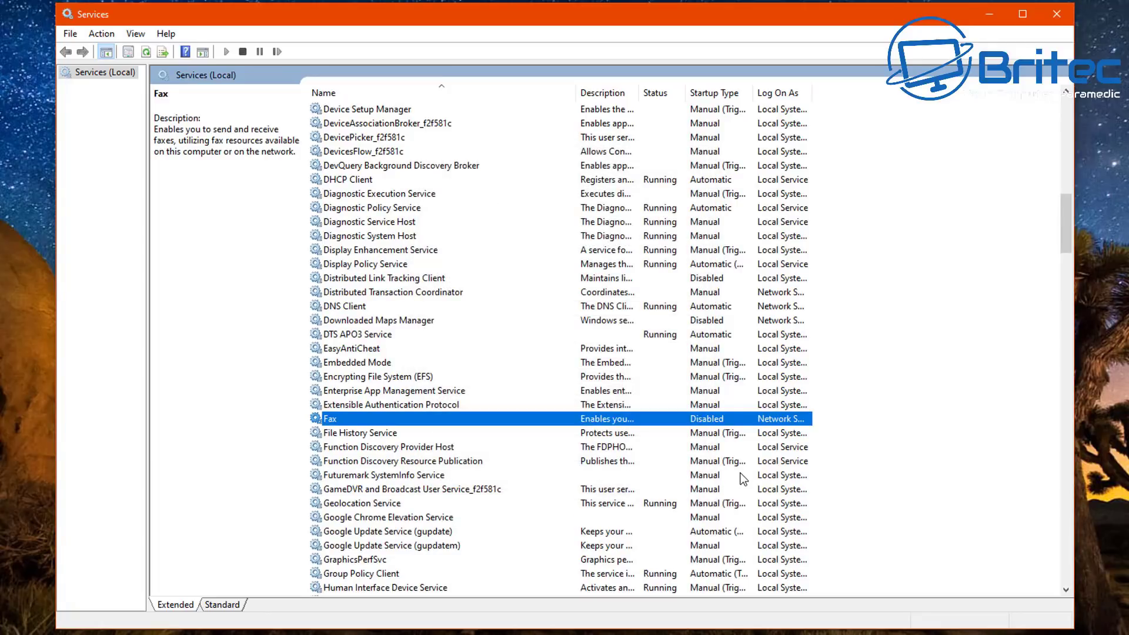
Step: Find the Offline Files service and set its startup type to Disabled
scroll(741, 479, "down", 12)
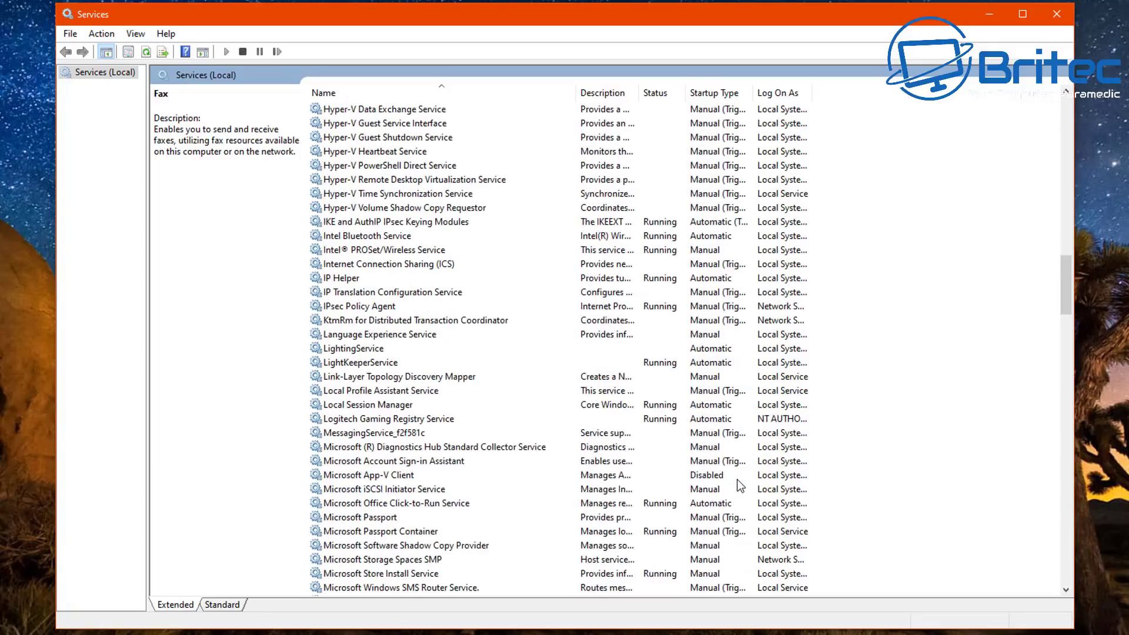
scroll(740, 486, "down", 5)
left_click_drag(1072, 324, 1077, 347)
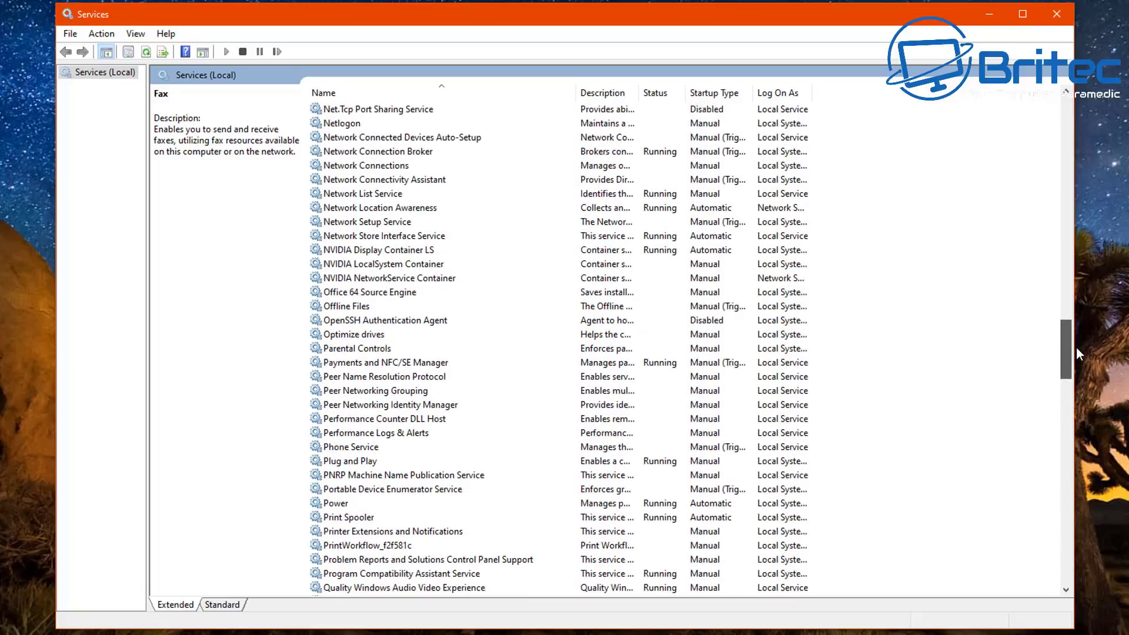
left_click(359, 307)
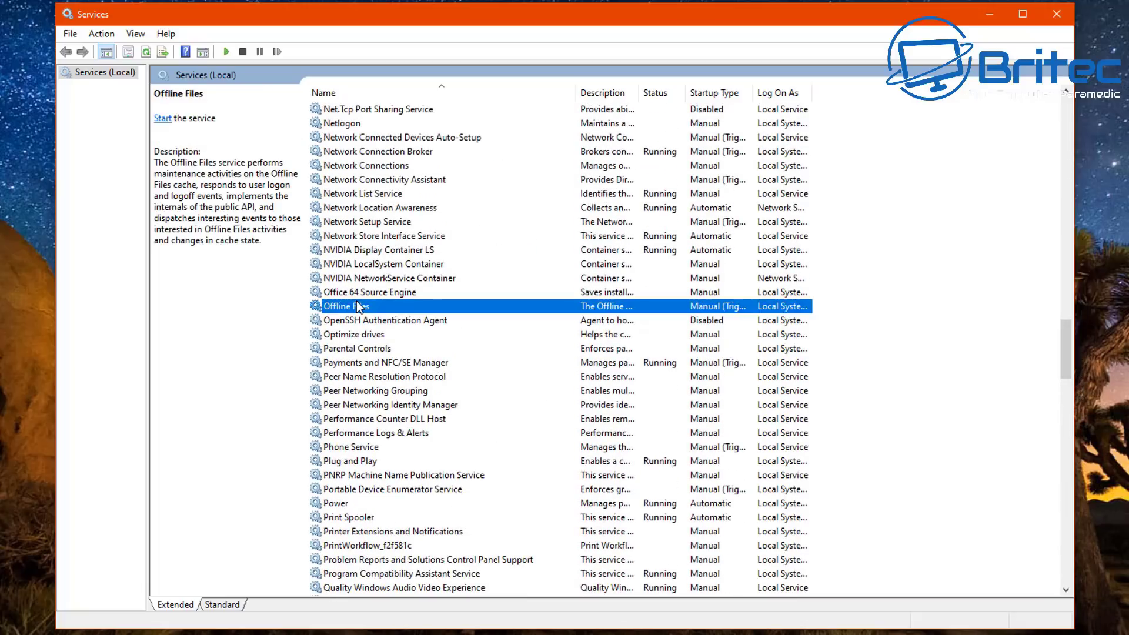
double_click(360, 307)
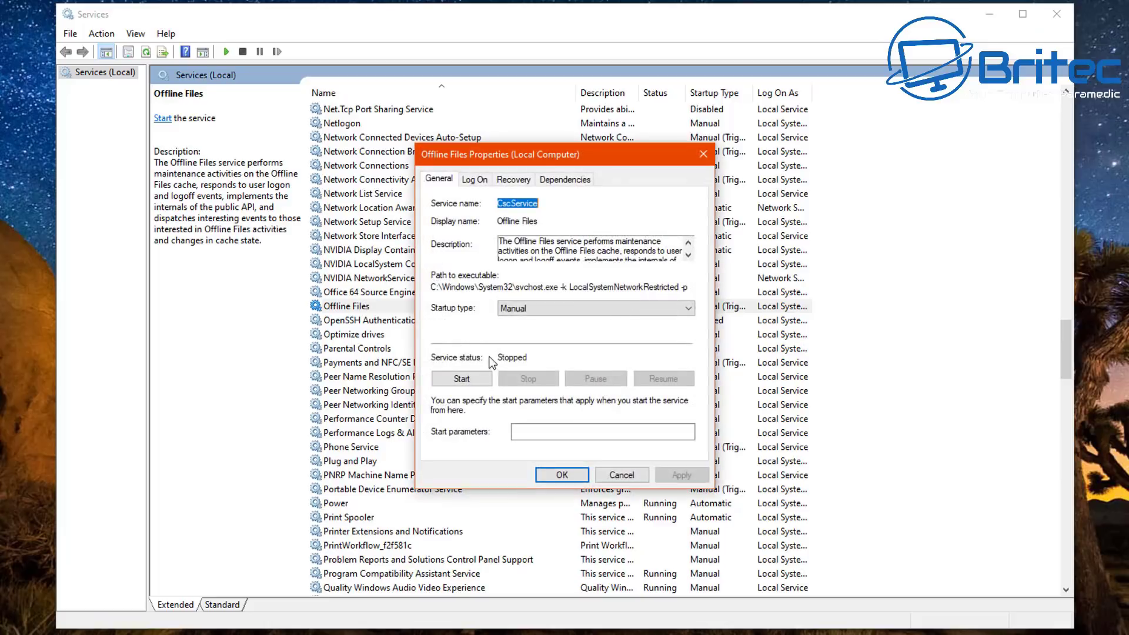
left_click(545, 308)
left_click(546, 354)
left_click(671, 475)
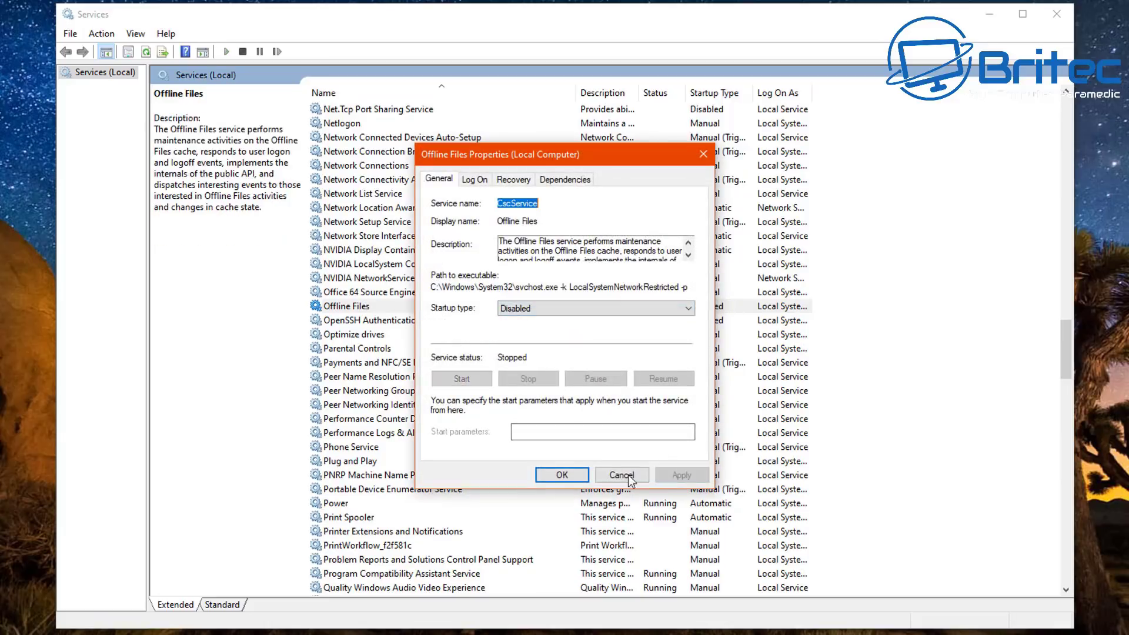
left_click(561, 474)
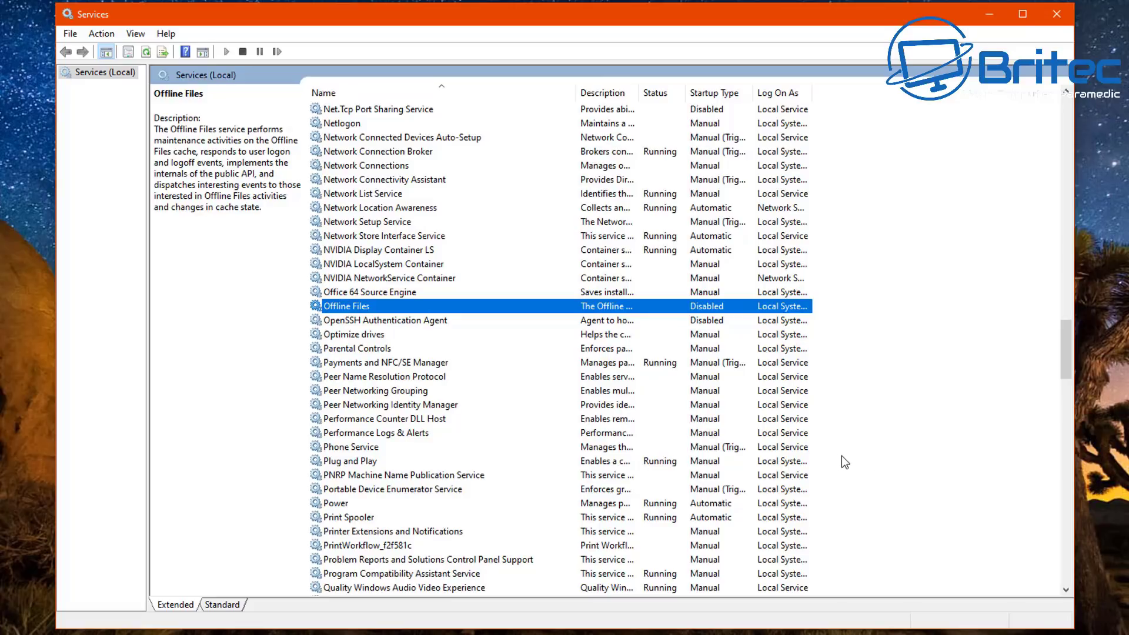
Step: Set the startup type of the Parental Controls service to Disabled
scroll(771, 451, "down", 3)
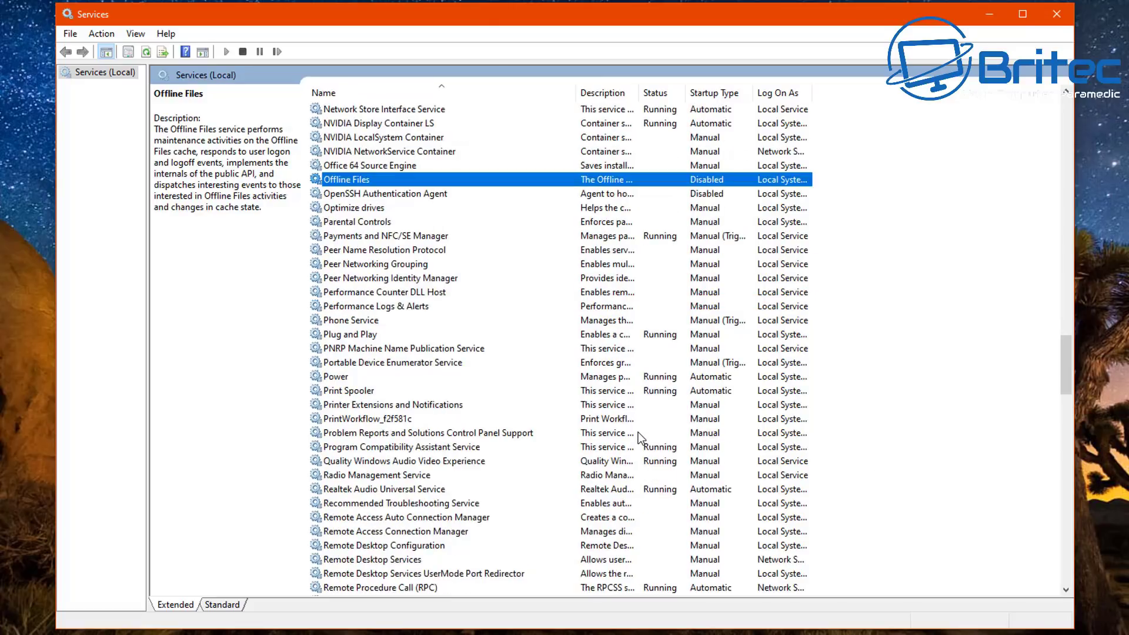
left_click(368, 224)
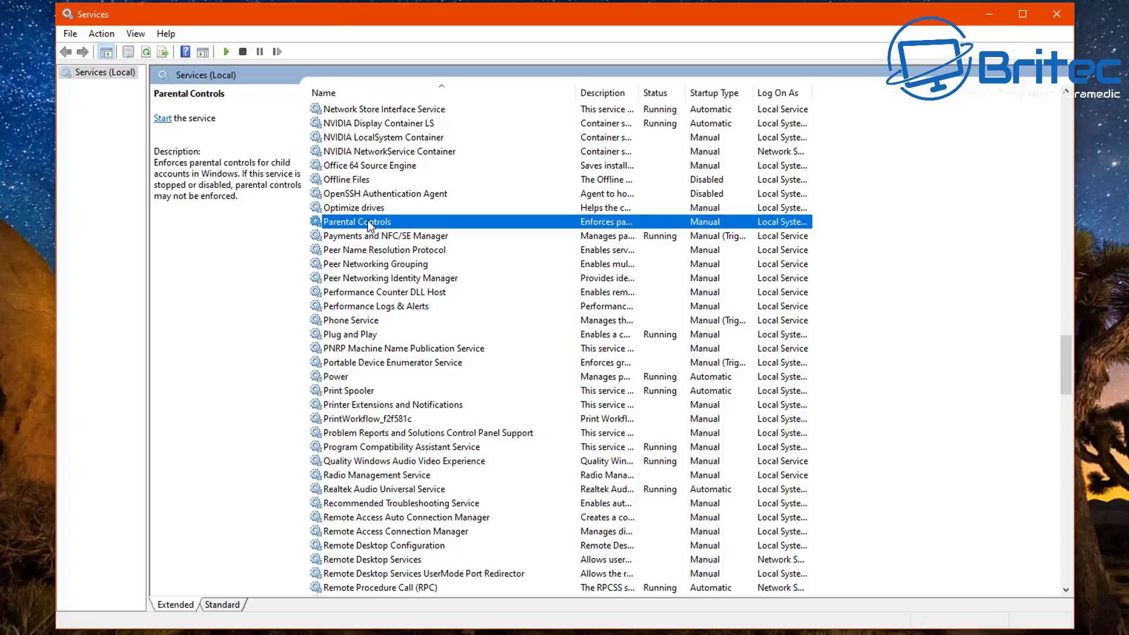
double_click(368, 223)
left_click(539, 317)
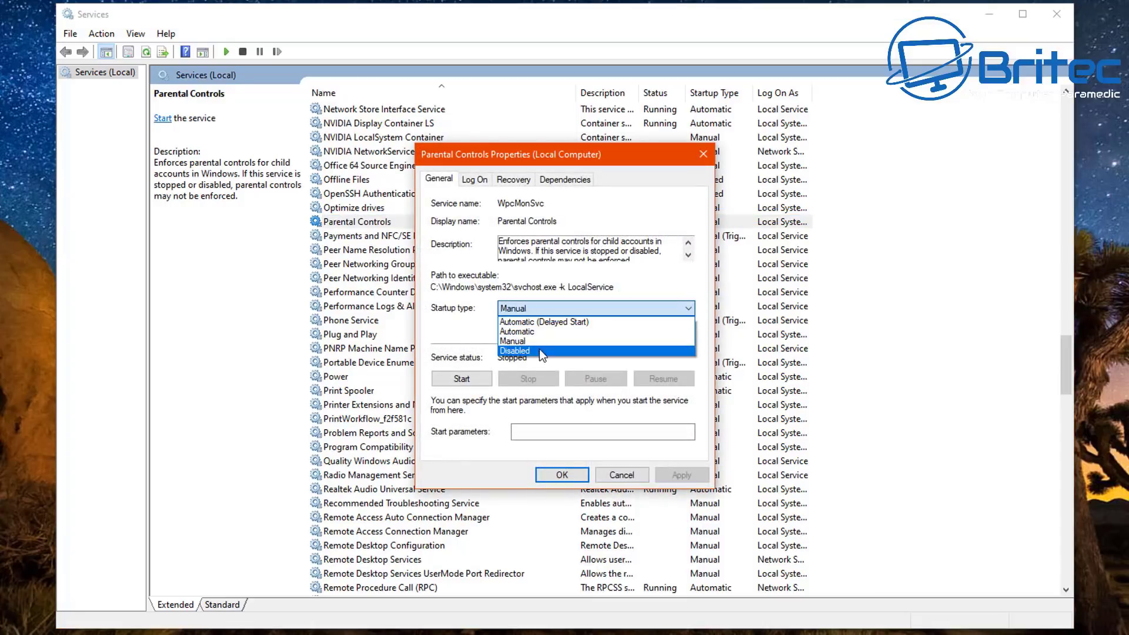
left_click(515, 352)
left_click(682, 475)
left_click(563, 474)
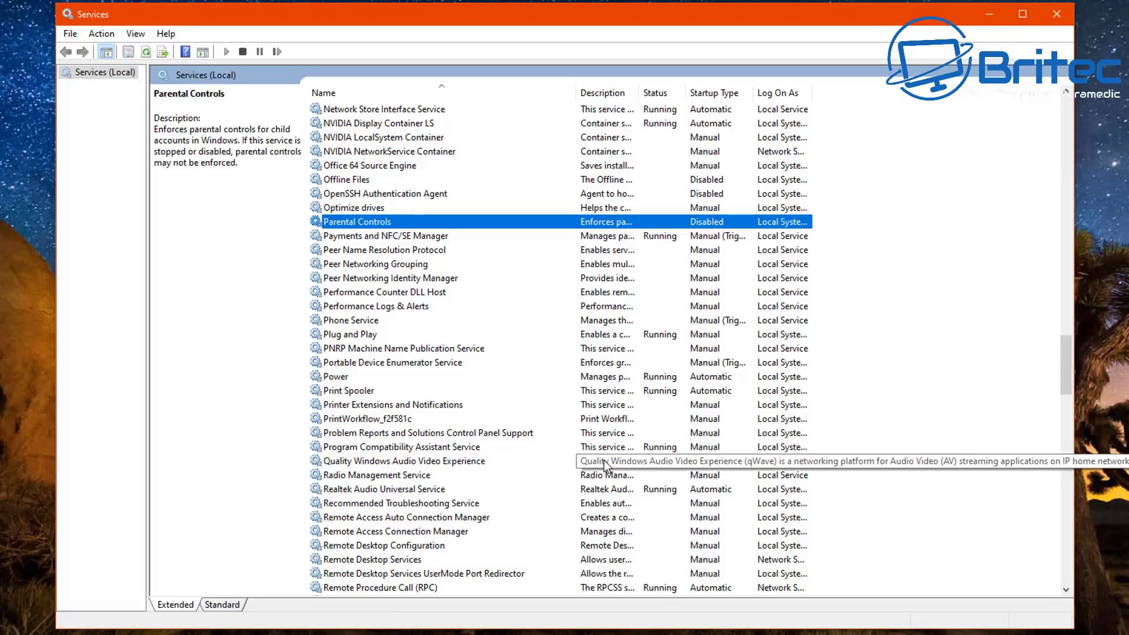
Step: Find the Portable Device Enumerator Service and set its startup type to Disabled
scroll(599, 464, "down", 13)
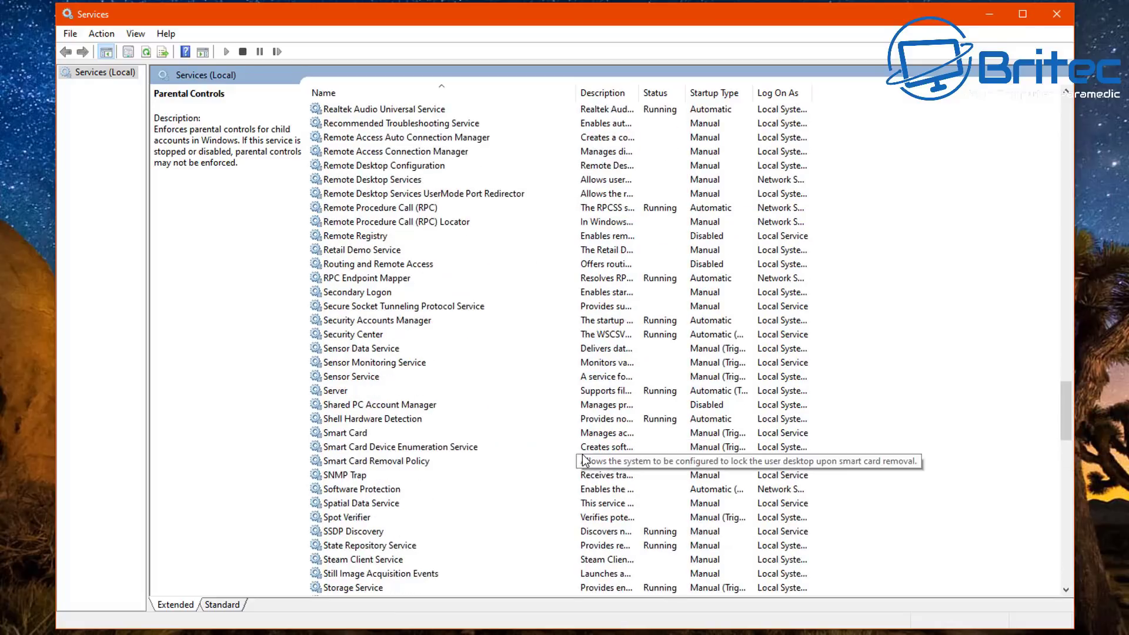
scroll(579, 461, "down", 8)
scroll(579, 459, "up", 2)
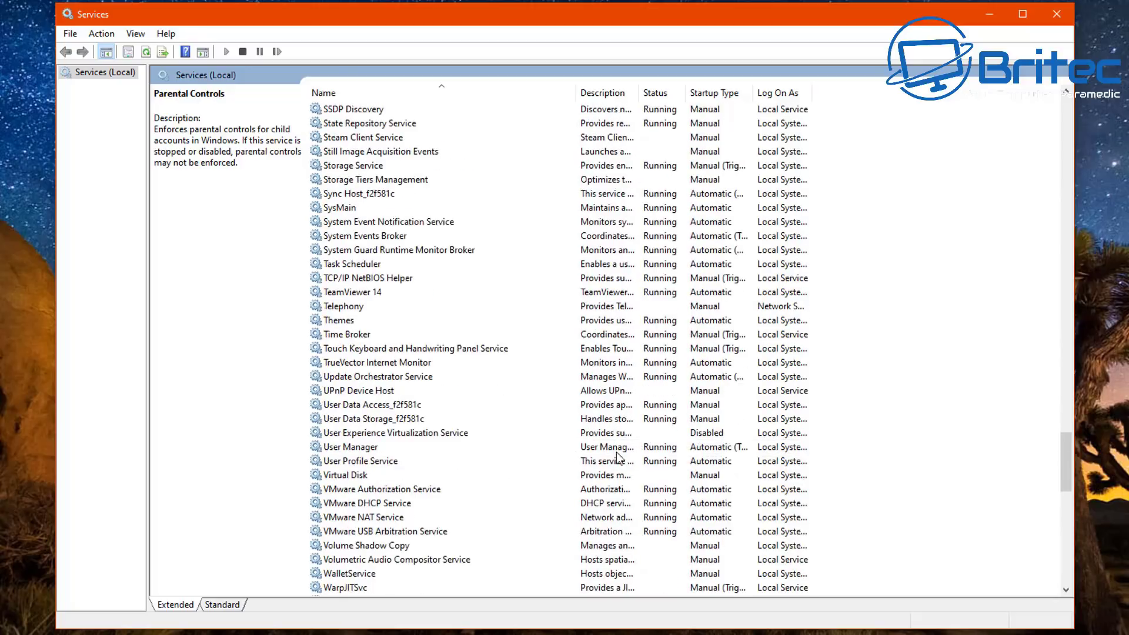
left_click_drag(1060, 465, 1100, 351)
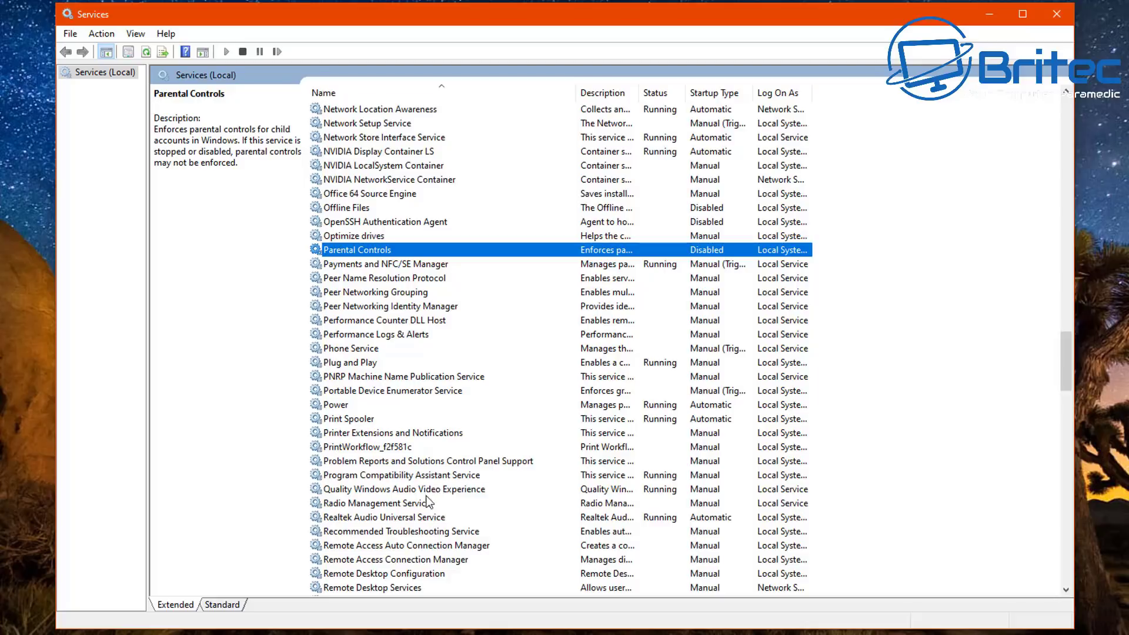
left_click(397, 392)
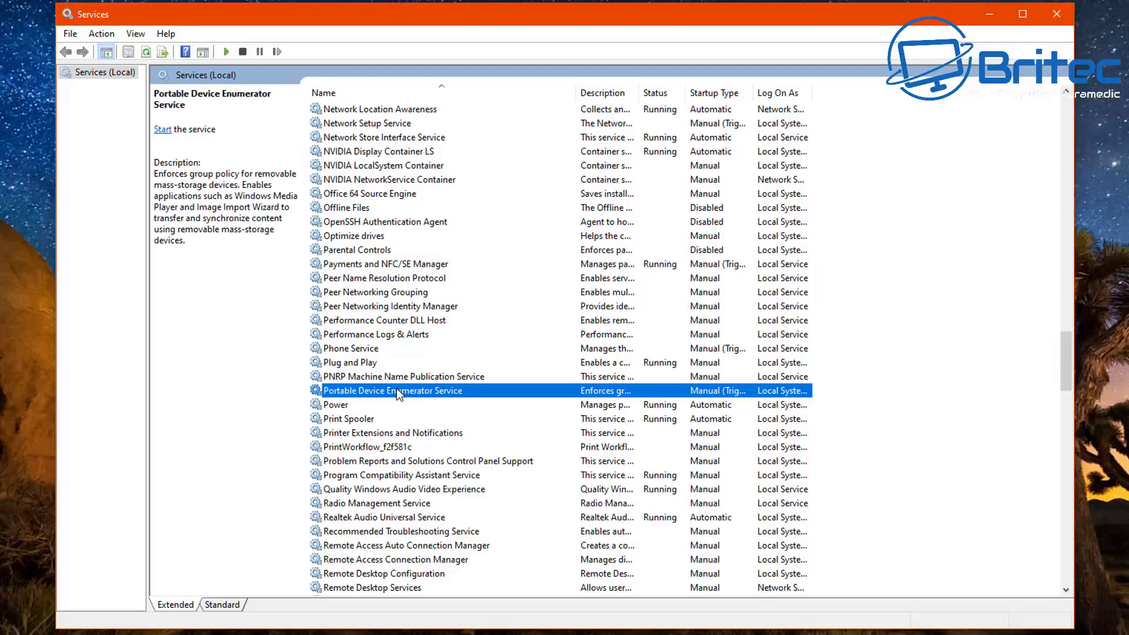
double_click(397, 391)
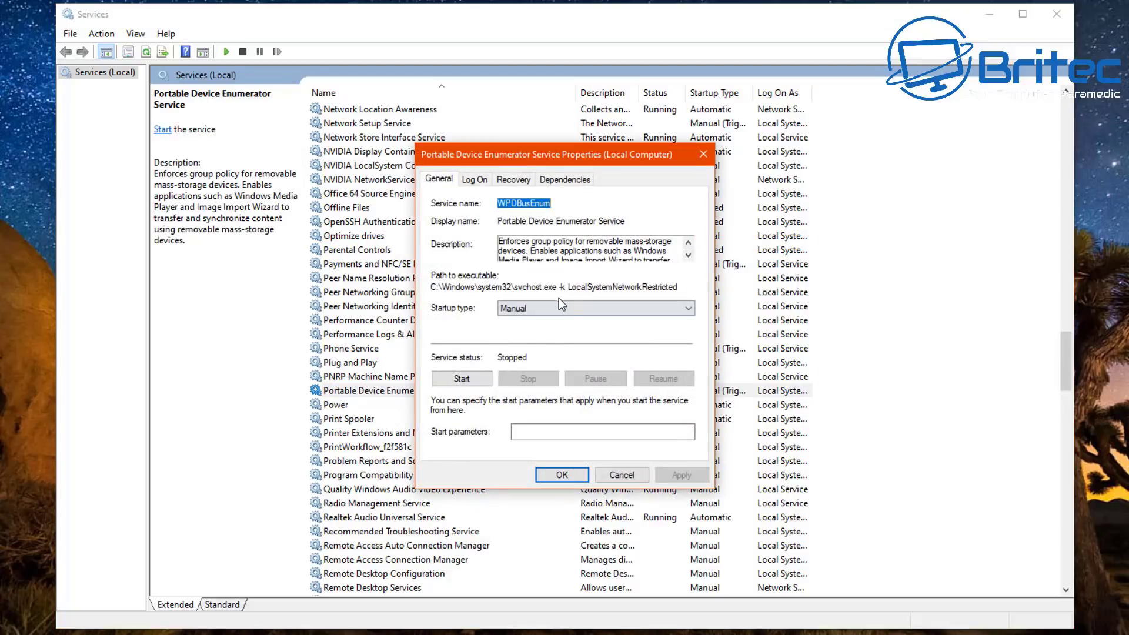
left_click(559, 307)
left_click(544, 352)
left_click(682, 475)
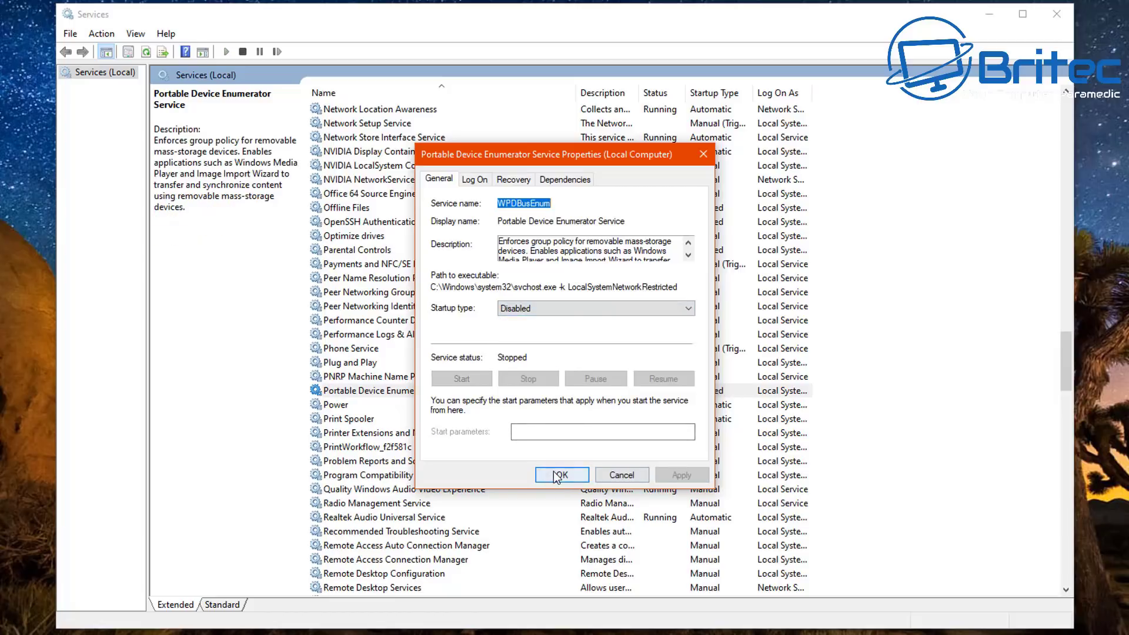
left_click(562, 475)
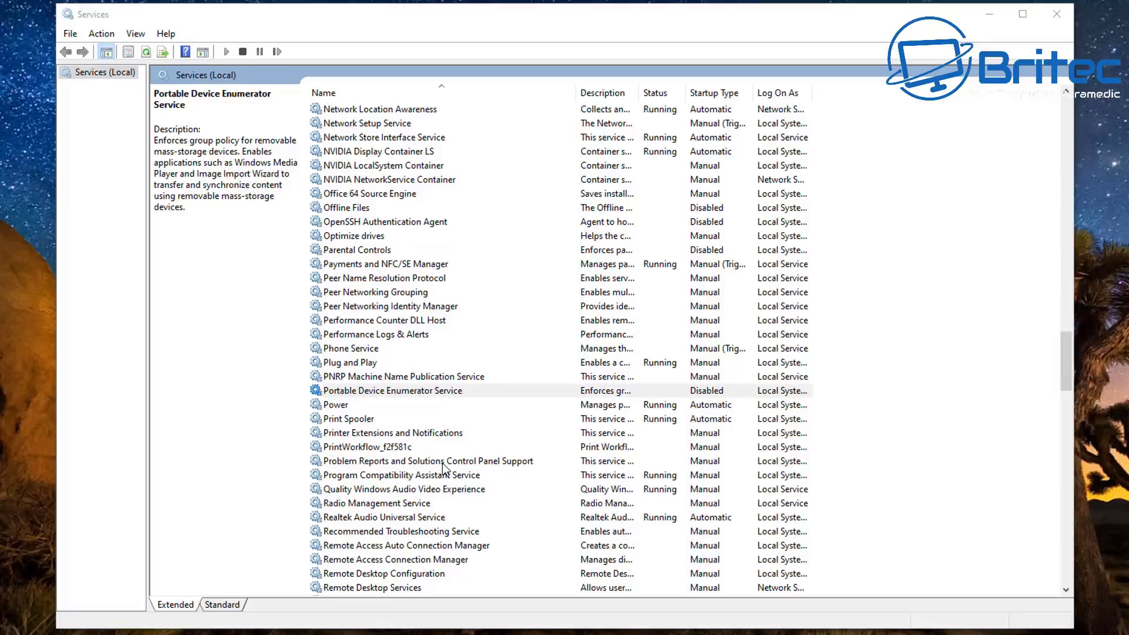
Step: Stop the Program Compatibility Assistant Service and set its startup type to Disabled
left_click(421, 461)
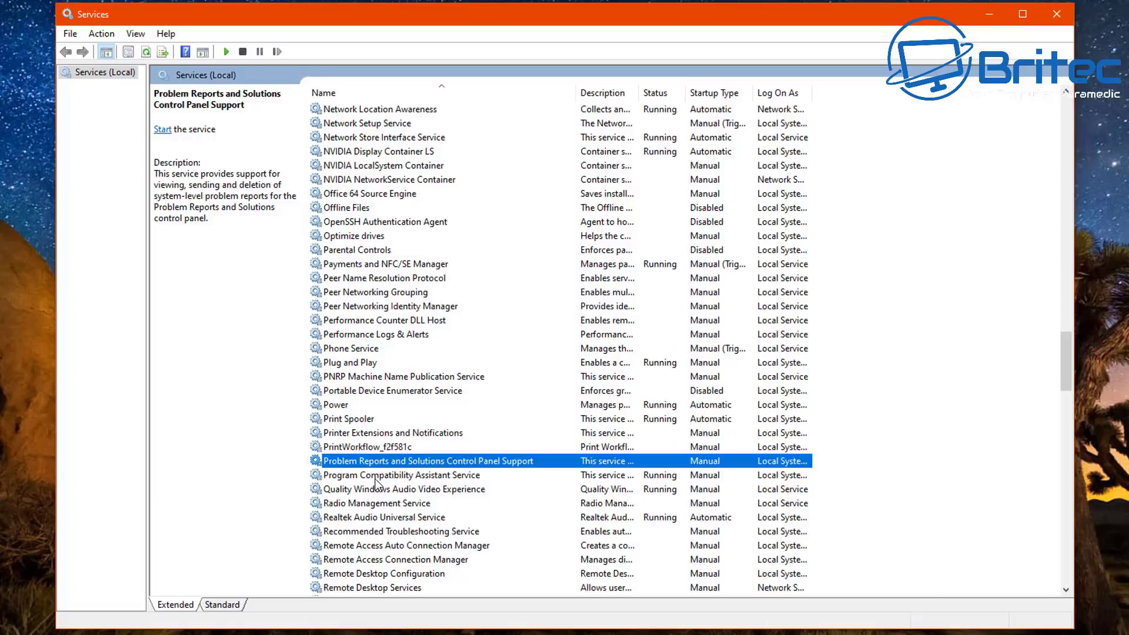
left_click(381, 475)
double_click(404, 474)
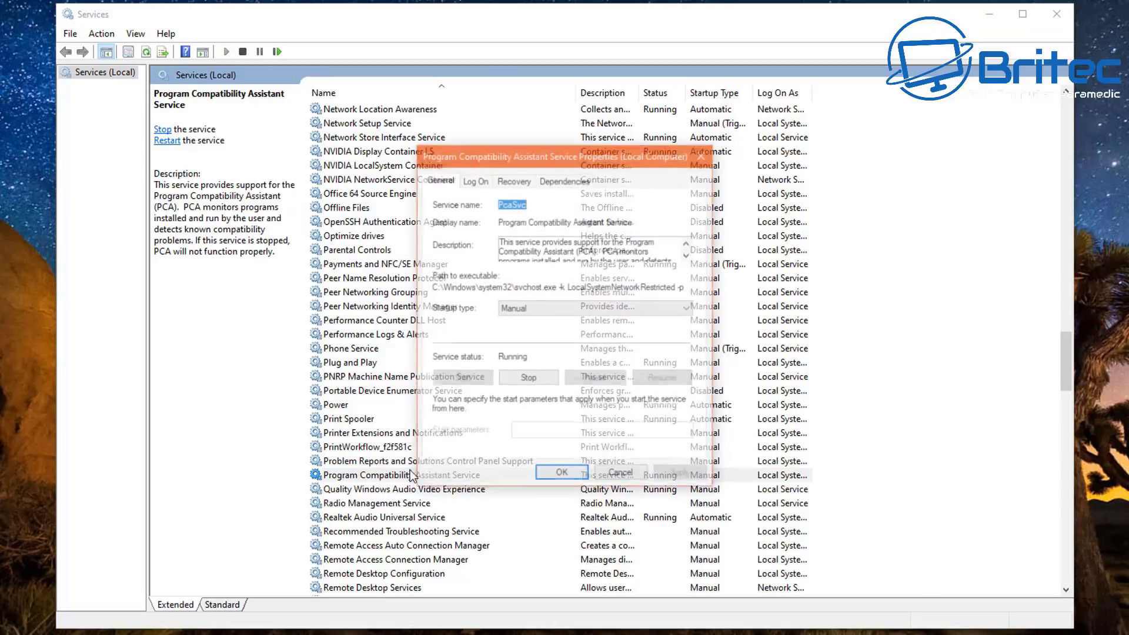
left_click(528, 379)
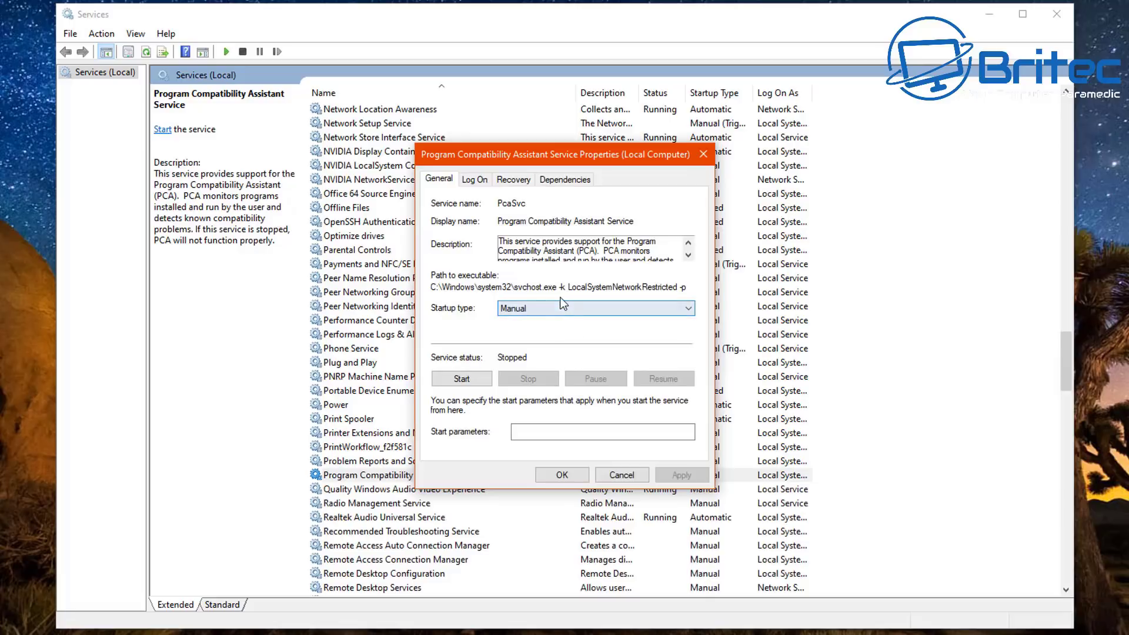
left_click(560, 307)
left_click(545, 348)
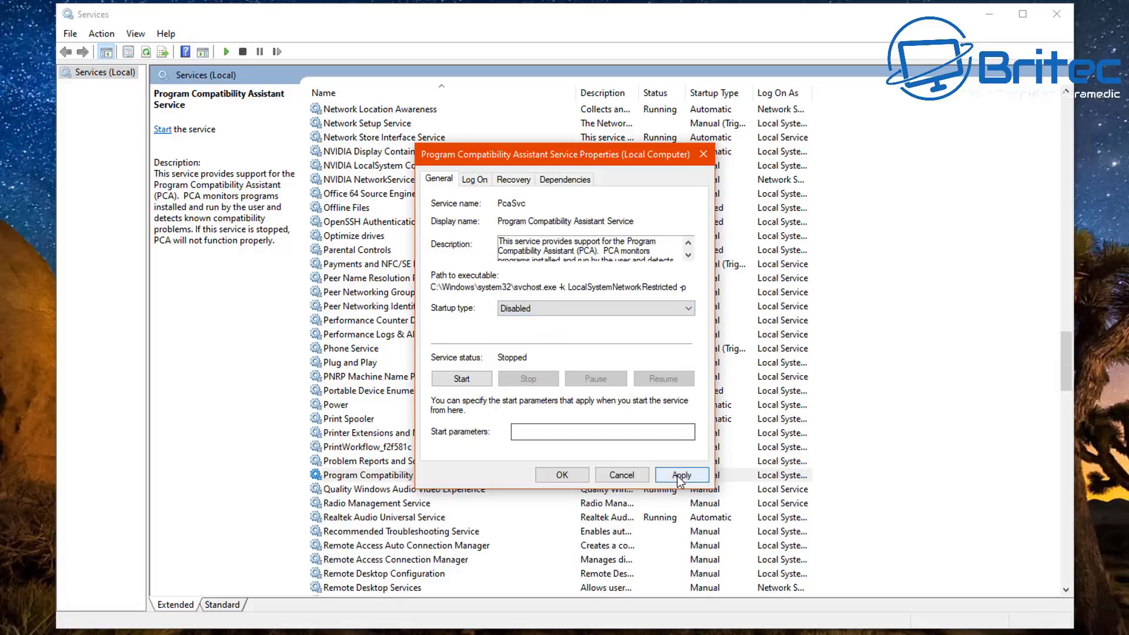
left_click(677, 476)
left_click(555, 475)
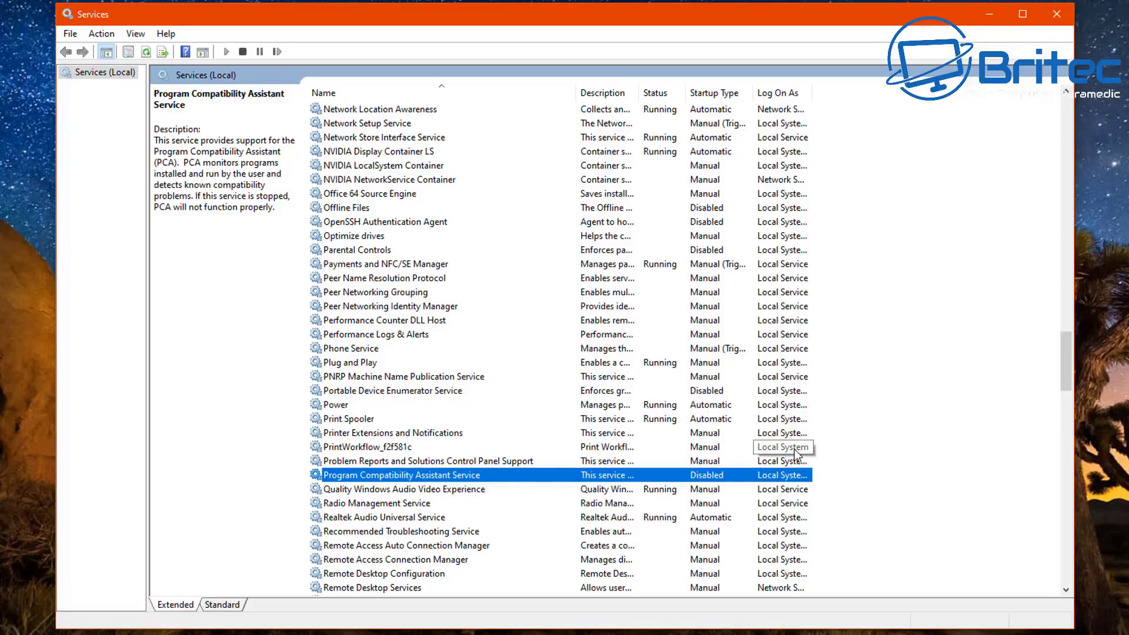
Step: Set the startup type of the Retail Demo Service to Disabled
scroll(795, 453, "down", 3)
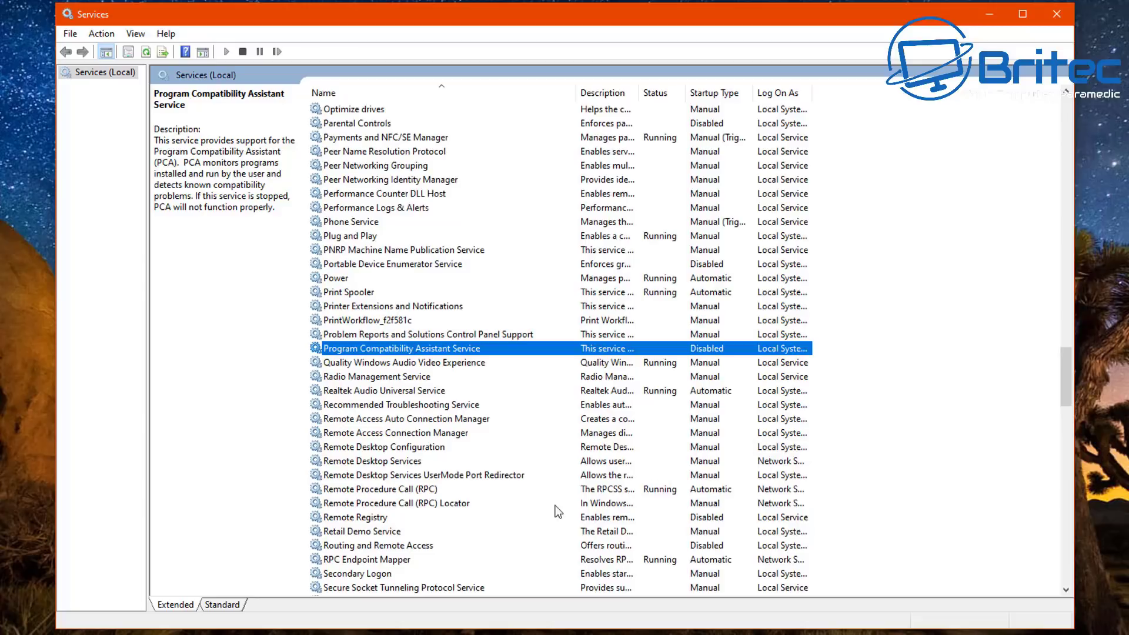
double_click(384, 531)
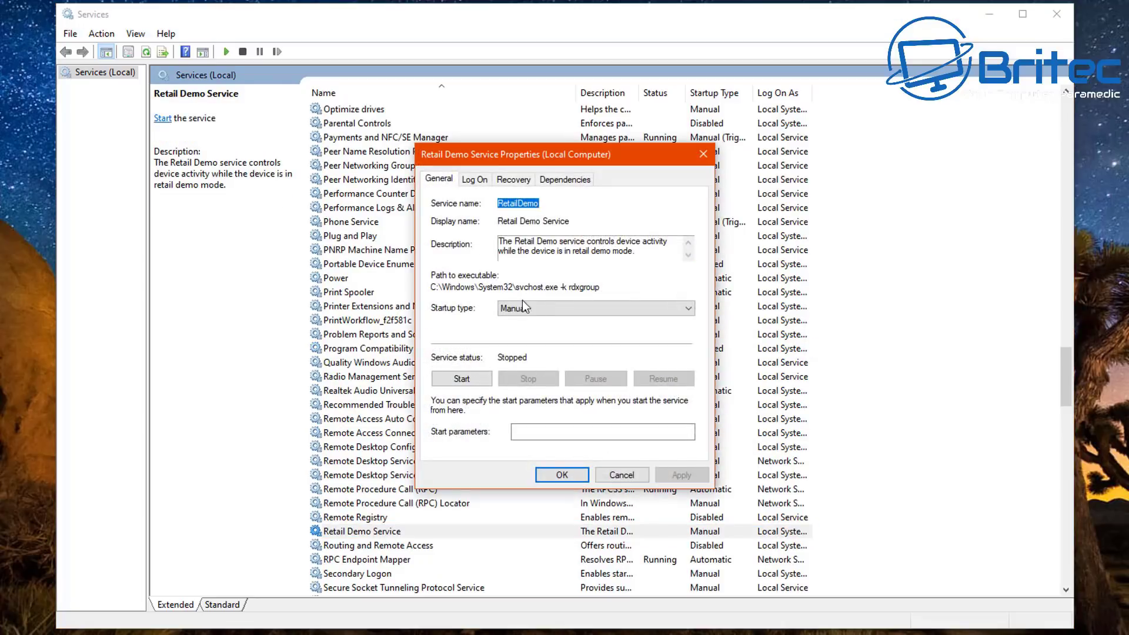
left_click(523, 304)
left_click(541, 351)
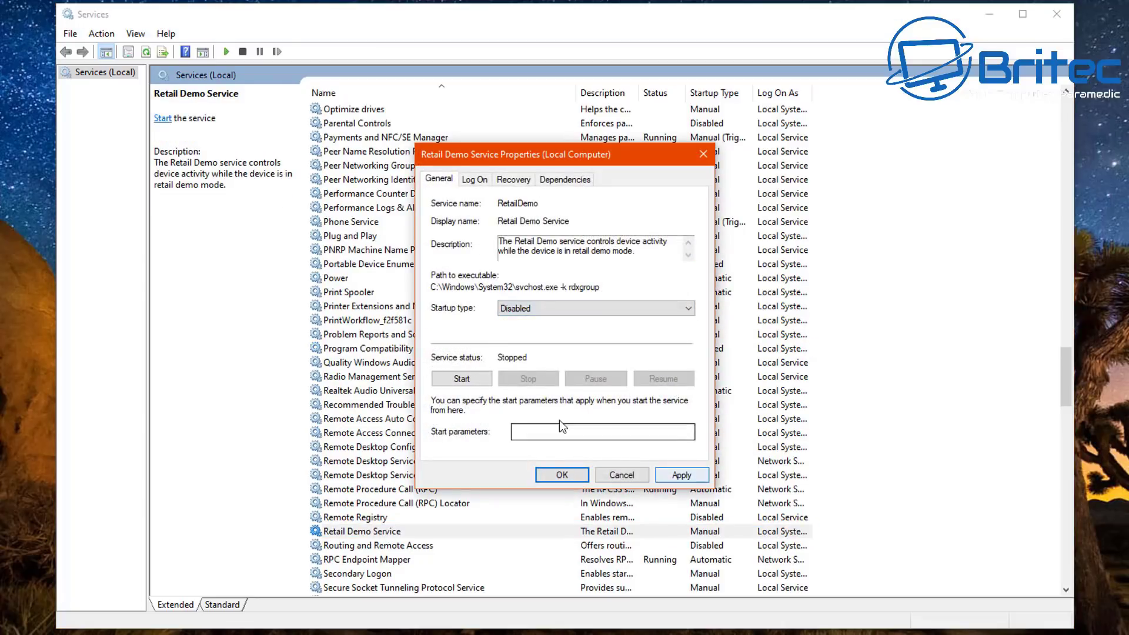
left_click(683, 474)
left_click(571, 474)
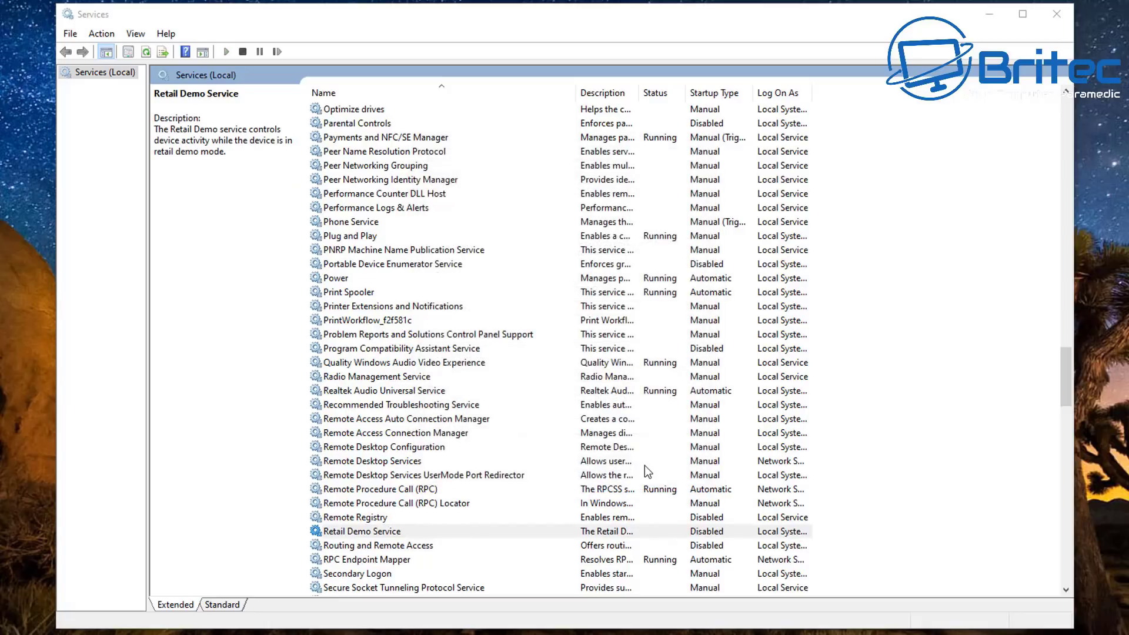
Step: Find the Secondary Logon service and set its startup type to Disabled
scroll(834, 474, "down", 5)
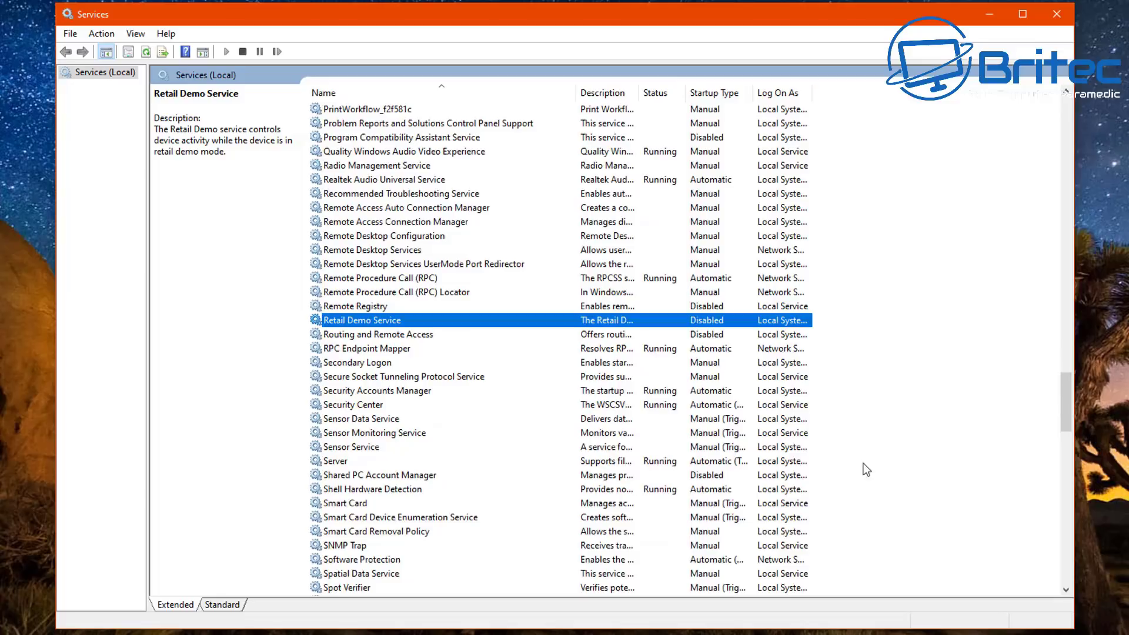
scroll(870, 464, "down", 1)
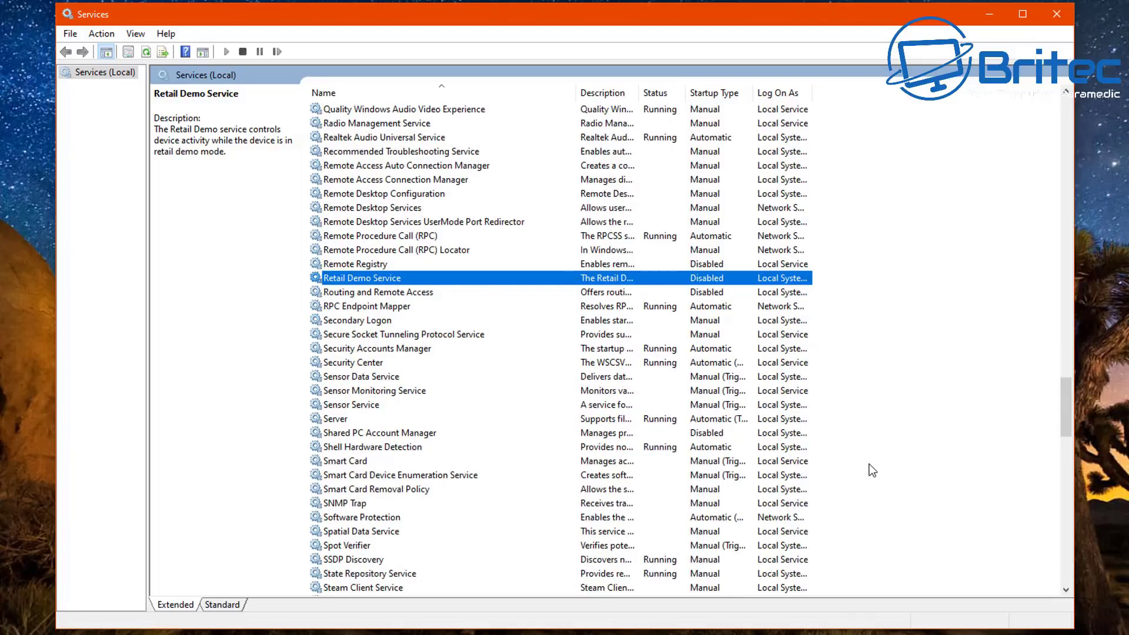
scroll(841, 463, "down", 2)
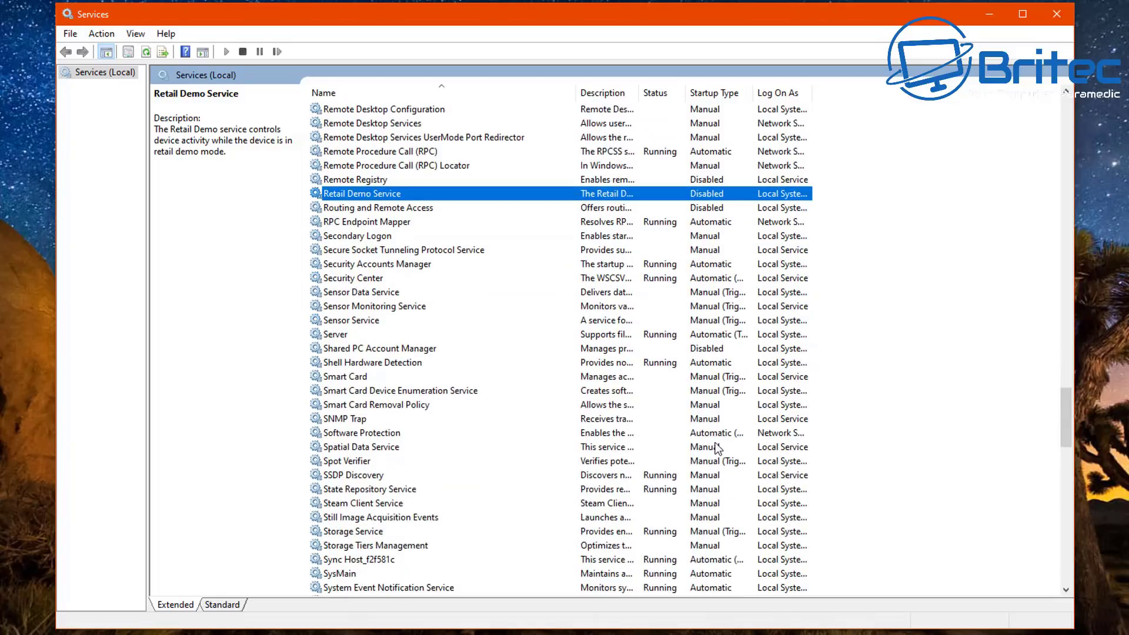
scroll(627, 433, "up", 4)
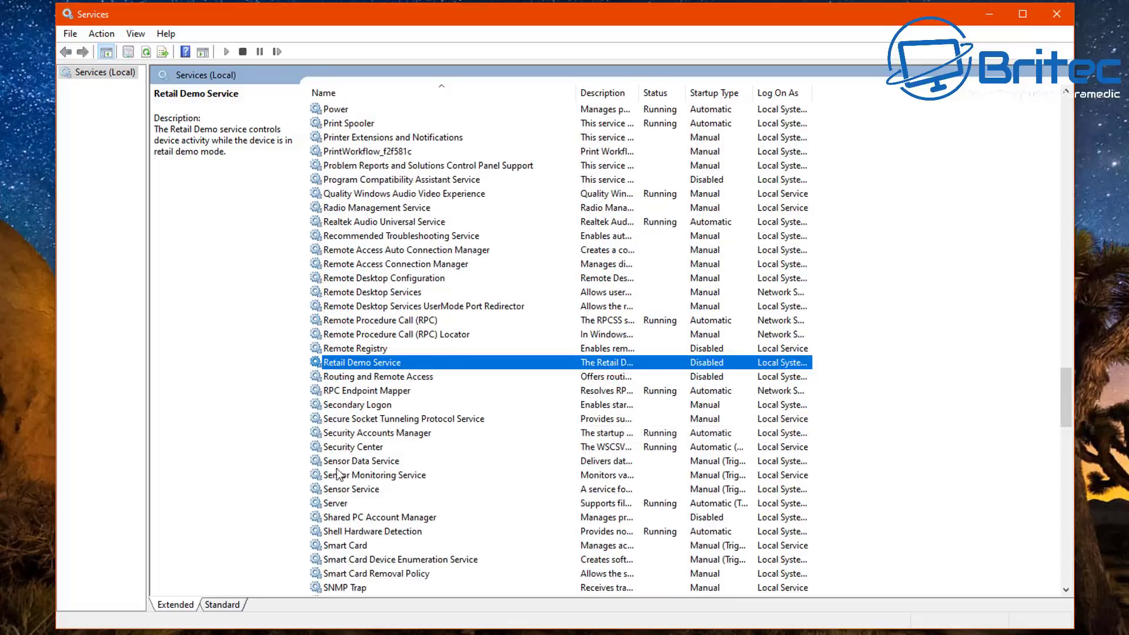
double_click(368, 406)
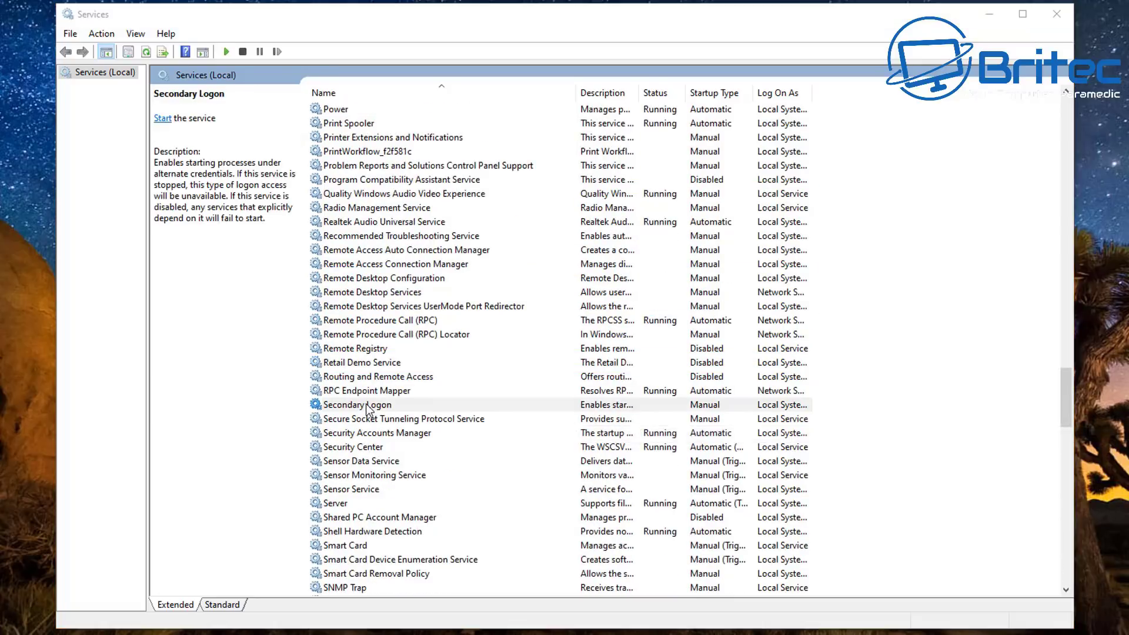
left_click(526, 308)
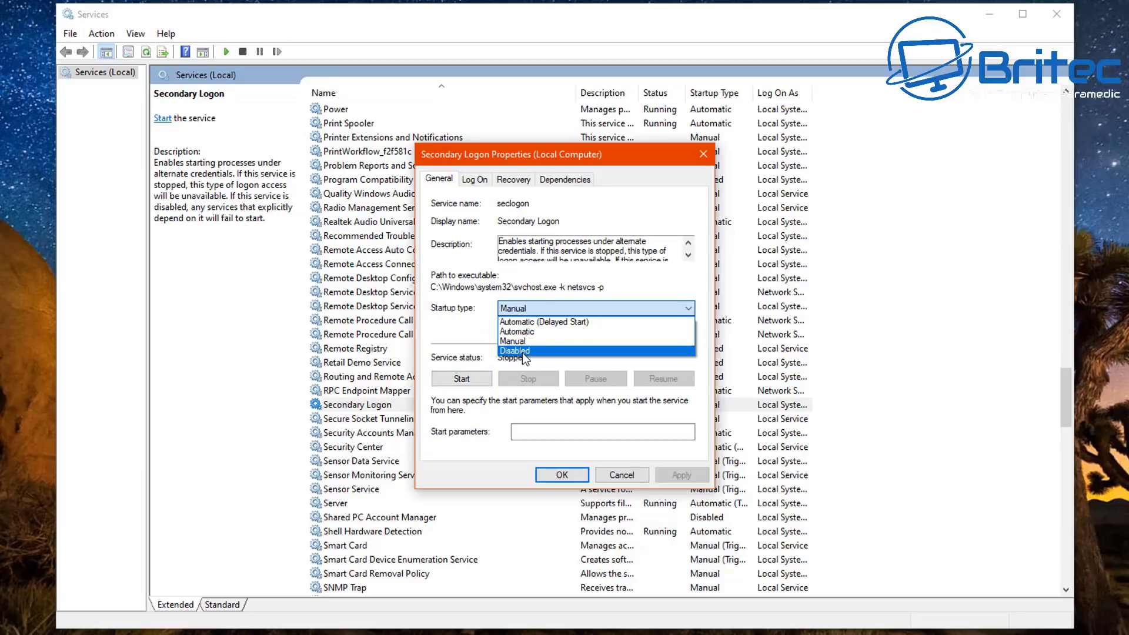
left_click(523, 354)
left_click(562, 475)
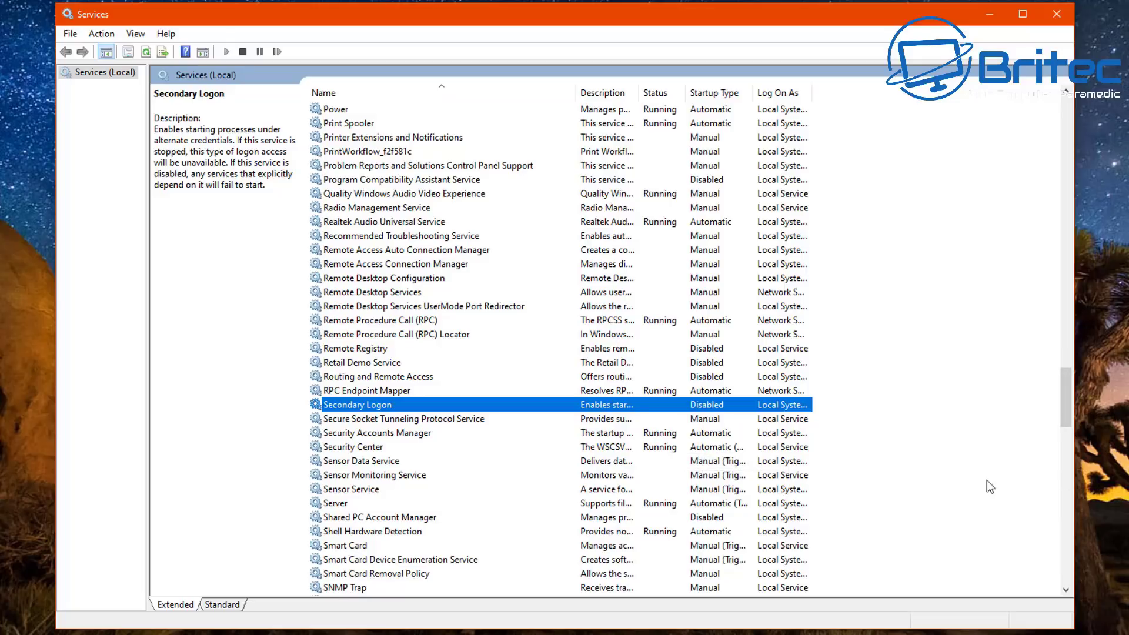
Step: Set the startup type of the Touch Keyboard and Handwriting Panel Service to Disabled
scroll(987, 470, "down", 8)
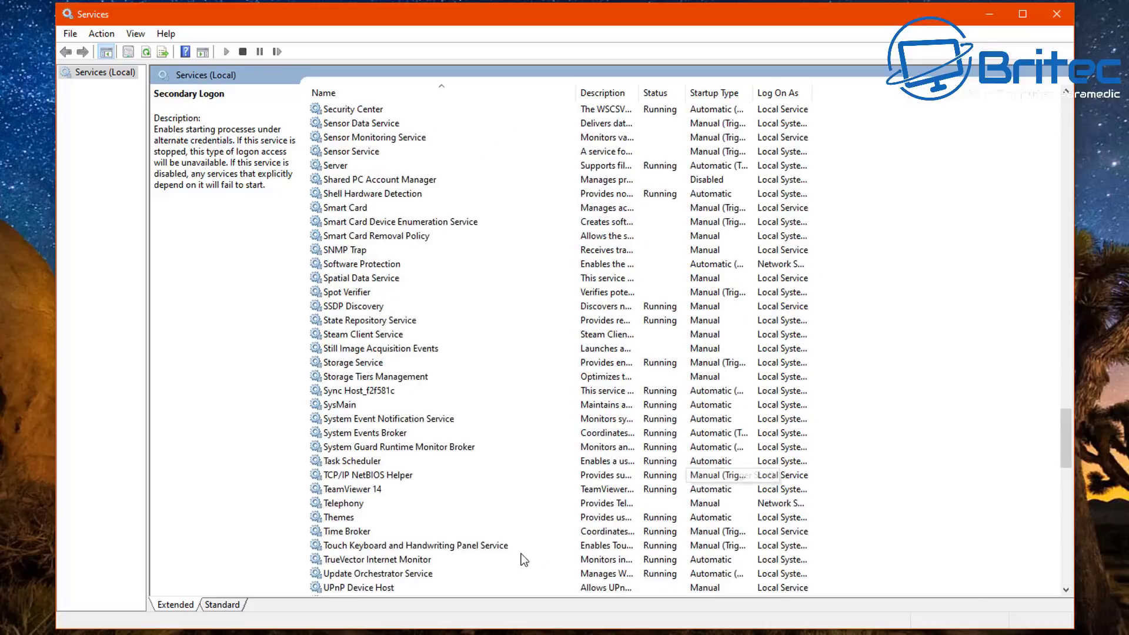
left_click(485, 547)
double_click(485, 545)
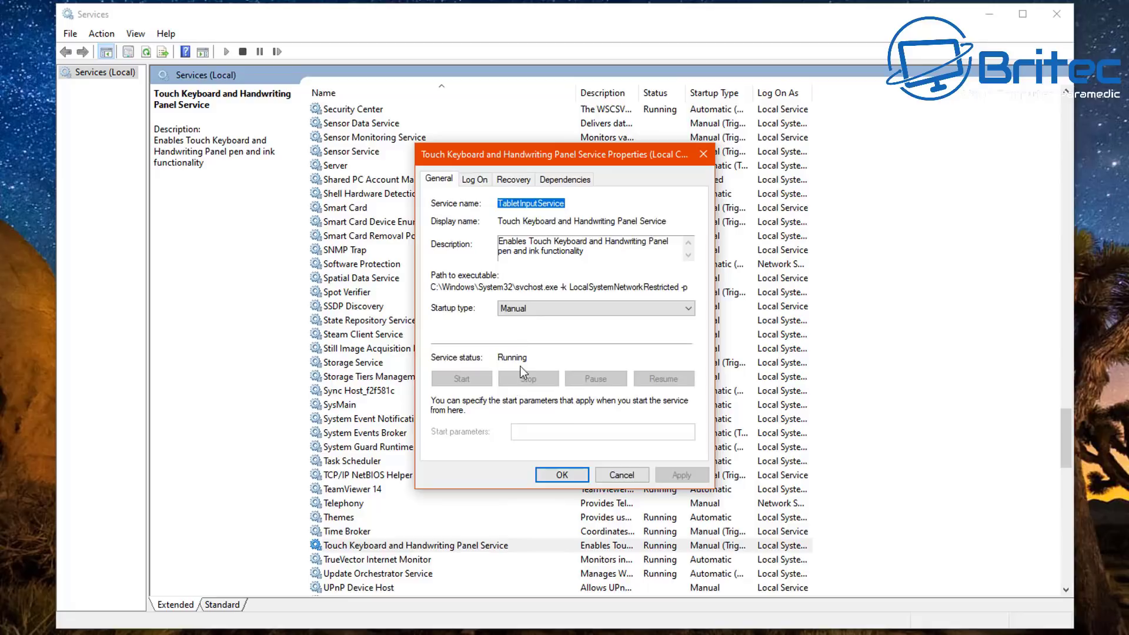
left_click(535, 305)
left_click(534, 351)
left_click(681, 476)
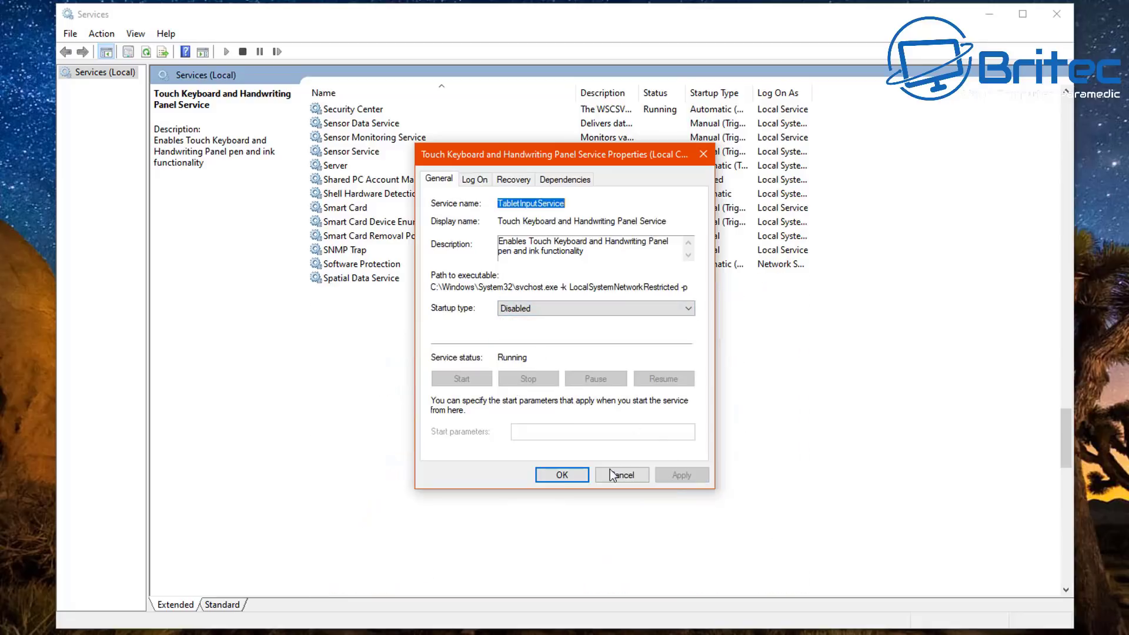
left_click(563, 475)
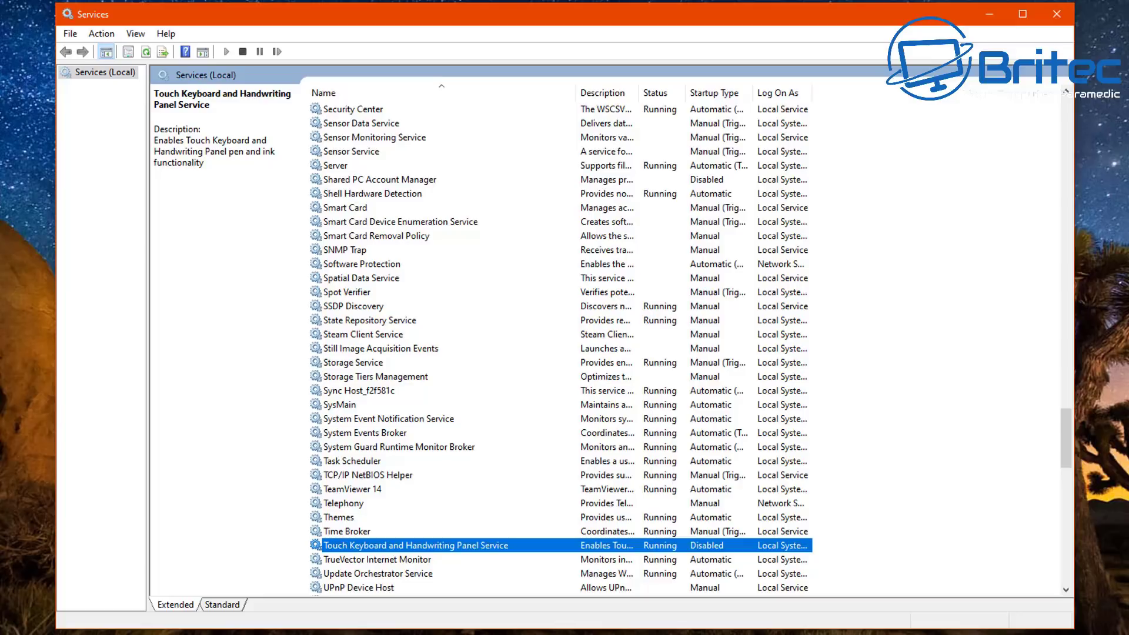
Step: Find the Windows Image Acquisition (WIA) service, stop it and set its startup type to Disabled
scroll(948, 479, "down", 5)
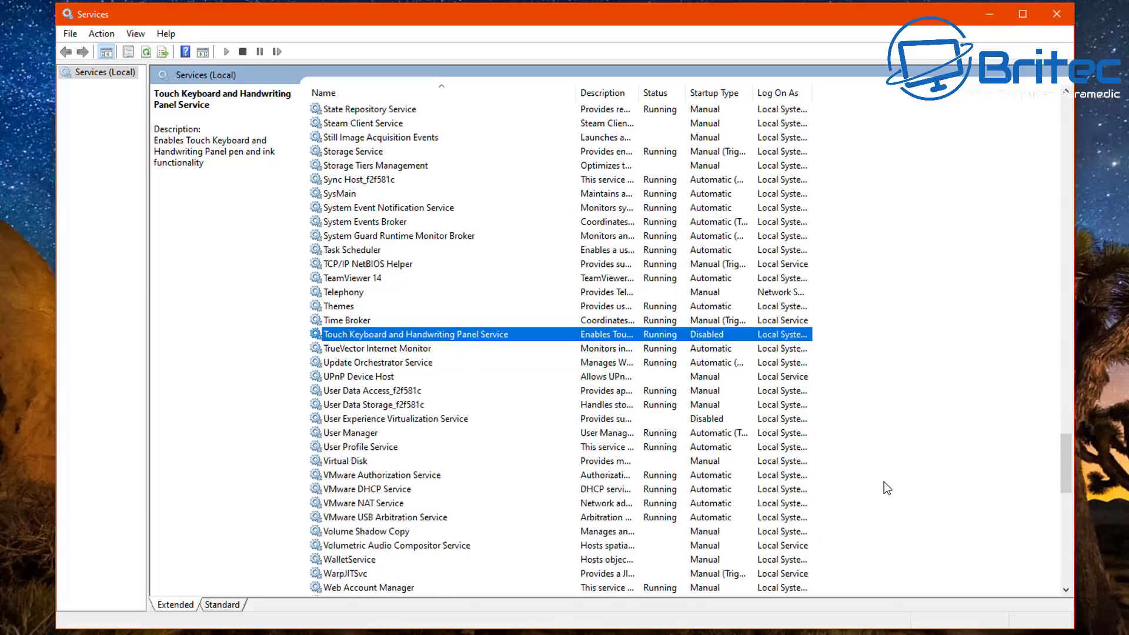
scroll(887, 488, "down", 2)
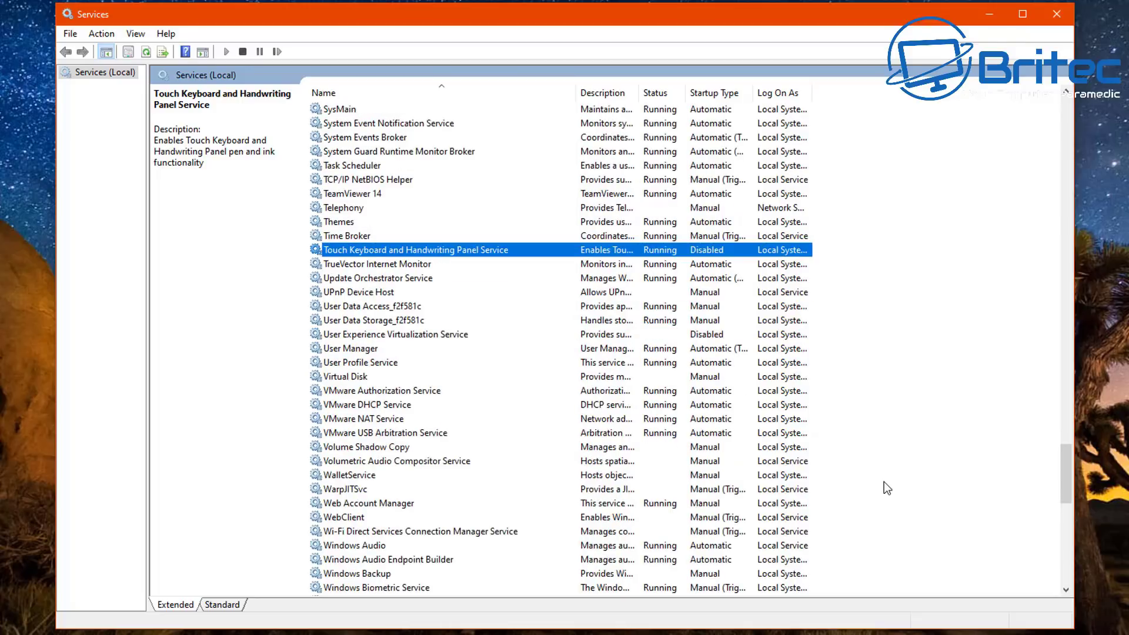
scroll(887, 488, "down", 2)
scroll(861, 496, "down", 1)
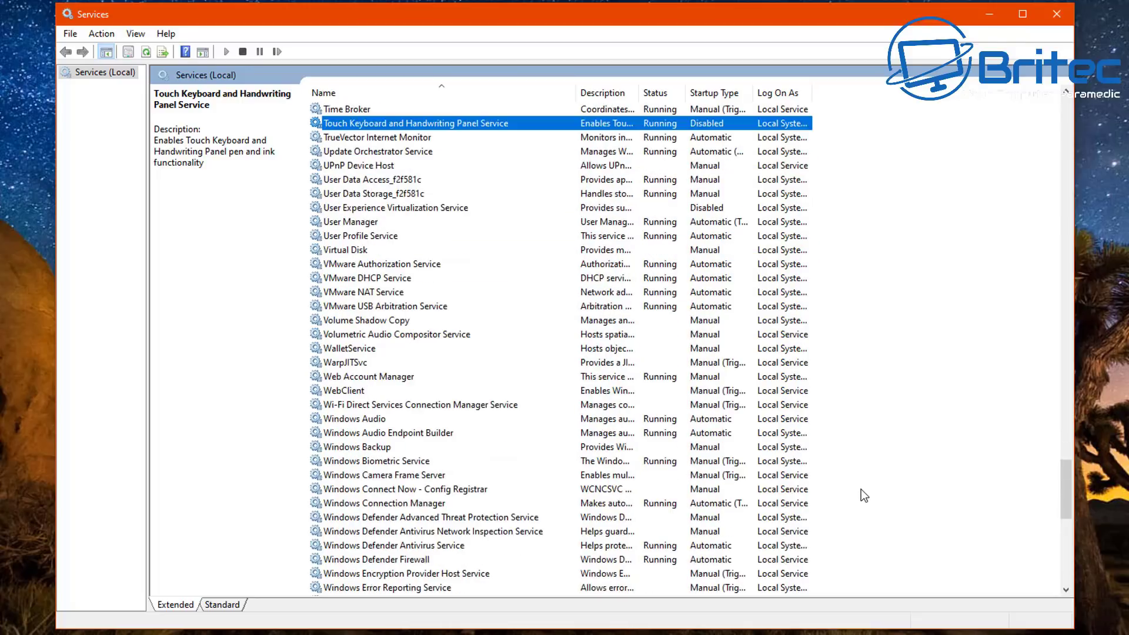
scroll(861, 489, "down", 2)
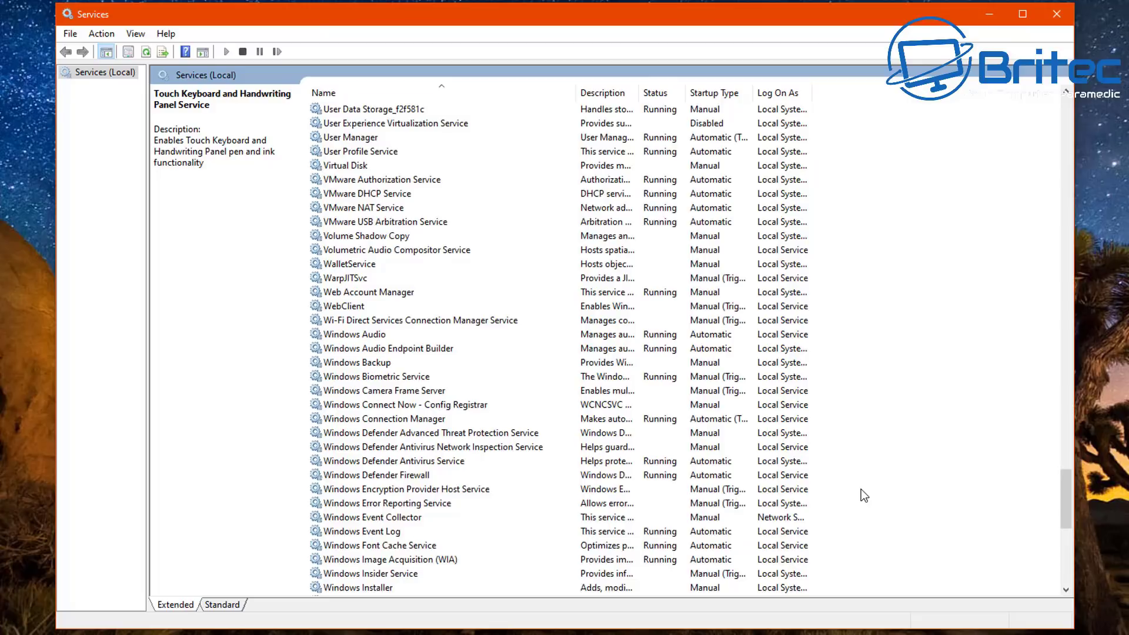
scroll(862, 489, "down", 2)
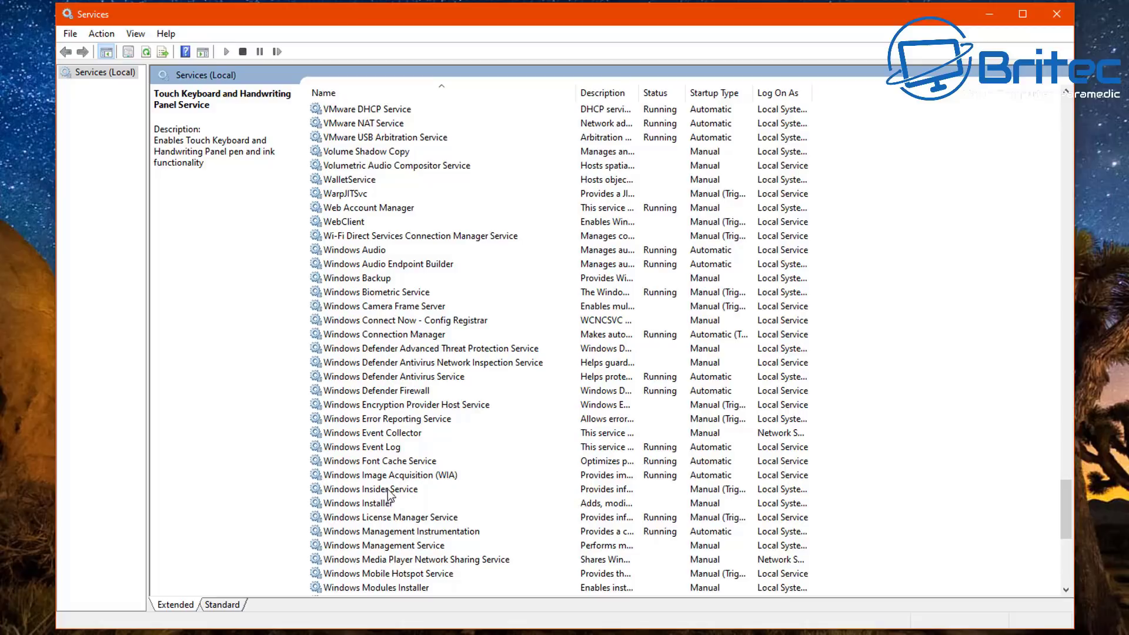
double_click(382, 476)
left_click(528, 379)
left_click(596, 308)
left_click(596, 339)
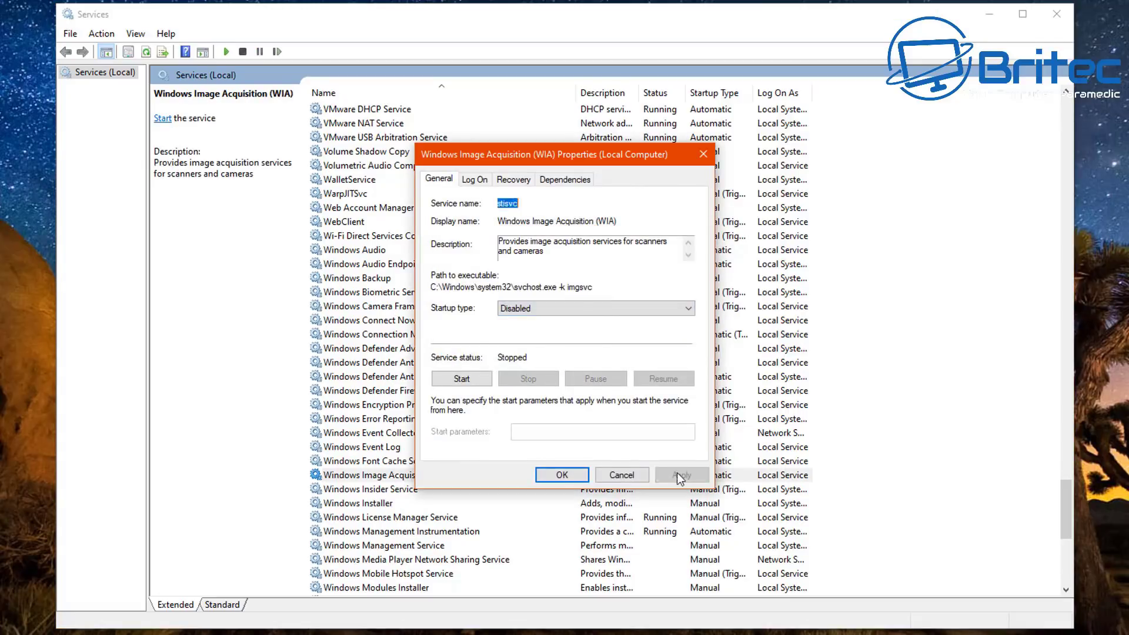
left_click(679, 474)
left_click(563, 475)
Step: Set the startup type of the Windows Insider Service and the Xbox Live Auth Manager to Disabled
scroll(423, 424, "down", 3)
double_click(370, 363)
scroll(506, 411, "down", 10)
double_click(372, 517)
left_click(620, 302)
Step: Set the startup type of the Xbox Live Game Save service to Disabled
double_click(365, 531)
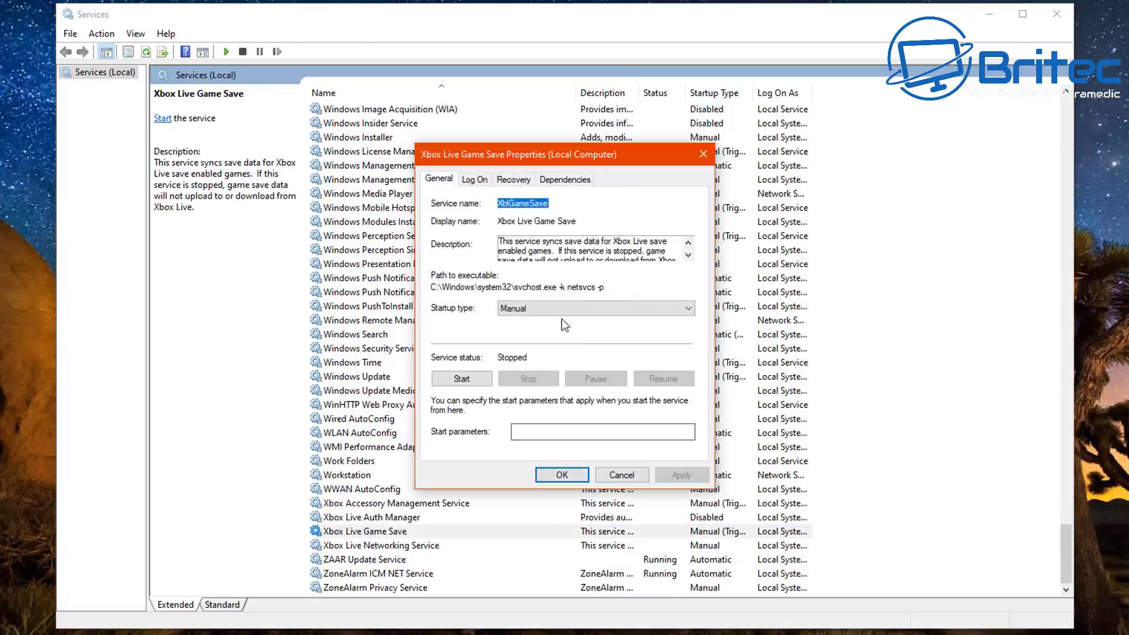
left_click(620, 302)
left_click(620, 343)
left_click(620, 471)
Step: Find the TCP/IP NetBIOS Helper service and set its startup type to Disabled
scroll(420, 461, "up", 15)
double_click(368, 291)
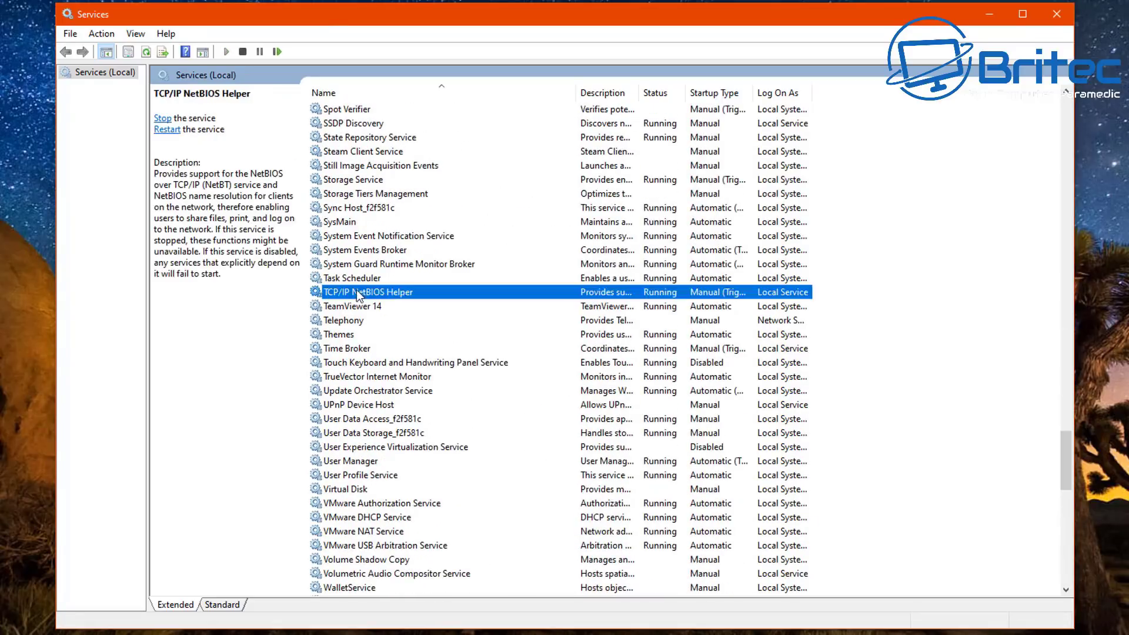
left_click(620, 305)
left_click(620, 343)
left_click(620, 471)
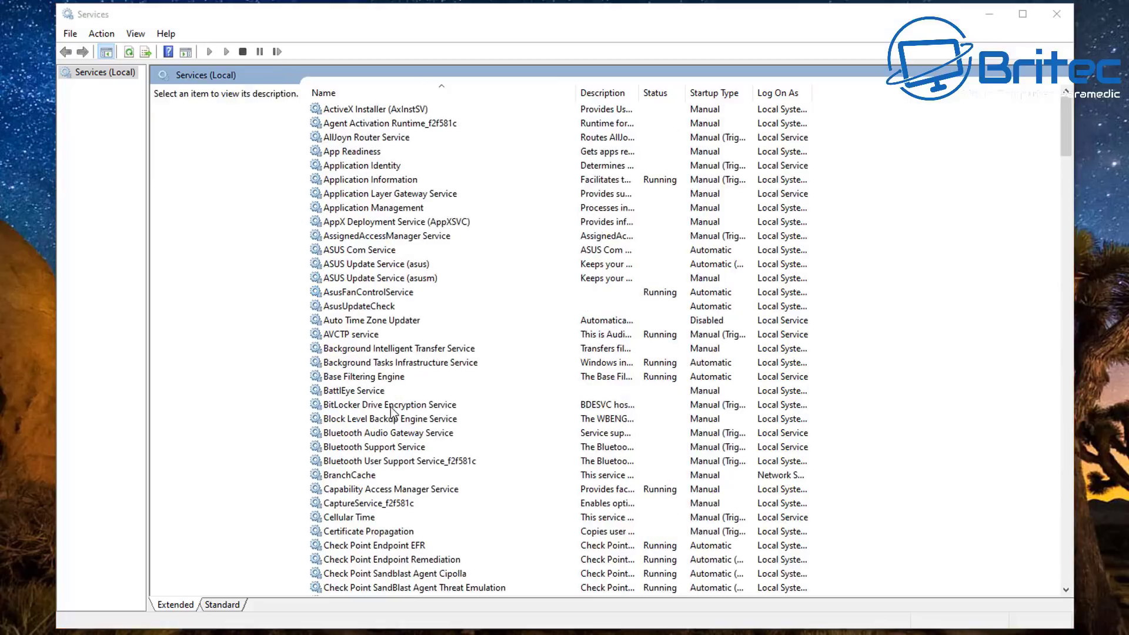
Step: Set the startup type of the BitLocker Drive Encryption Service and the File History Service to Disabled
left_click(377, 398)
scroll(425, 468, "down", 7)
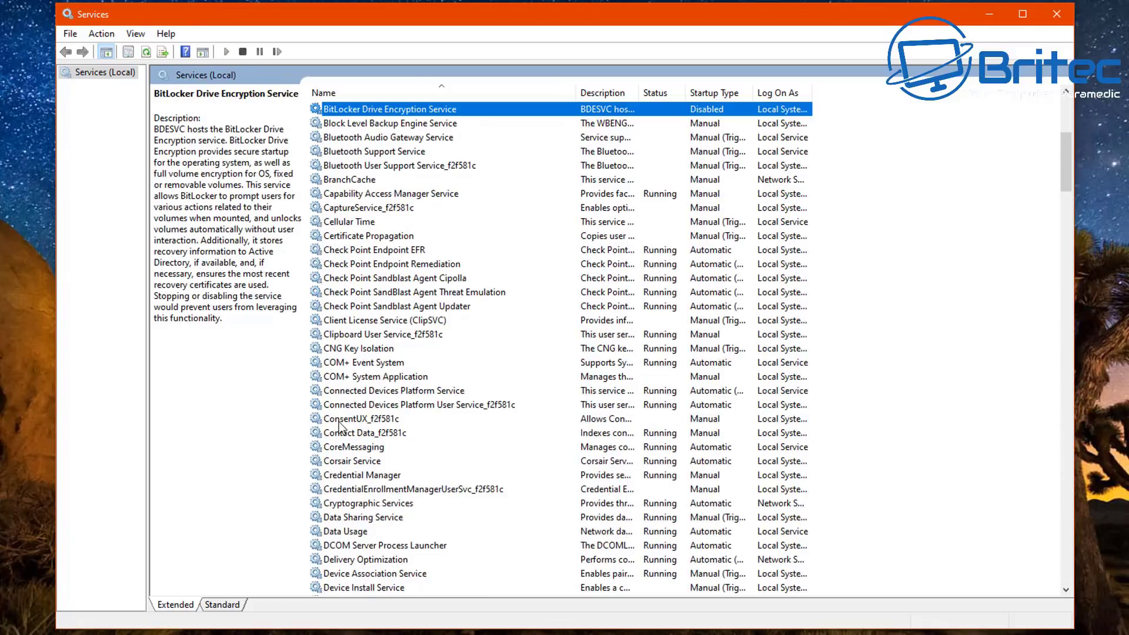
scroll(371, 503, "down", 10)
left_click(376, 517)
scroll(483, 499, "down", 9)
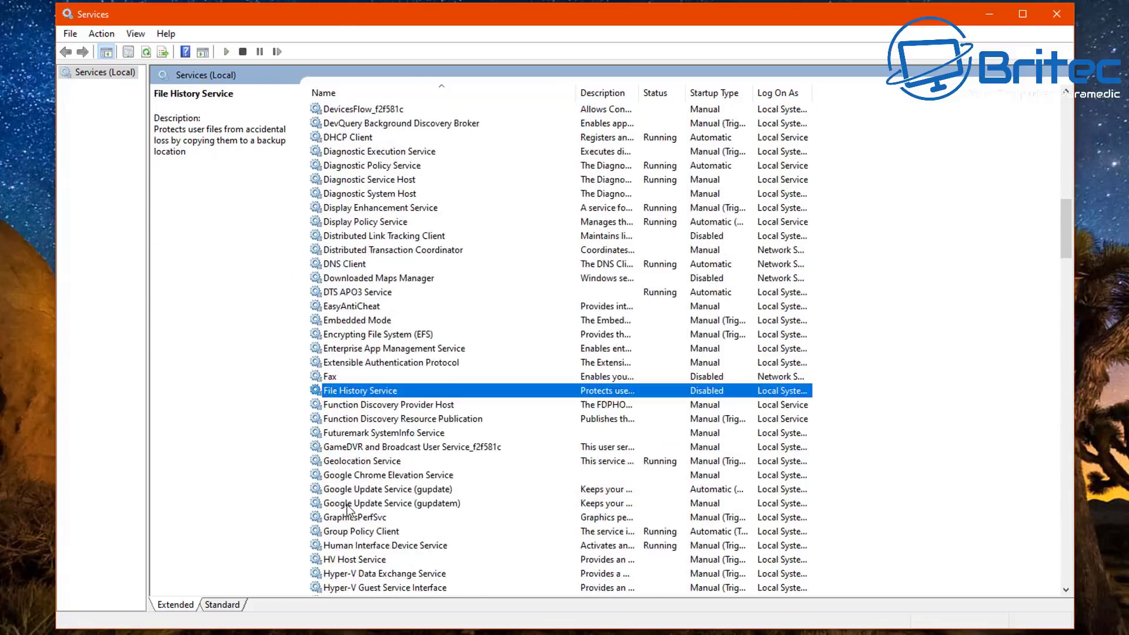
Step: Set the startup type of the IP Helper service to Disabled
left_click(444, 492)
scroll(447, 500, "down", 2)
scroll(499, 524, "down", 6)
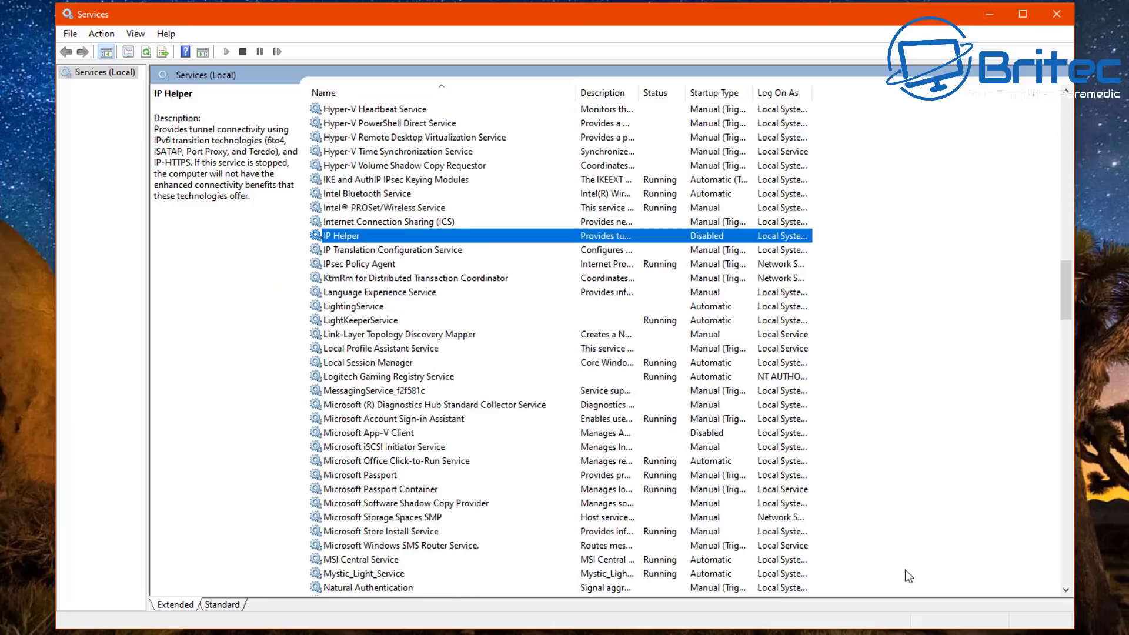
Step: Find and select the Windows Search service, and close the Services window
left_click(499, 523)
scroll(499, 523, "down", 4)
scroll(864, 524, "down", 20)
scroll(864, 524, "down", 11)
left_click(382, 574)
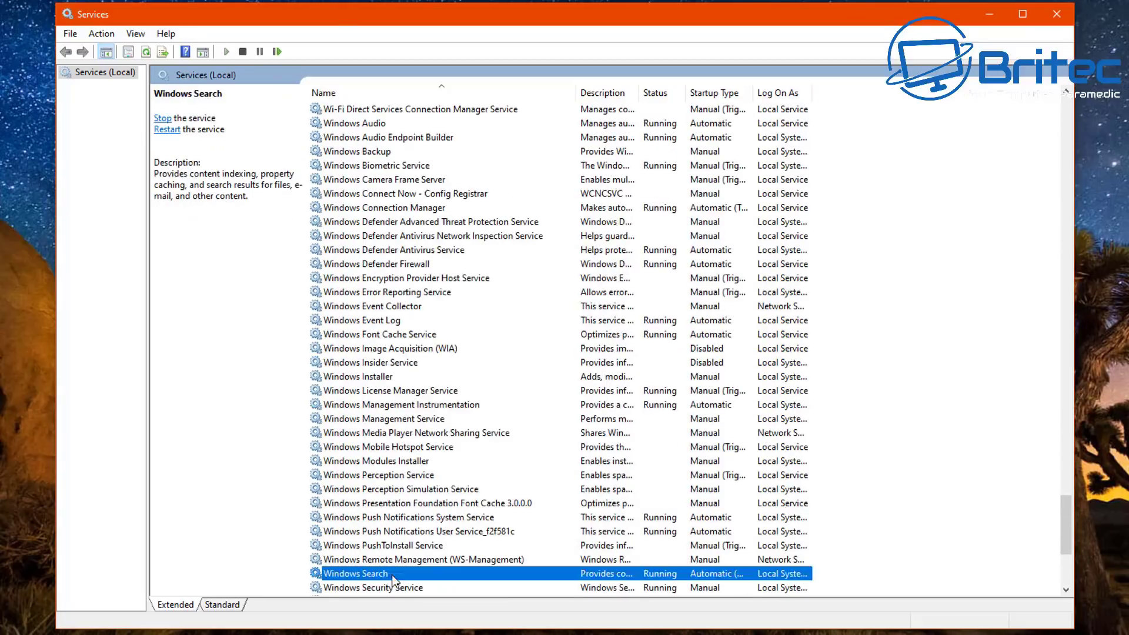
left_click(1057, 14)
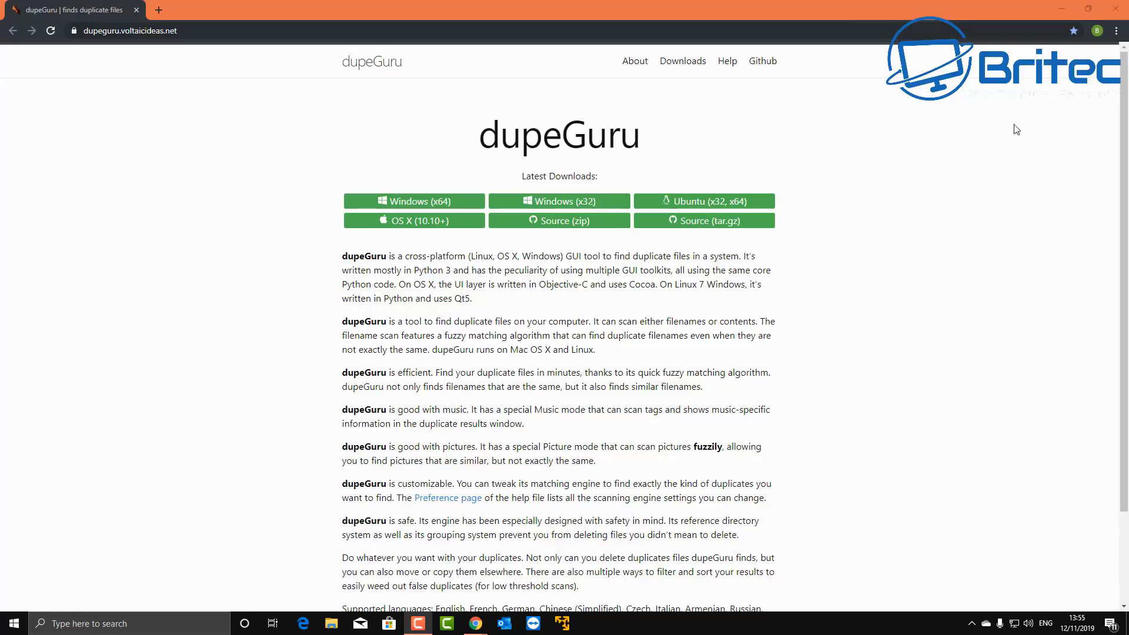
Step: Minimize the browser and, in O&O ShutUp10, apply only the recommended settings, accepting the creation of a system restore point
left_click(1063, 9)
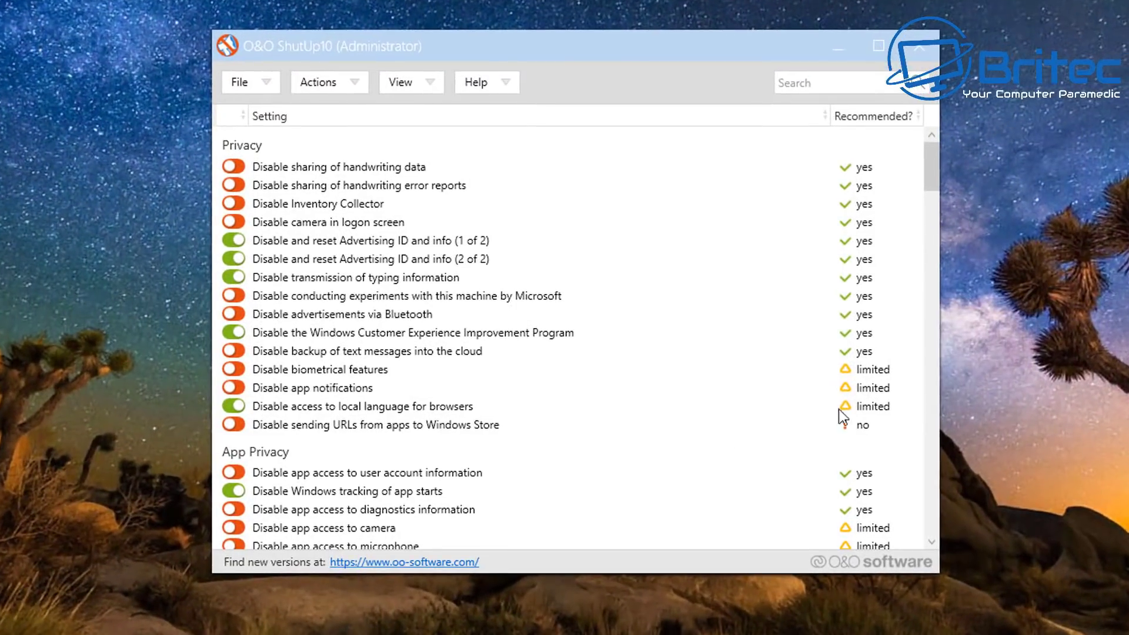
left_click_drag(925, 181, 928, 512)
scroll(352, 224, "up", 3)
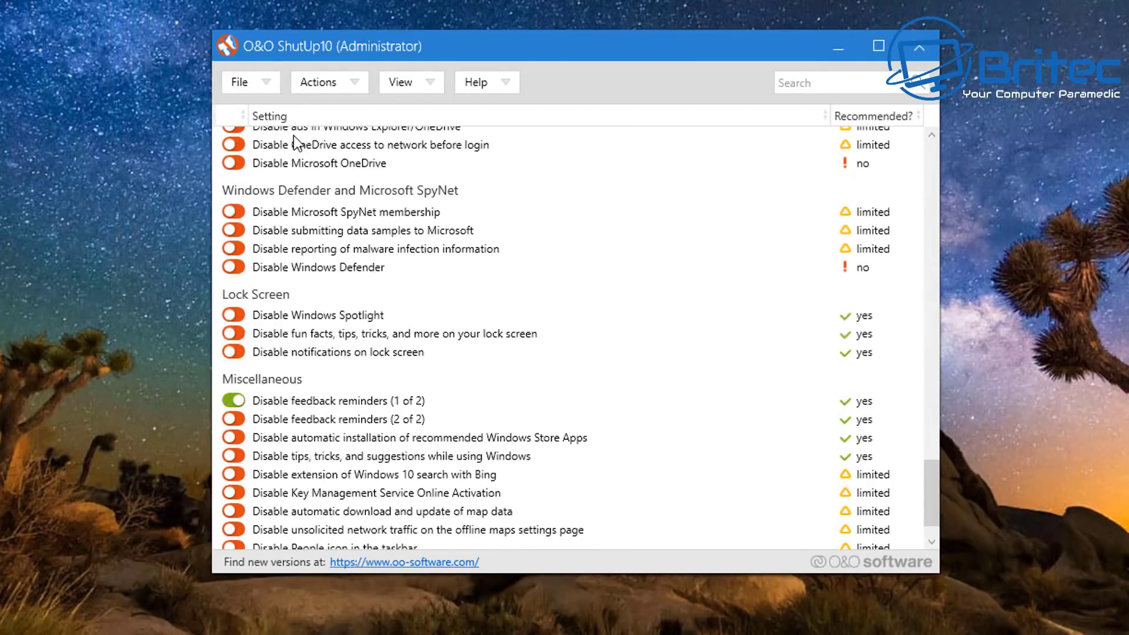
left_click(358, 82)
left_click(380, 116)
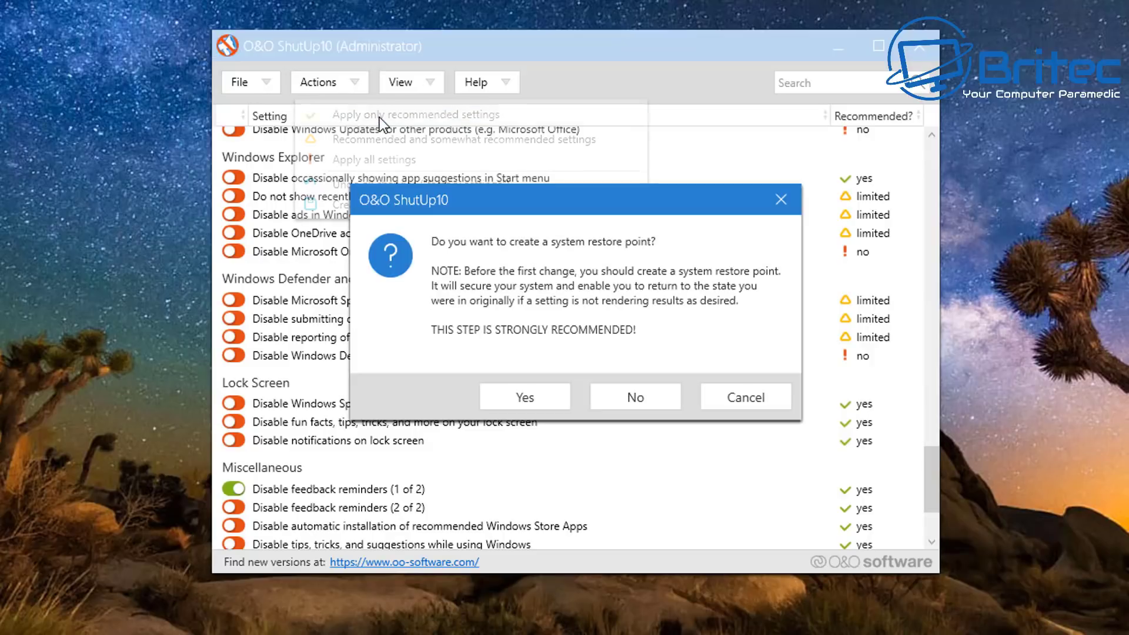
left_click(525, 400)
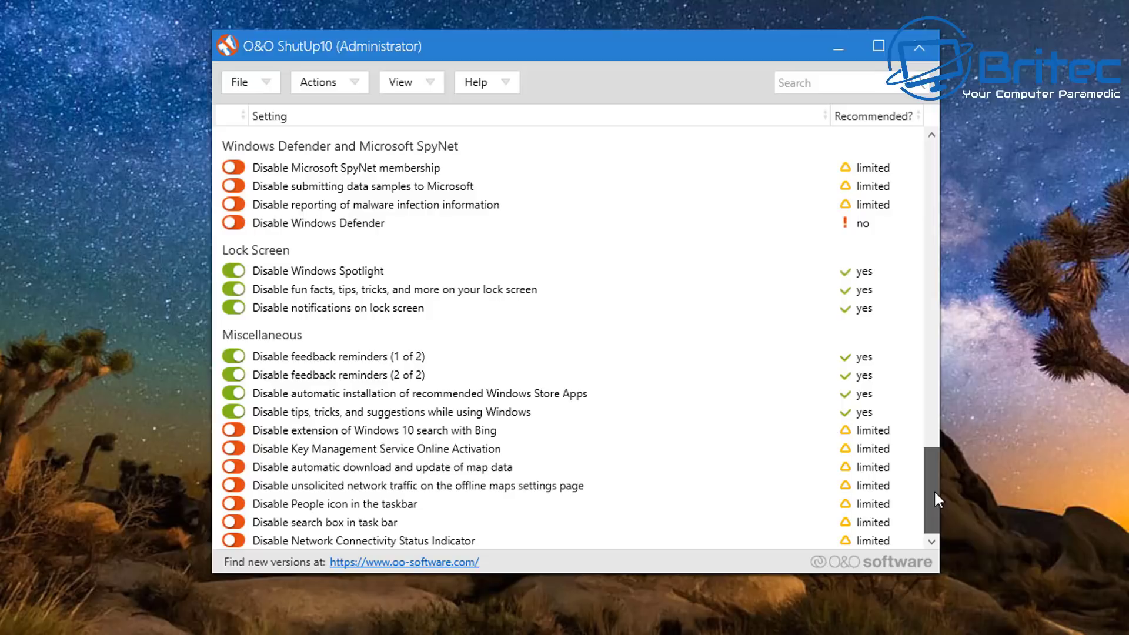
Step: Review which privacy, app privacy and security settings are switched on and which bulk actions are offered
left_click_drag(933, 488, 937, 247)
scroll(907, 263, "up", 8)
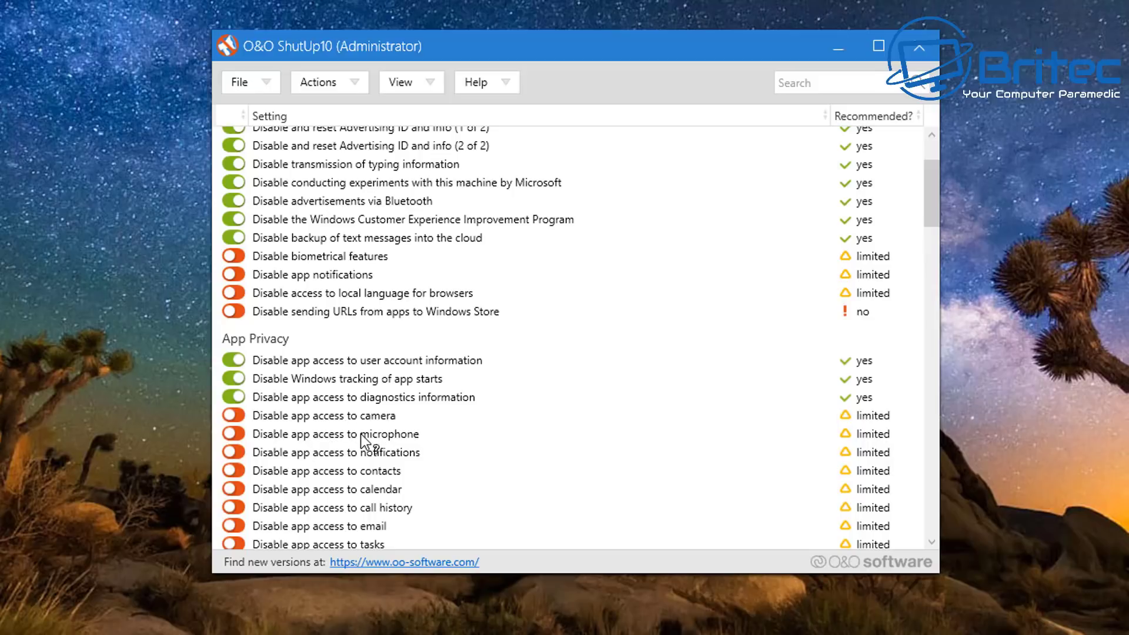
scroll(365, 441, "down", 2)
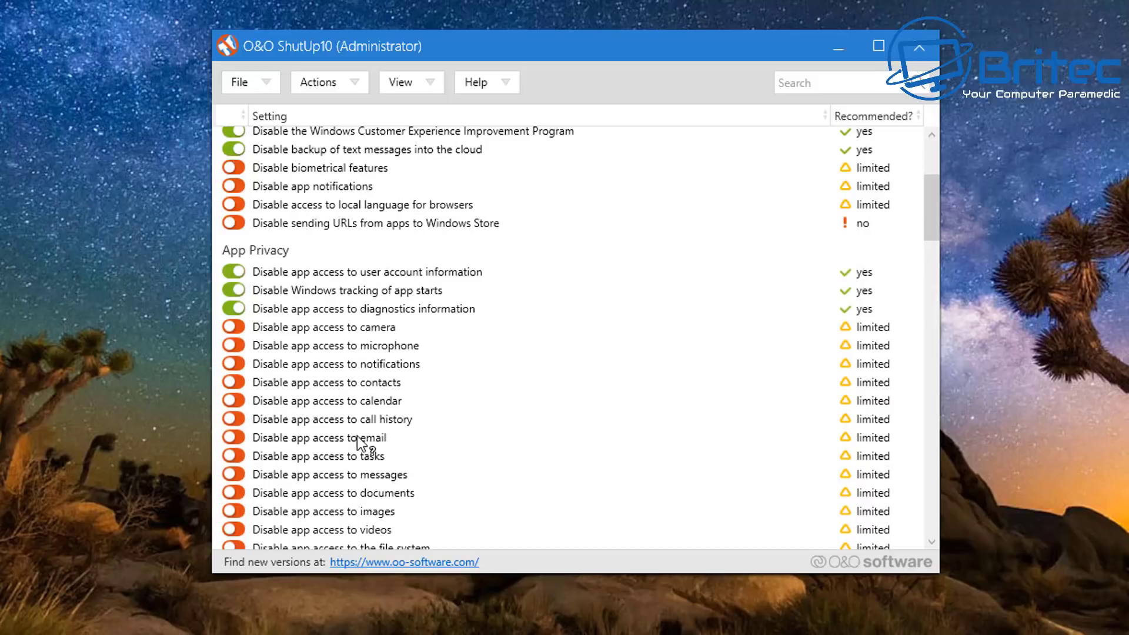
scroll(330, 446, "down", 5)
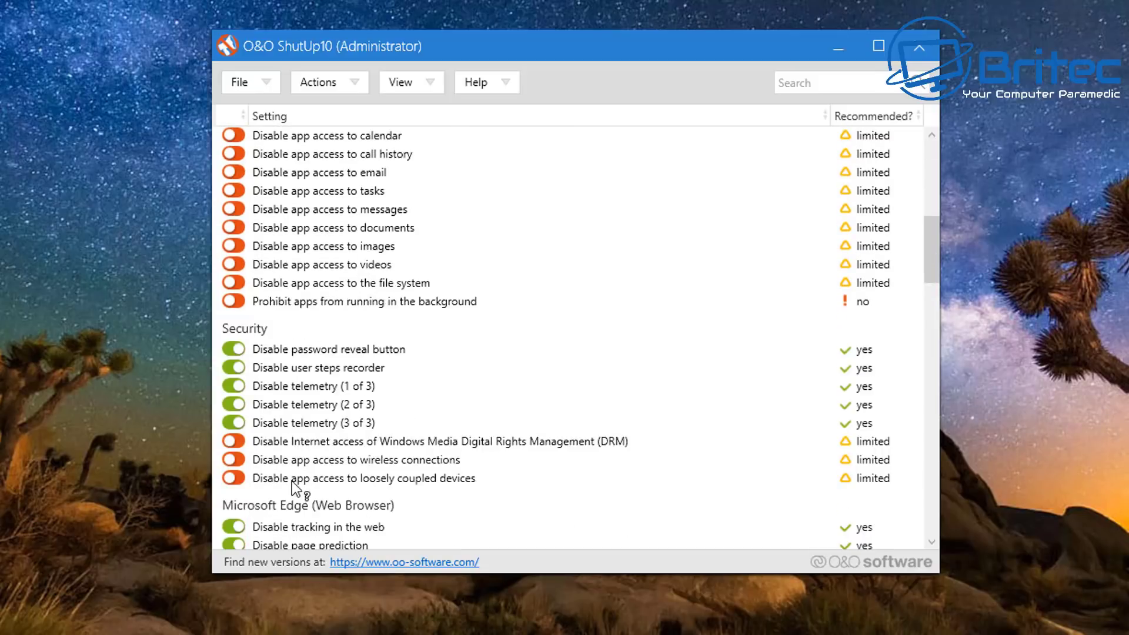
scroll(364, 454, "up", 5)
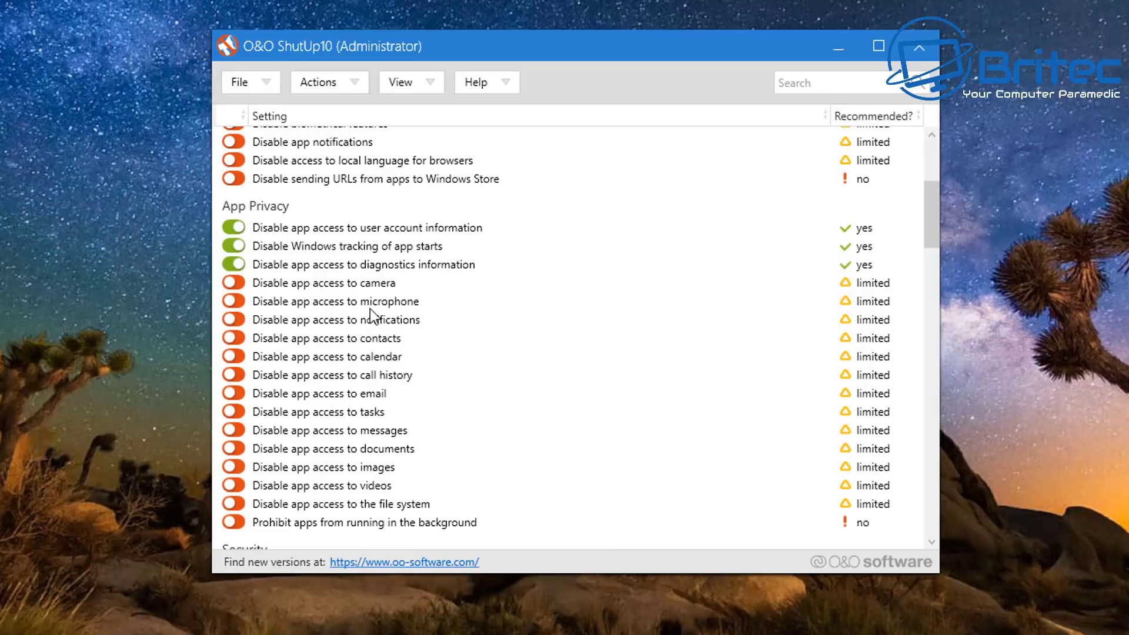
left_click(341, 77)
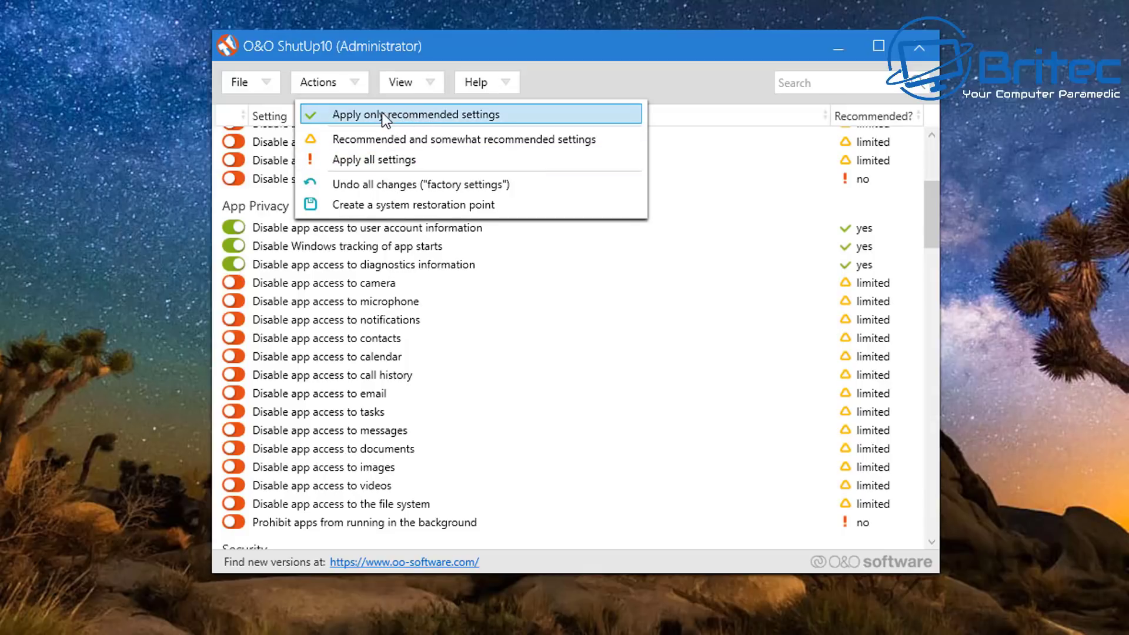
Step: Close O&O ShutUp10 and restart Windows to apply the changed settings
left_click(929, 49)
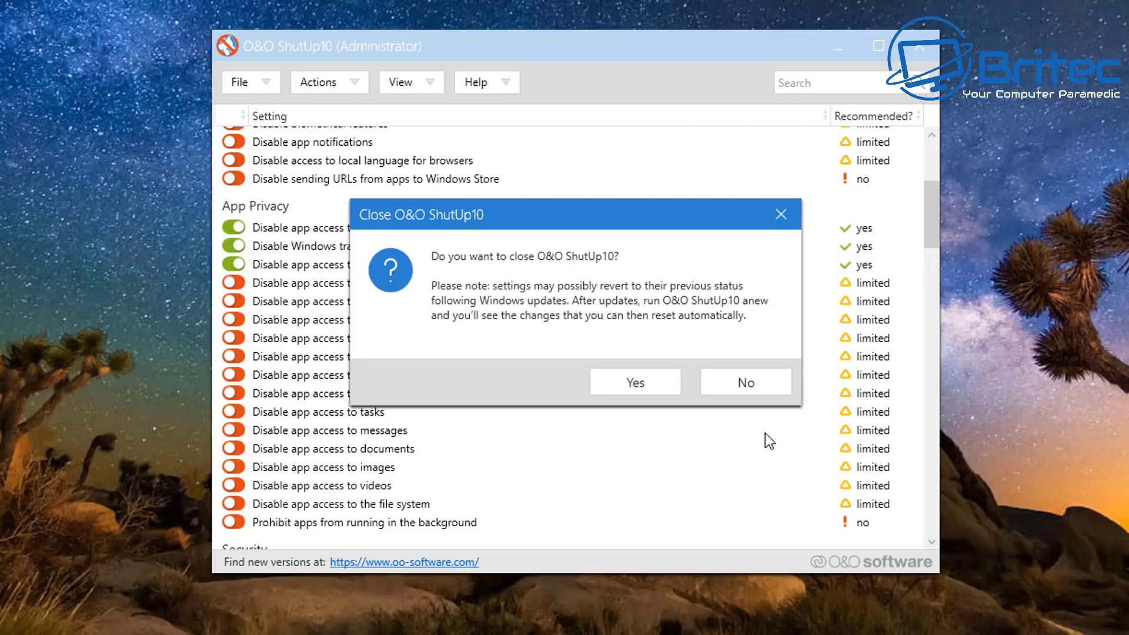
left_click(635, 383)
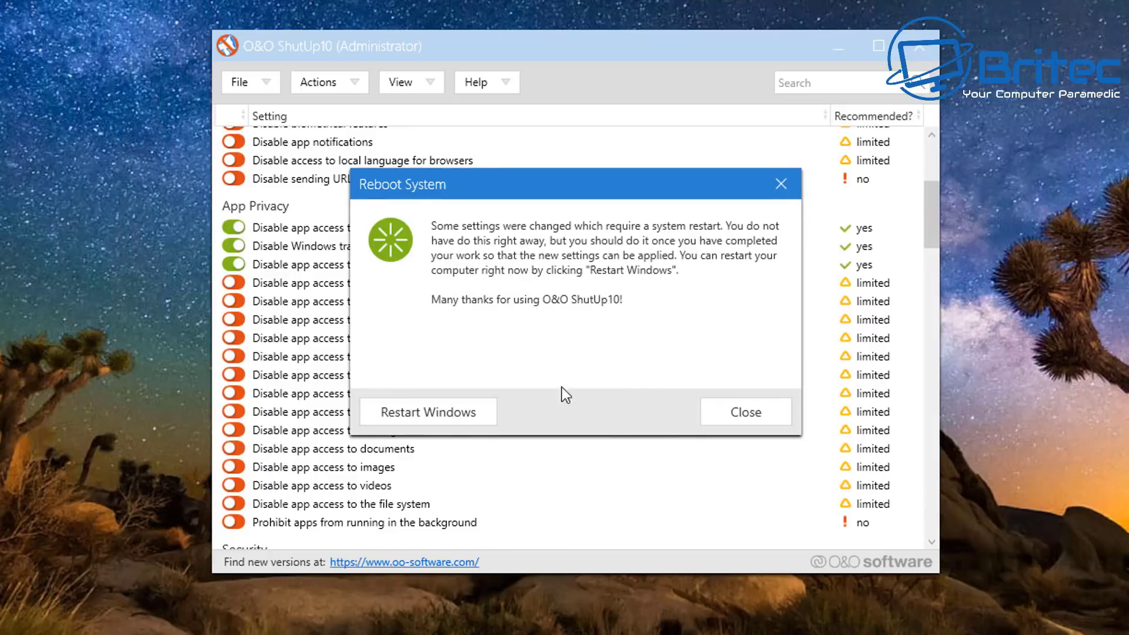
left_click(443, 425)
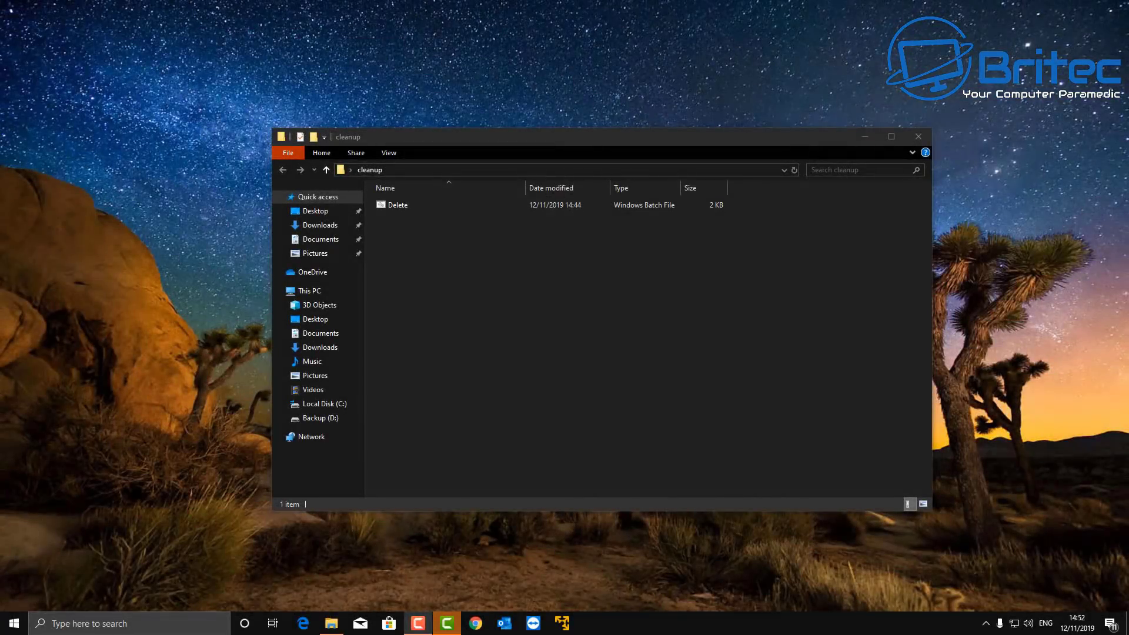
Step: Open the Delete batch file from the cleanup folder in Notepad, review its cleanup commands and close it
left_click(397, 204)
right_click(395, 206)
left_click(418, 228)
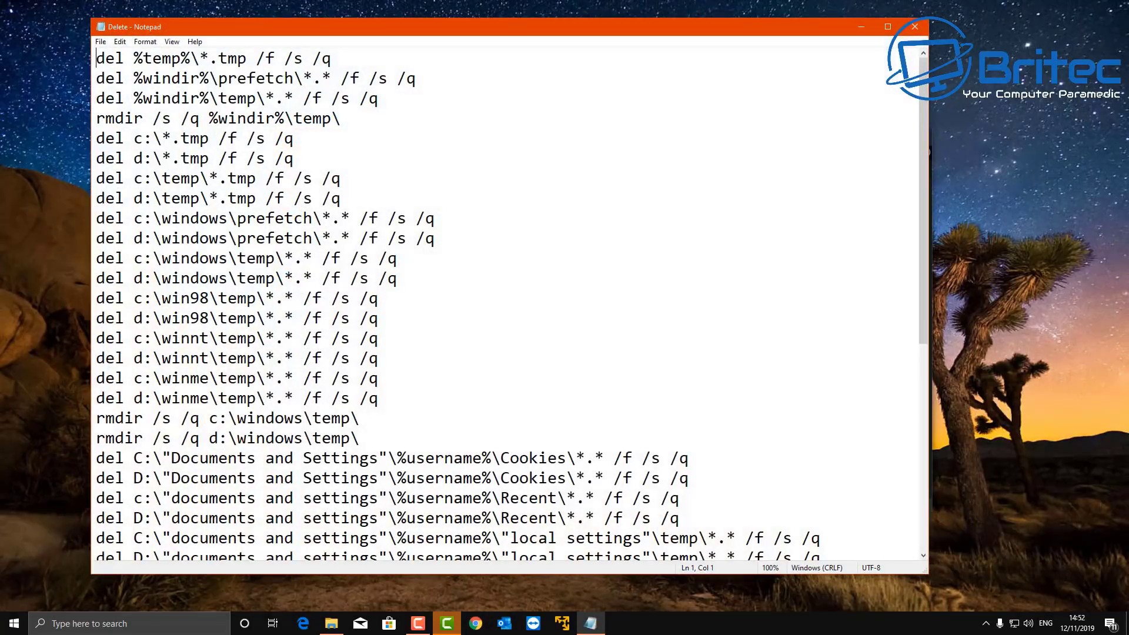
scroll(506, 303, "down", 6)
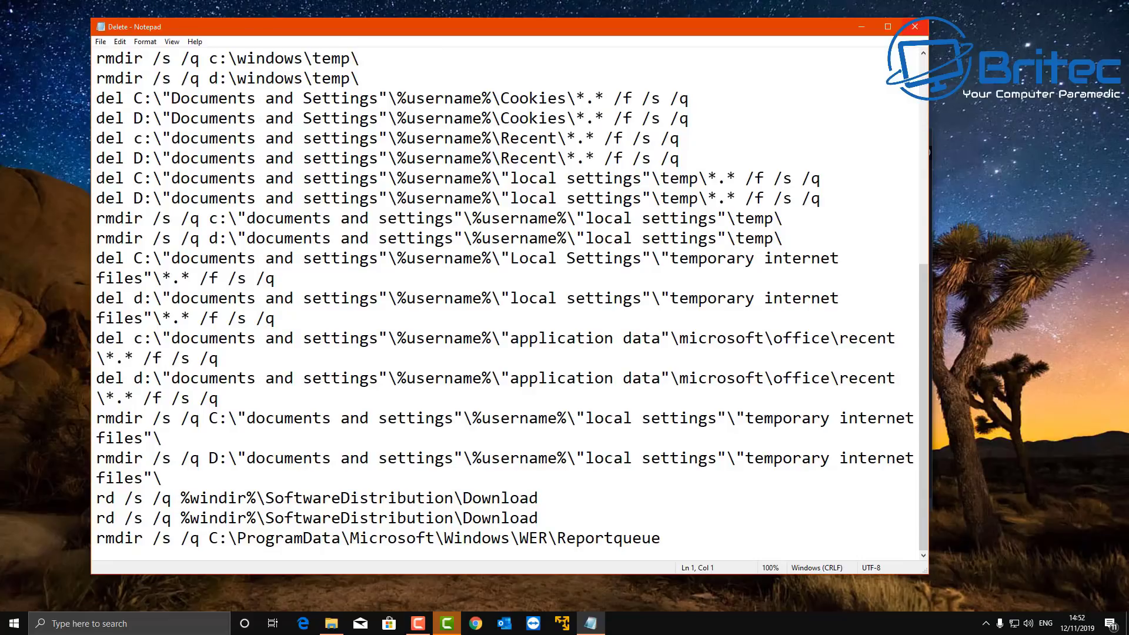
left_click(915, 26)
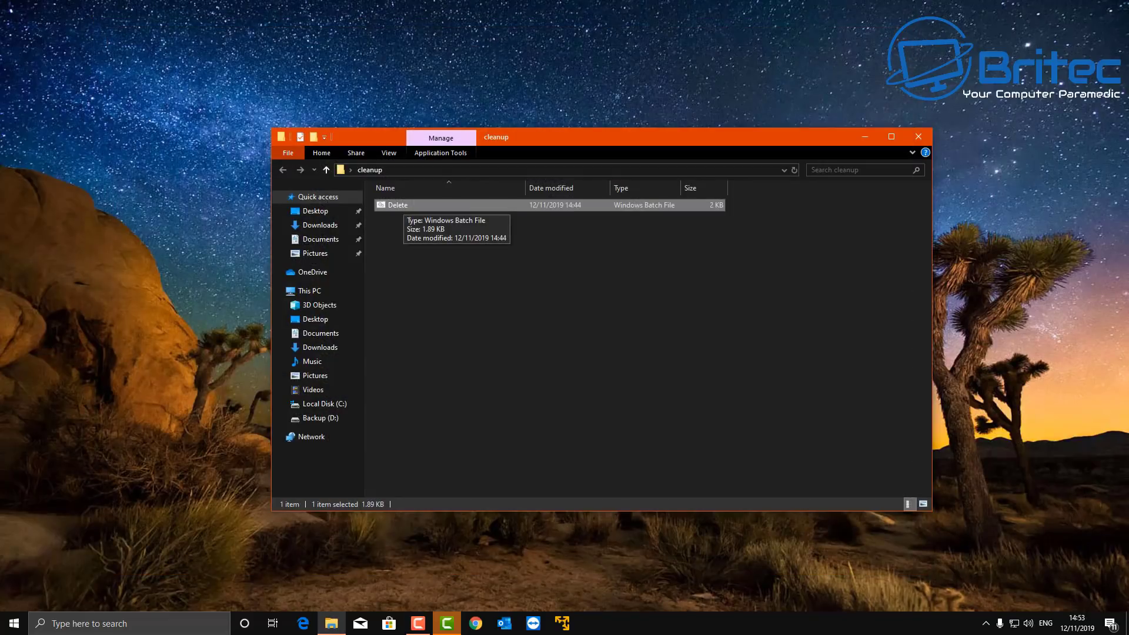
Step: Run the Delete batch file as administrator to remove temporary files, and reposition its command window
right_click(403, 206)
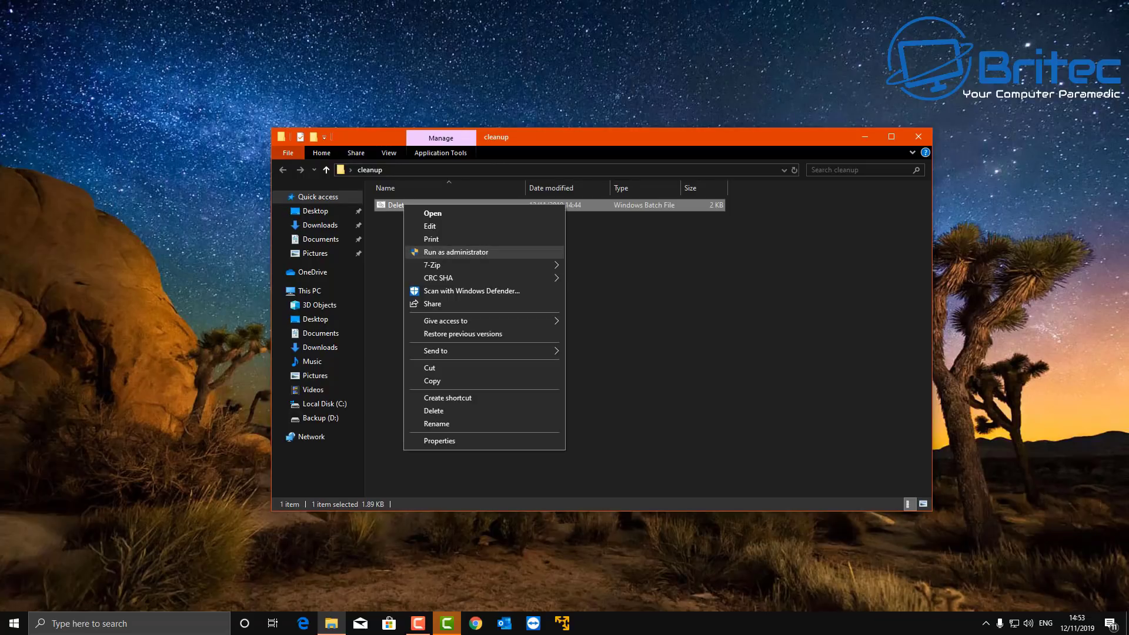
left_click(456, 252)
left_click_drag(253, 43, 381, 185)
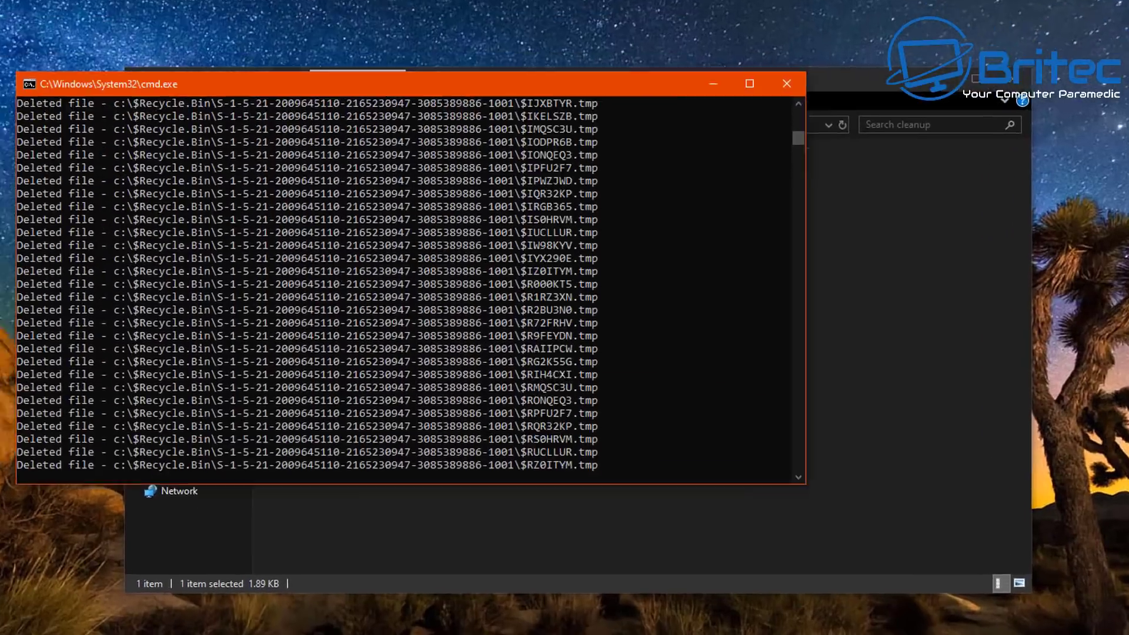
left_click_drag(412, 132, 371, 120)
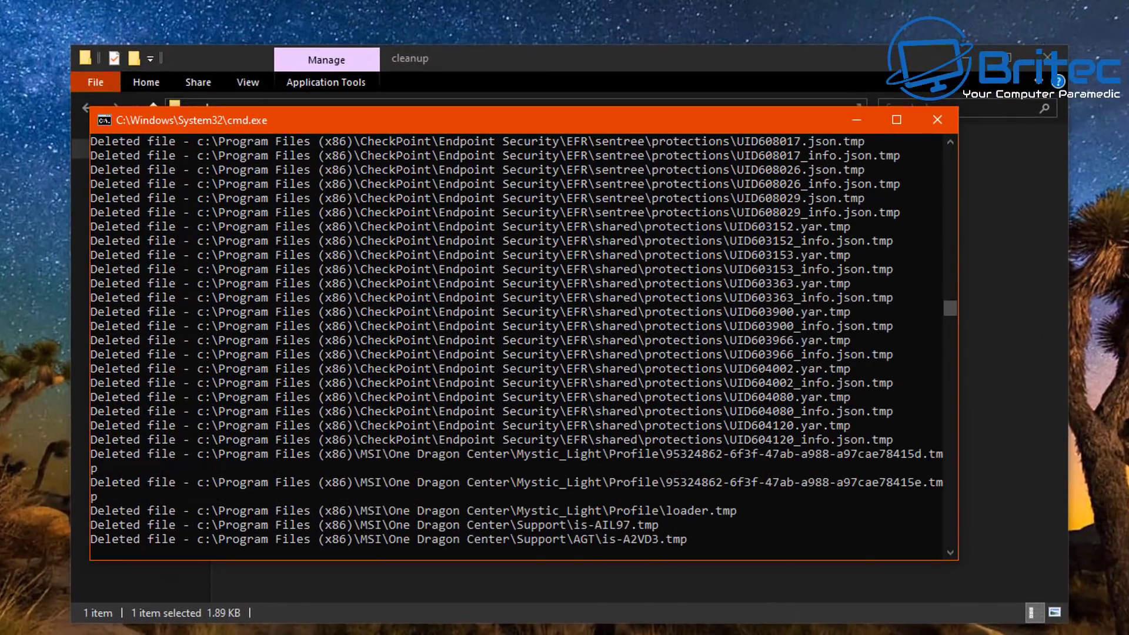